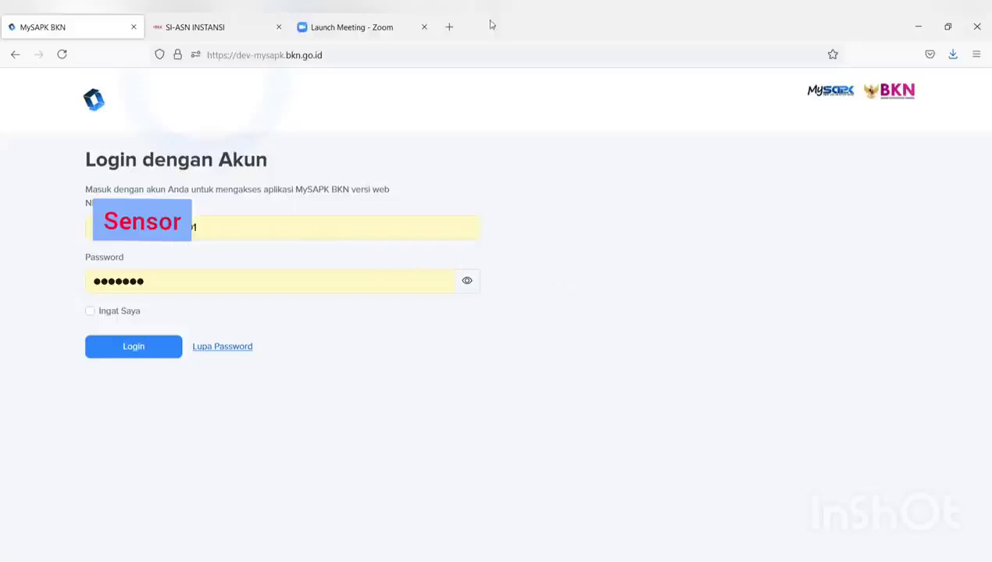
Open the production MySAPK site in a new tab, then return to the dev-mysapk login tab
{"action": "left_click", "coordinate": [450, 29]}
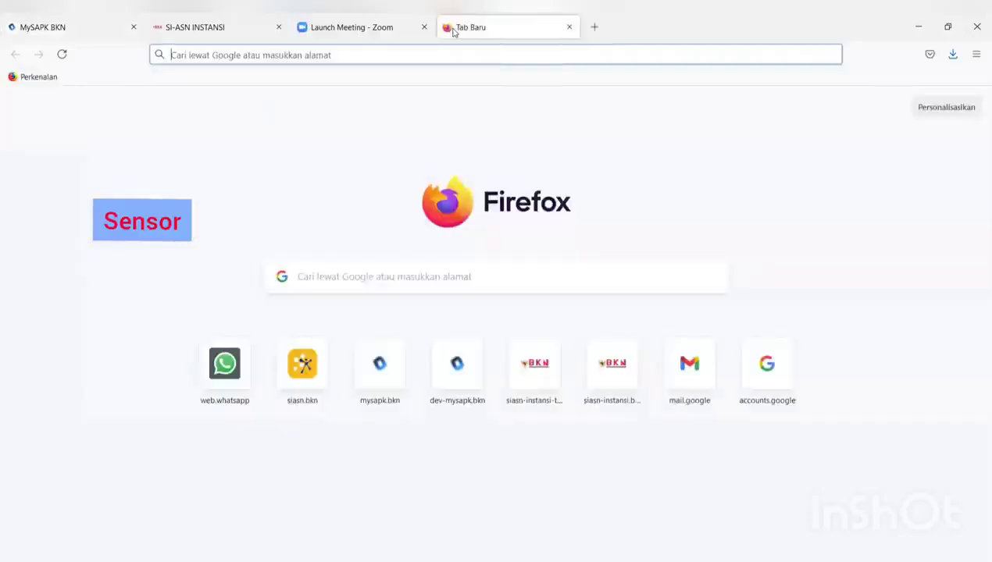
{"action": "left_click", "coordinate": [387, 383]}
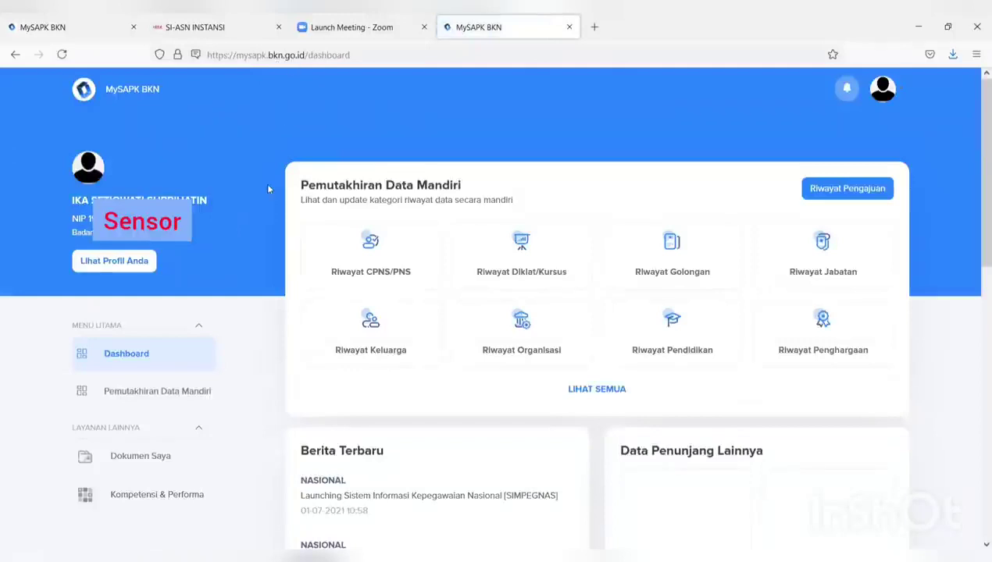
{"action": "left_click", "coordinate": [76, 27]}
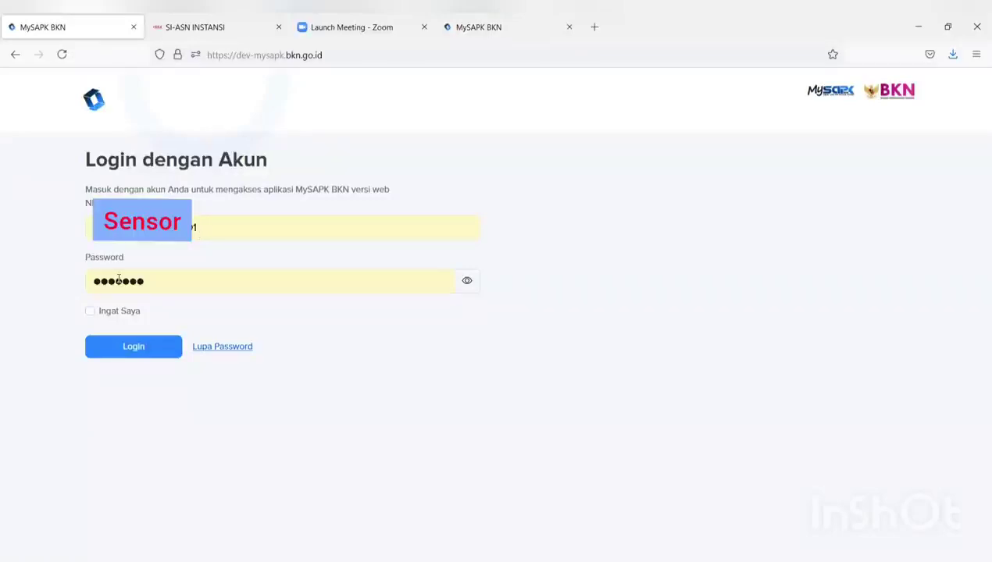
Log in to dev-mysapk.bkn.go.id and check the dashboard's 0/12 self-update progress
{"action": "left_click", "coordinate": [138, 355]}
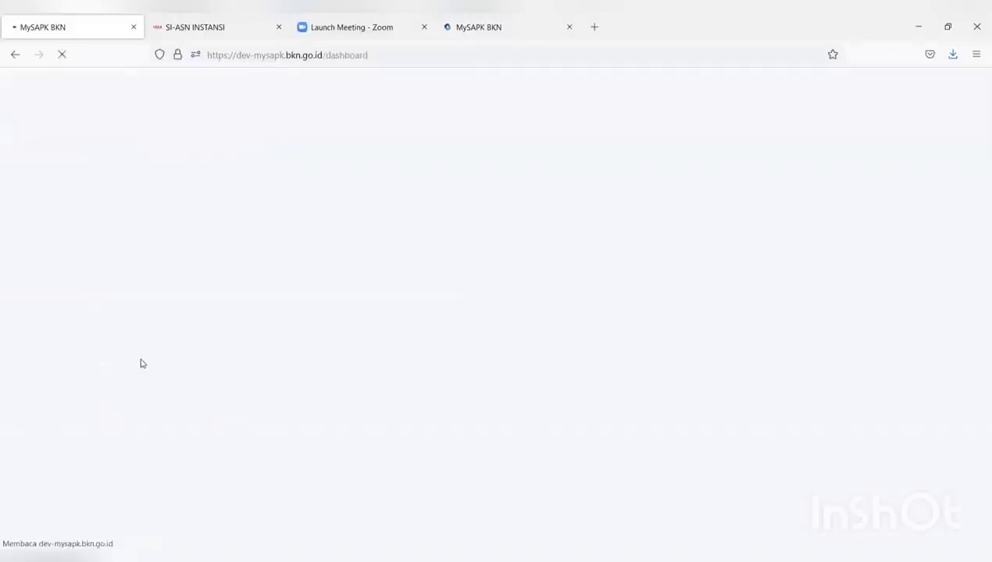
{"action": "scroll", "coordinate": [574, 320], "scroll_direction": "down", "scroll_amount": 3}
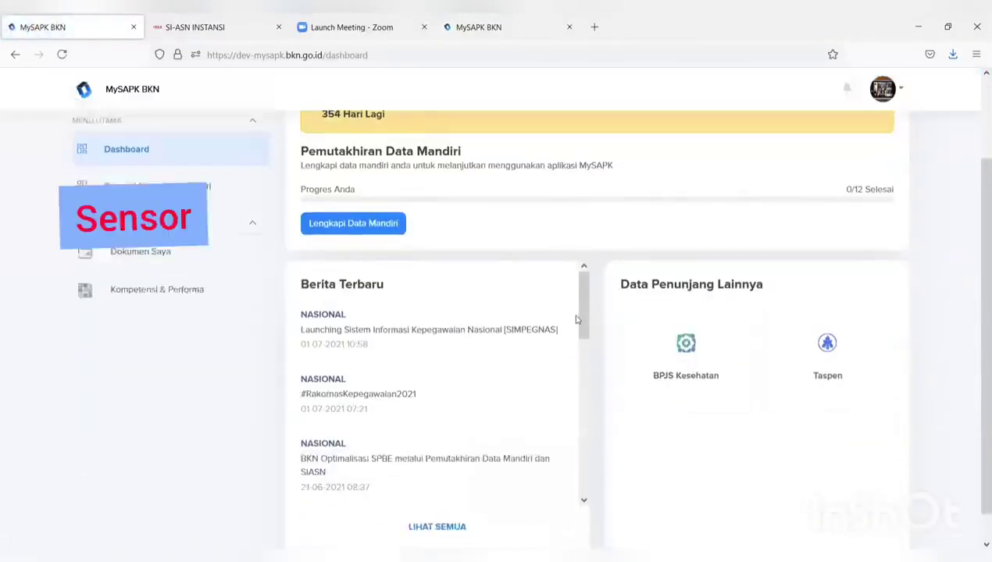
{"action": "scroll", "coordinate": [576, 320], "scroll_direction": "up", "scroll_amount": 3}
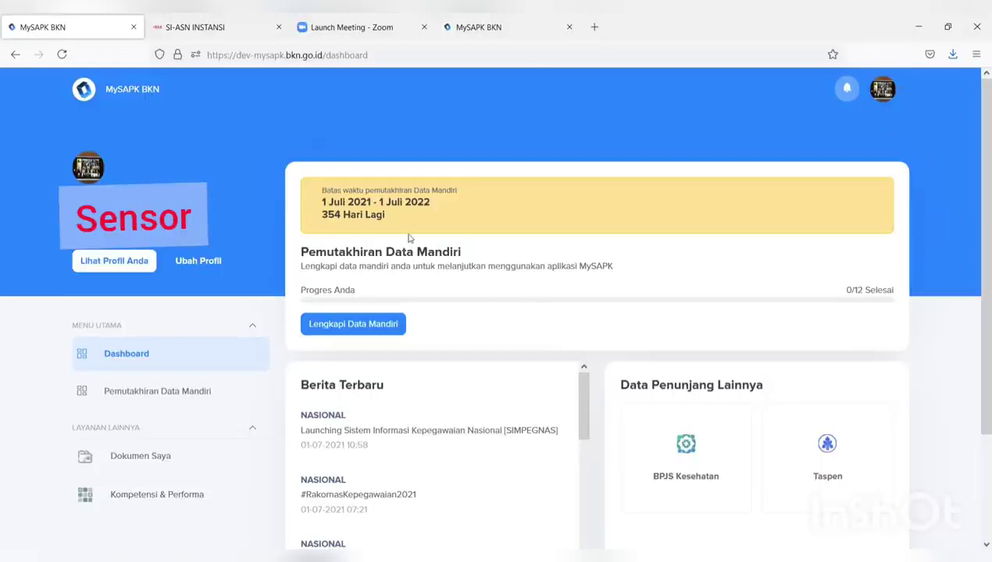
Start Lengkapi Data Mandiri with verifier unit Bagian Akuntabilitas dan Pelaporan, then open Riwayat PMK
{"action": "left_click", "coordinate": [369, 327]}
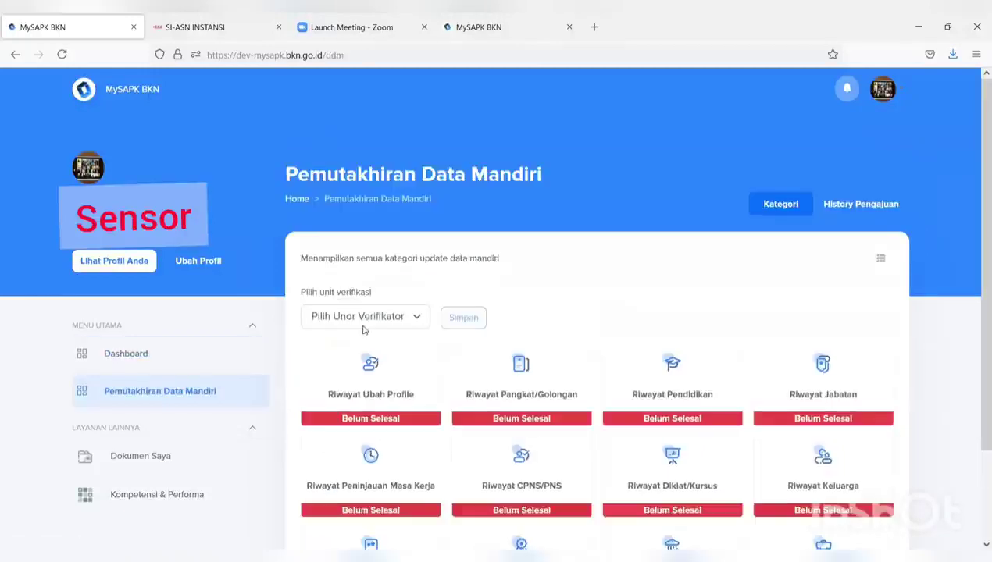
{"action": "scroll", "coordinate": [385, 321], "scroll_direction": "down", "scroll_amount": 2}
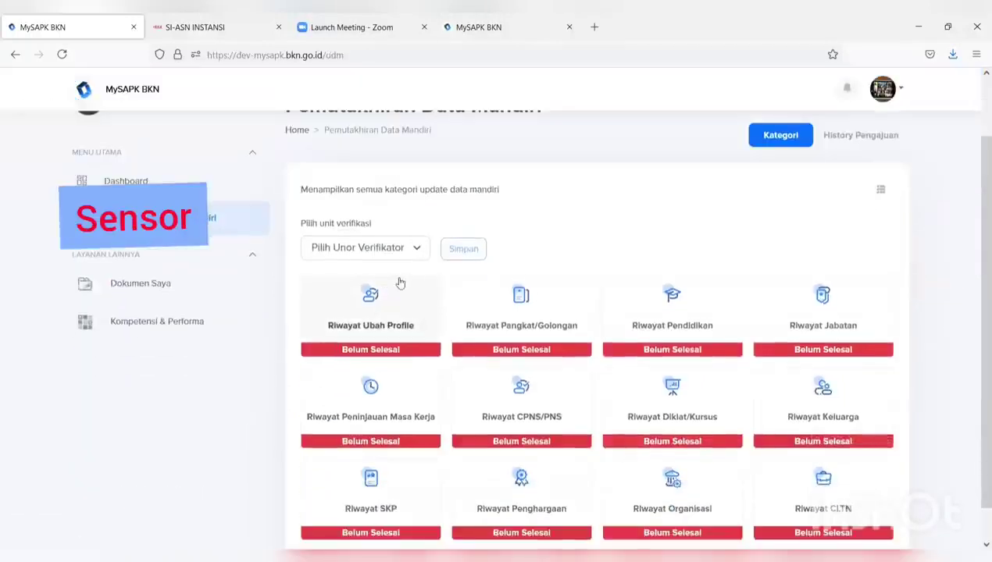
{"action": "scroll", "coordinate": [708, 291], "scroll_direction": "down", "scroll_amount": 1}
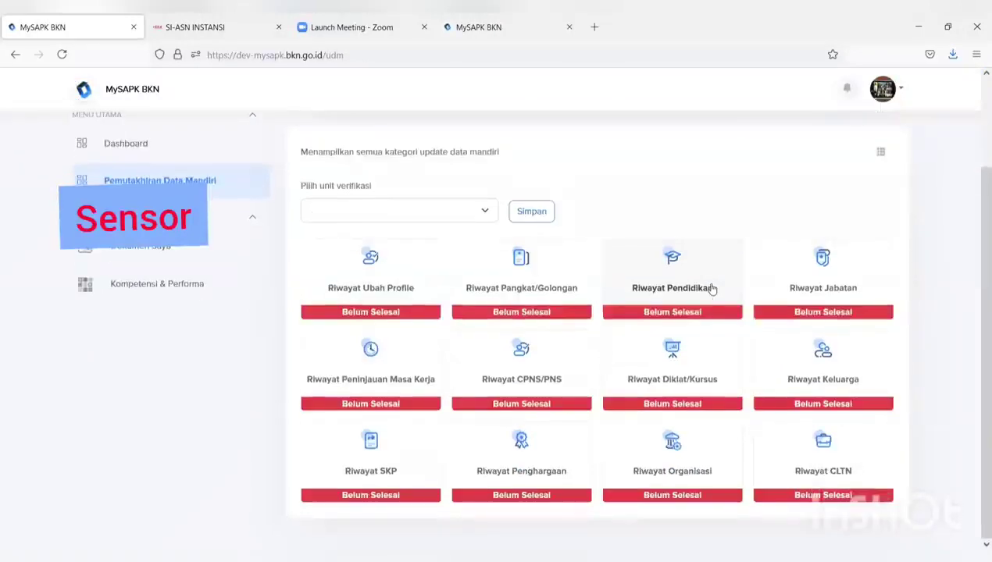
{"action": "left_click", "coordinate": [435, 214]}
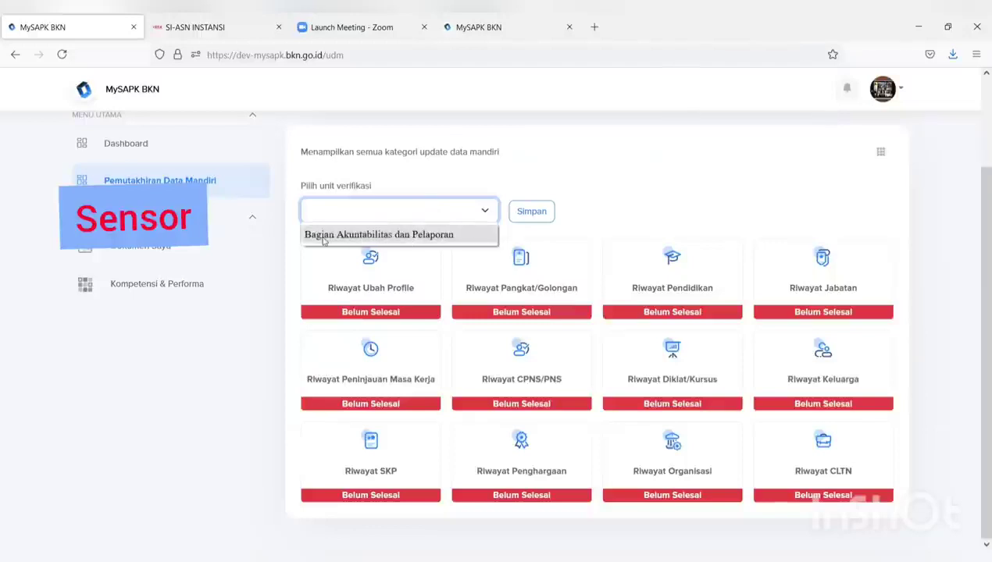
{"action": "left_click", "coordinate": [422, 238]}
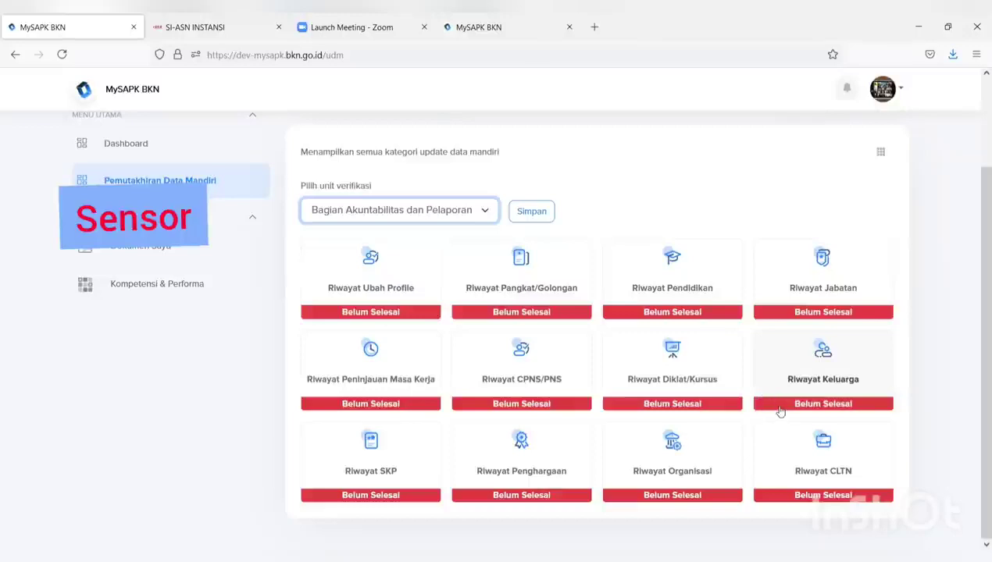
{"action": "left_click", "coordinate": [387, 381]}
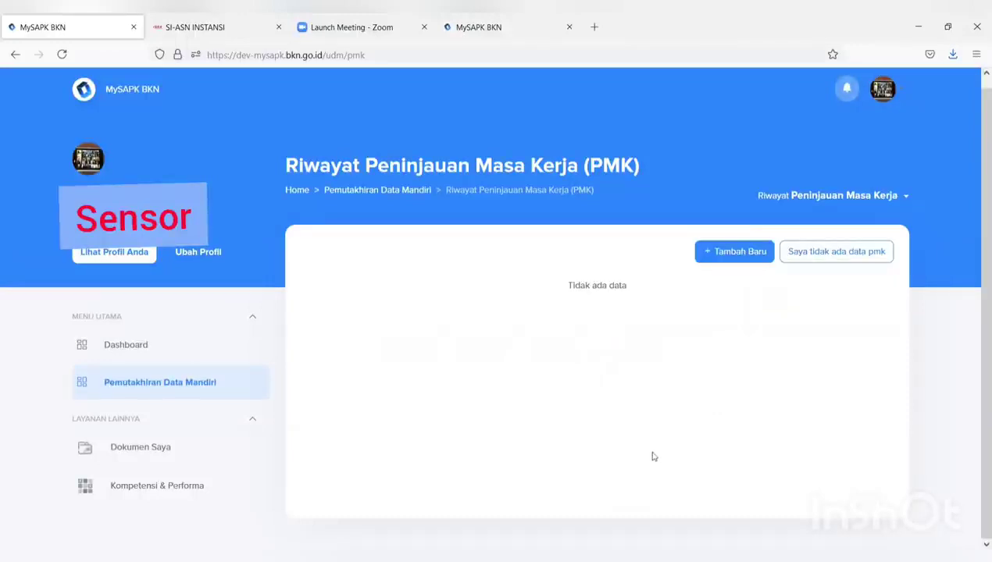
Confirm 'Saya tidak ada data pmk' so Riwayat Peninjauan Masa Kerja becomes Selesai
{"action": "left_click", "coordinate": [818, 260]}
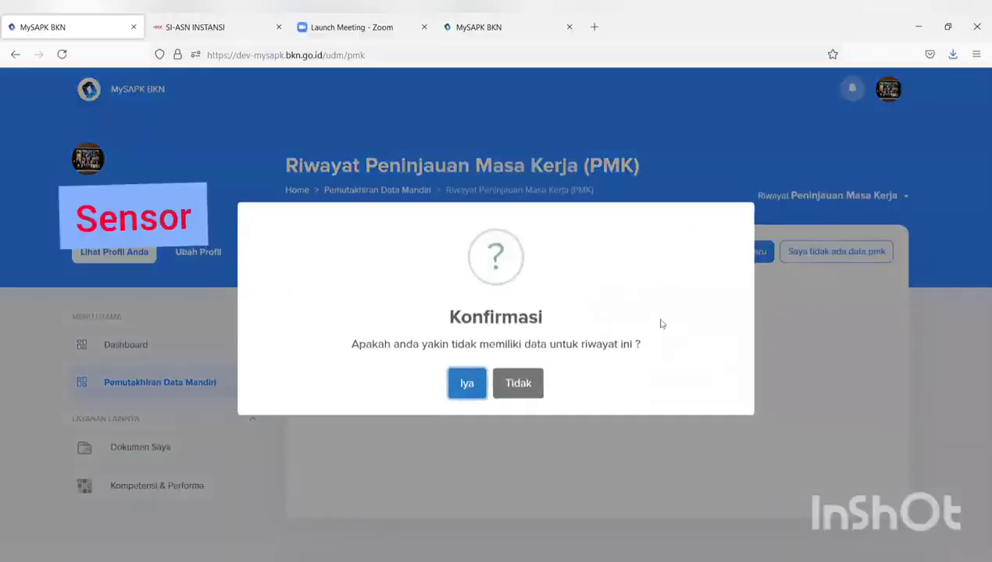
{"action": "left_click", "coordinate": [469, 386]}
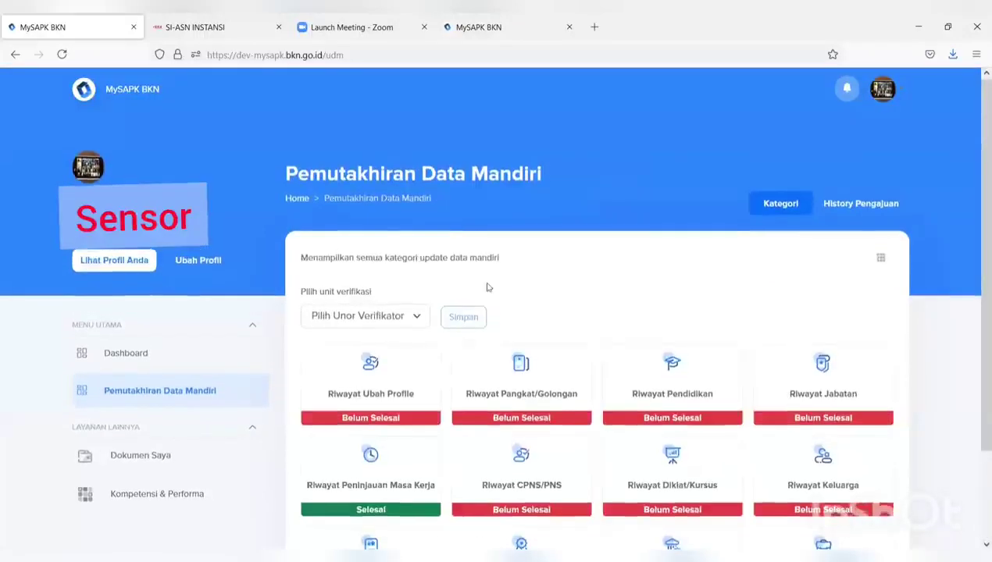
{"action": "scroll", "coordinate": [516, 289], "scroll_direction": "down", "scroll_amount": 3}
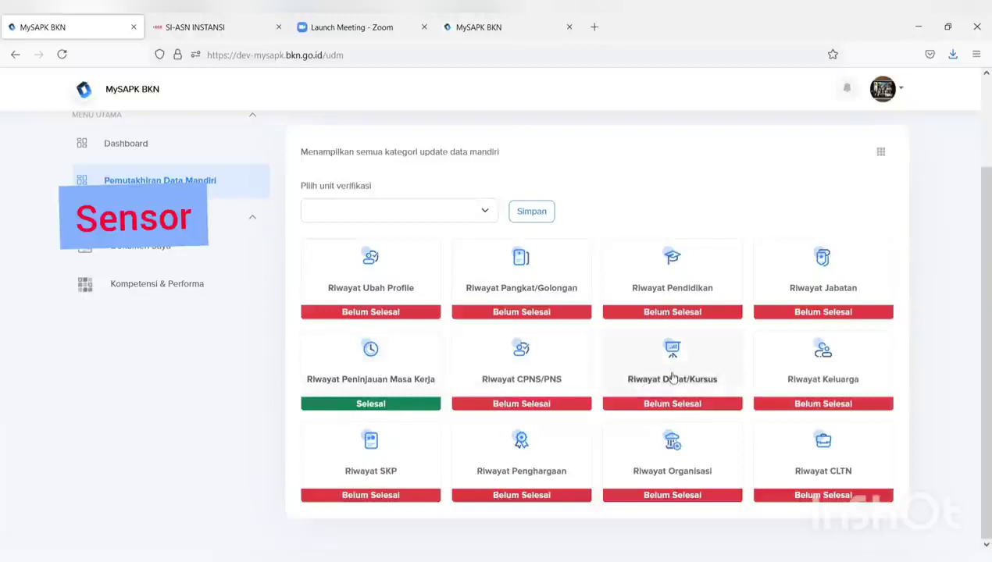
In Riwayat Organisasi, confirm 'Saya tidak ada data organisasi' to mark it Selesai
{"action": "left_click", "coordinate": [667, 468]}
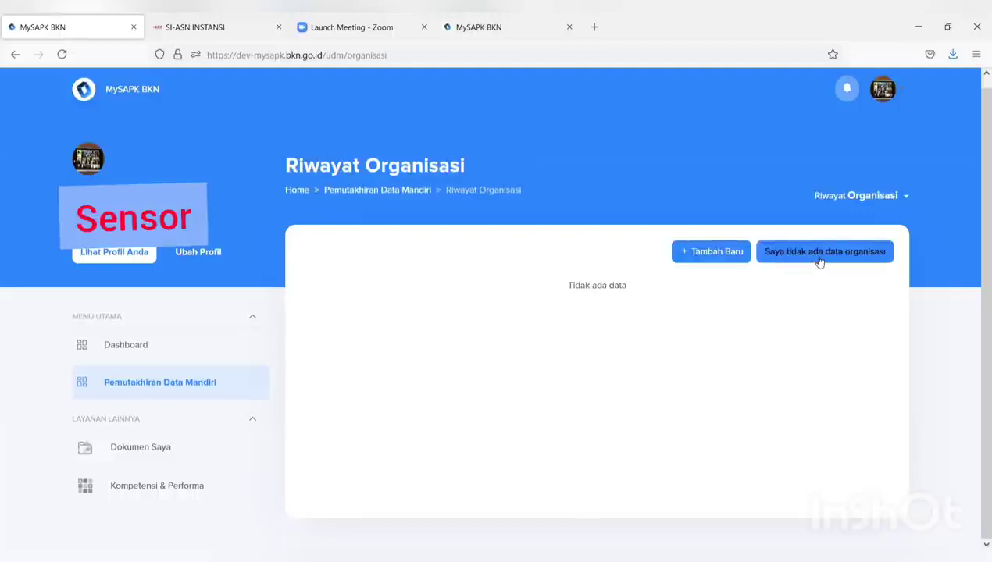
{"action": "left_click", "coordinate": [820, 262]}
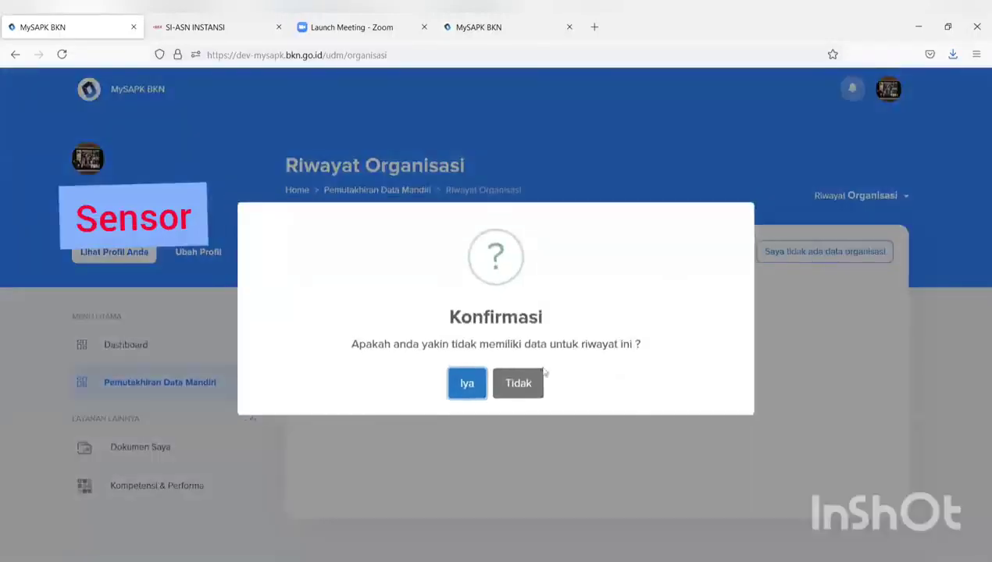
{"action": "left_click", "coordinate": [469, 384]}
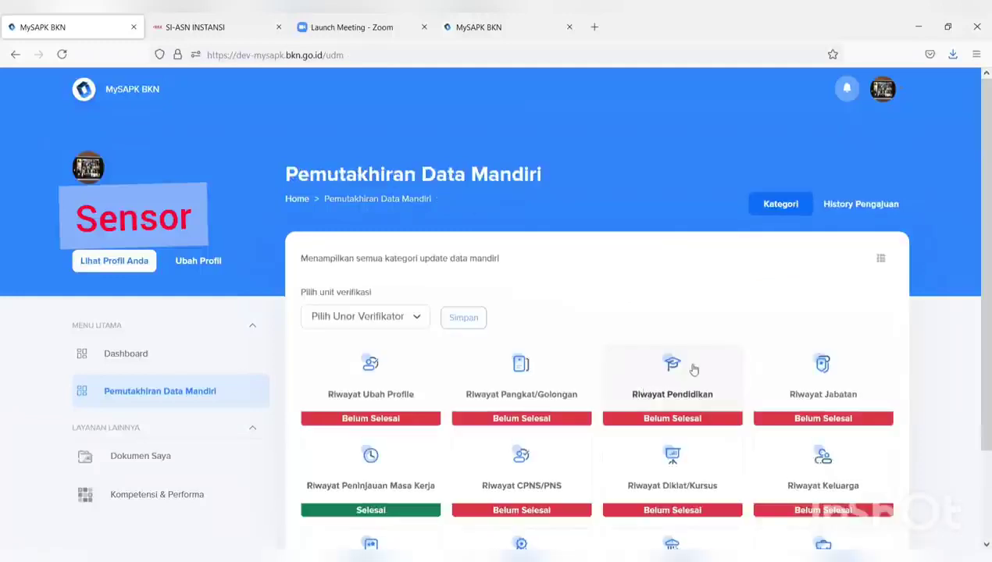
{"action": "scroll", "coordinate": [701, 353], "scroll_direction": "down", "scroll_amount": 3}
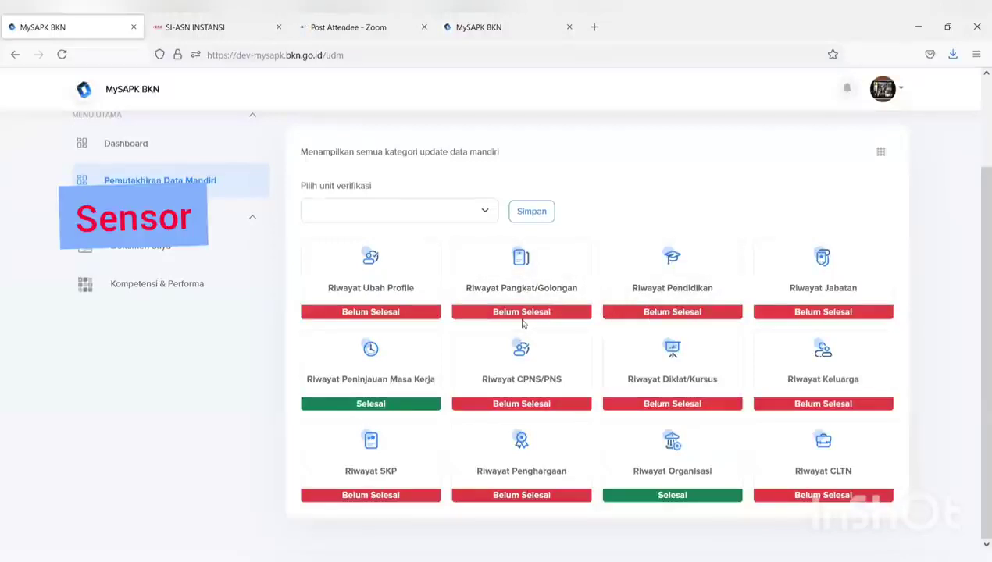
Open Riwayat Ubah Profile and choose the WhatsApp image from Downloads as the new photo
{"action": "left_click", "coordinate": [369, 301]}
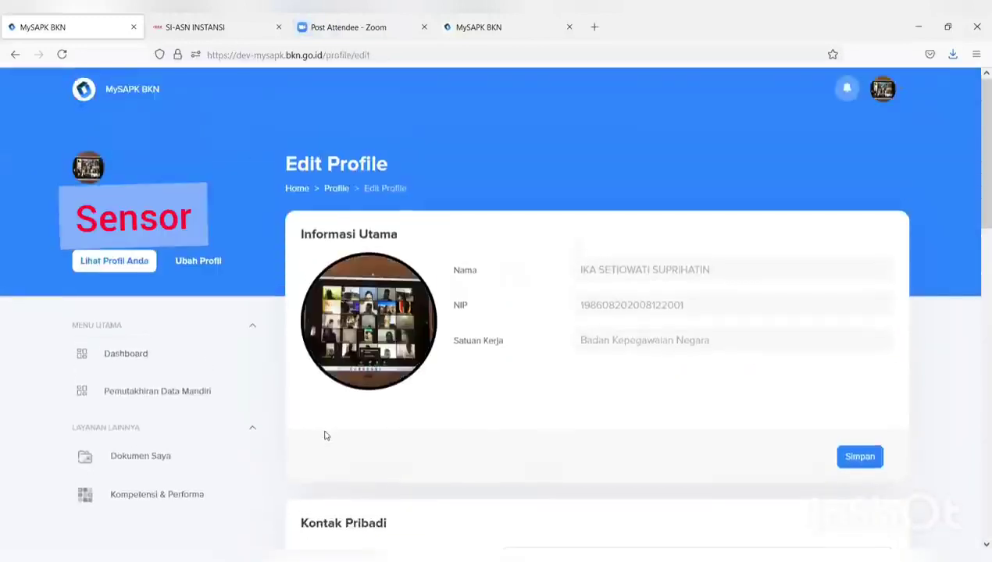
{"action": "scroll", "coordinate": [371, 266], "scroll_direction": "down", "scroll_amount": 2}
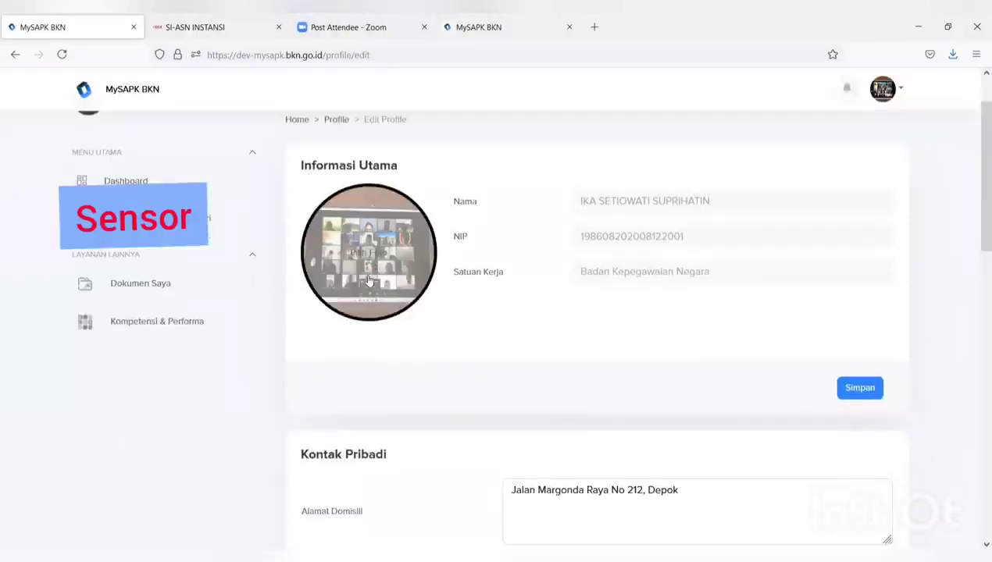
{"action": "scroll", "coordinate": [372, 281], "scroll_direction": "down", "scroll_amount": 8}
{"action": "scroll", "coordinate": [374, 313], "scroll_direction": "down", "scroll_amount": 3}
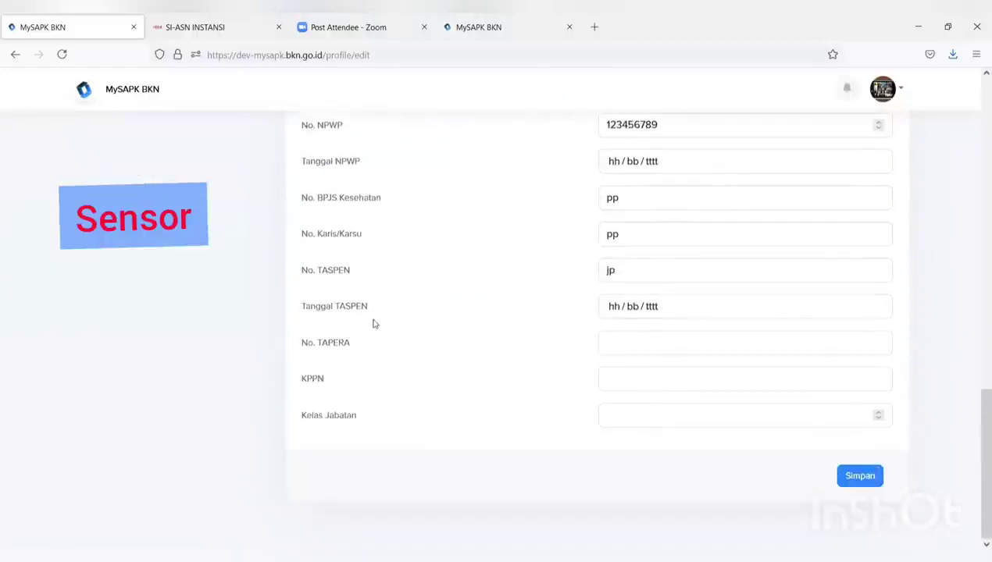
{"action": "scroll", "coordinate": [373, 323], "scroll_direction": "up", "scroll_amount": 8}
{"action": "scroll", "coordinate": [373, 325], "scroll_direction": "up", "scroll_amount": 1}
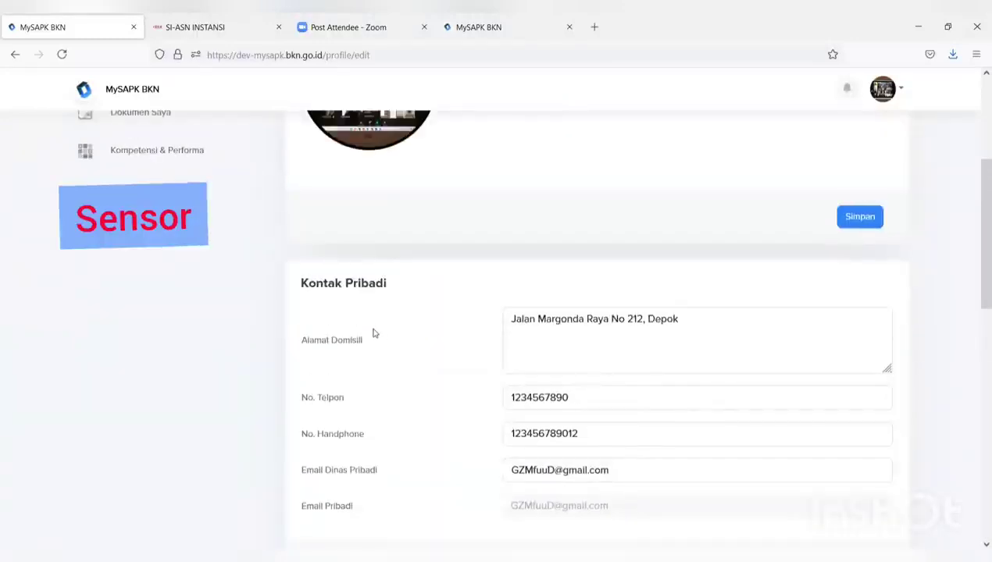
{"action": "scroll", "coordinate": [372, 335], "scroll_direction": "down", "scroll_amount": 2}
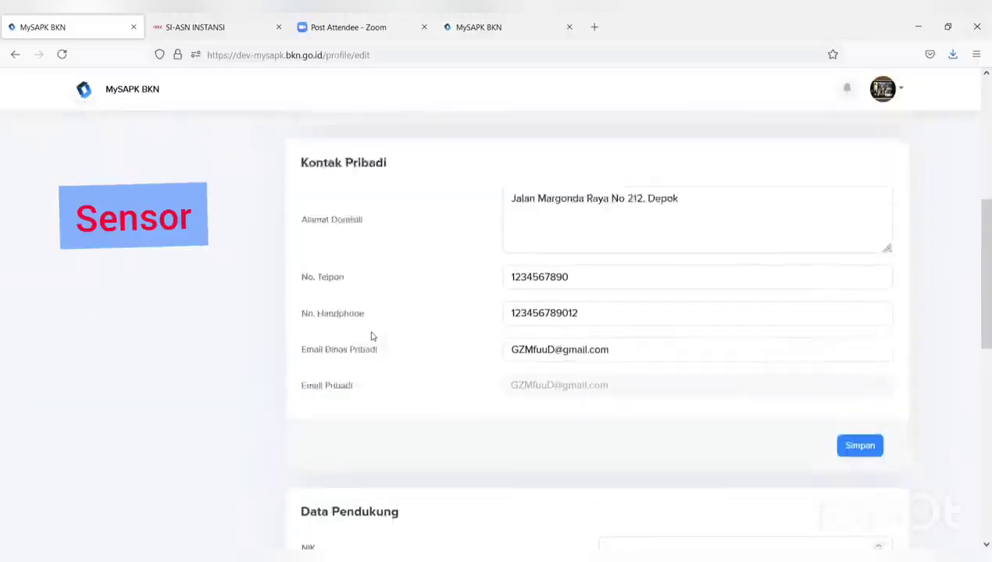
{"action": "scroll", "coordinate": [372, 337], "scroll_direction": "up", "scroll_amount": 2}
{"action": "scroll", "coordinate": [372, 339], "scroll_direction": "up", "scroll_amount": 2}
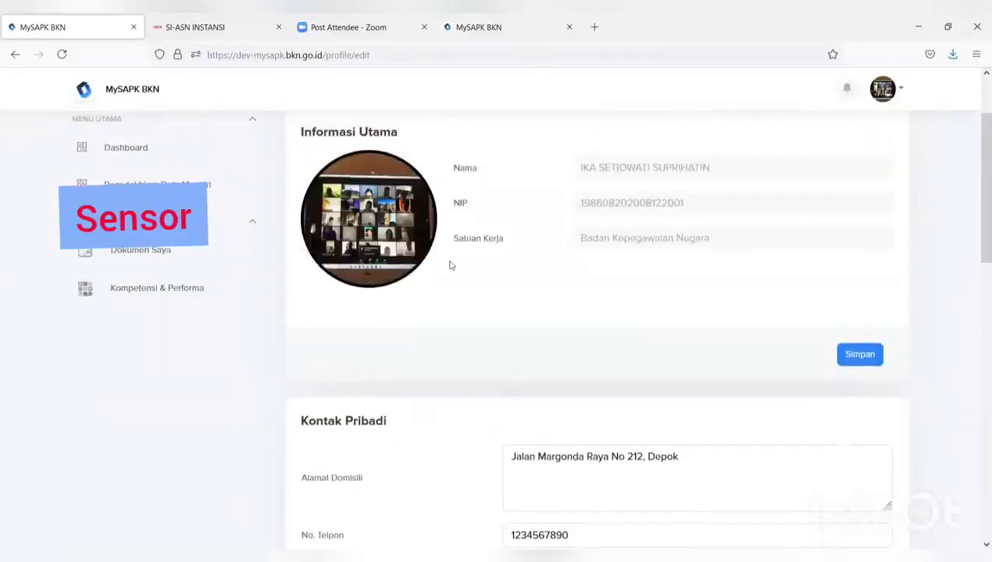
{"action": "left_click", "coordinate": [379, 273]}
{"action": "left_click", "coordinate": [151, 134]}
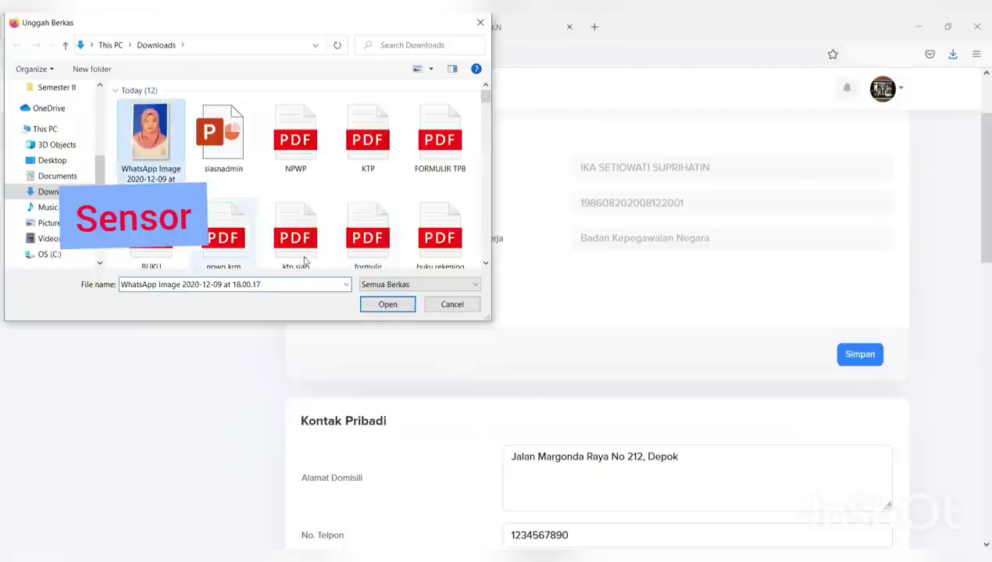
{"action": "left_click", "coordinate": [394, 305]}
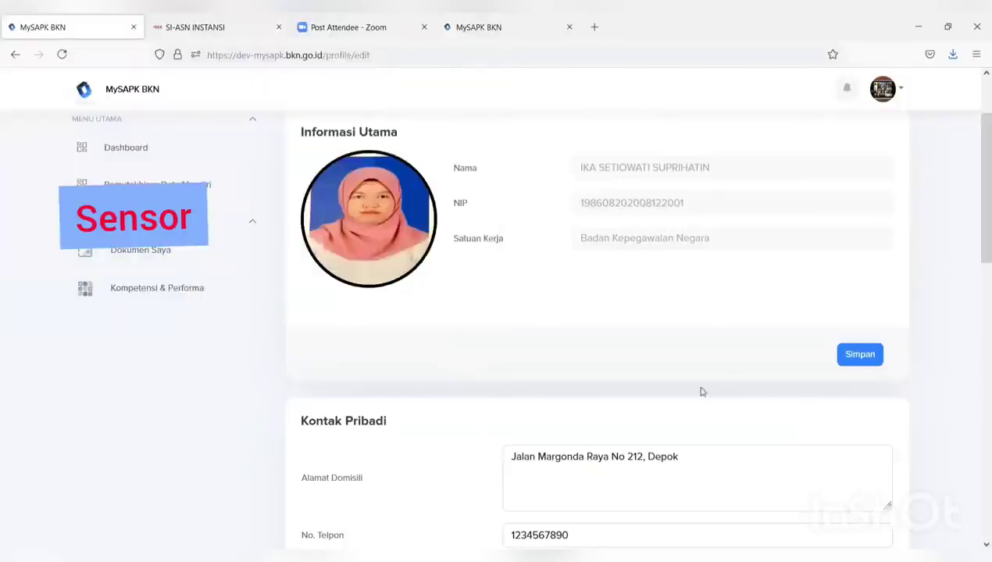
Save the new profile photo, confirm with Iya and acknowledge the success message
{"action": "left_click", "coordinate": [851, 356]}
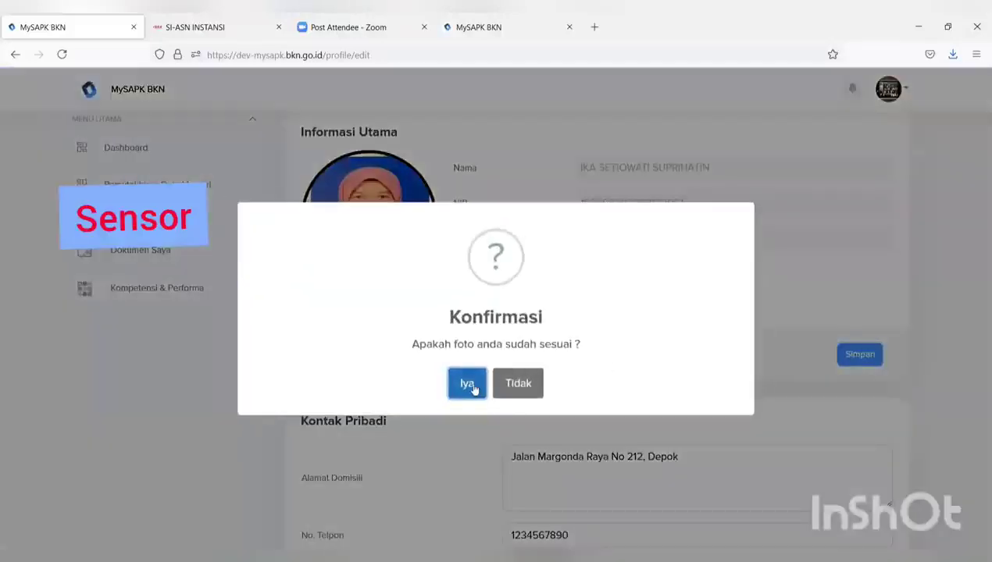
{"action": "left_click", "coordinate": [472, 386]}
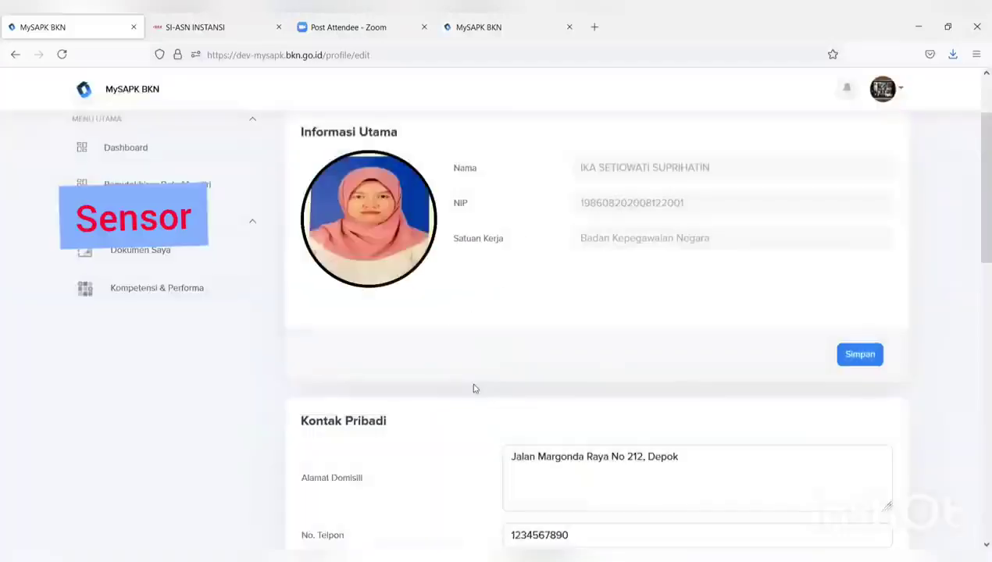
{"action": "left_click", "coordinate": [488, 394]}
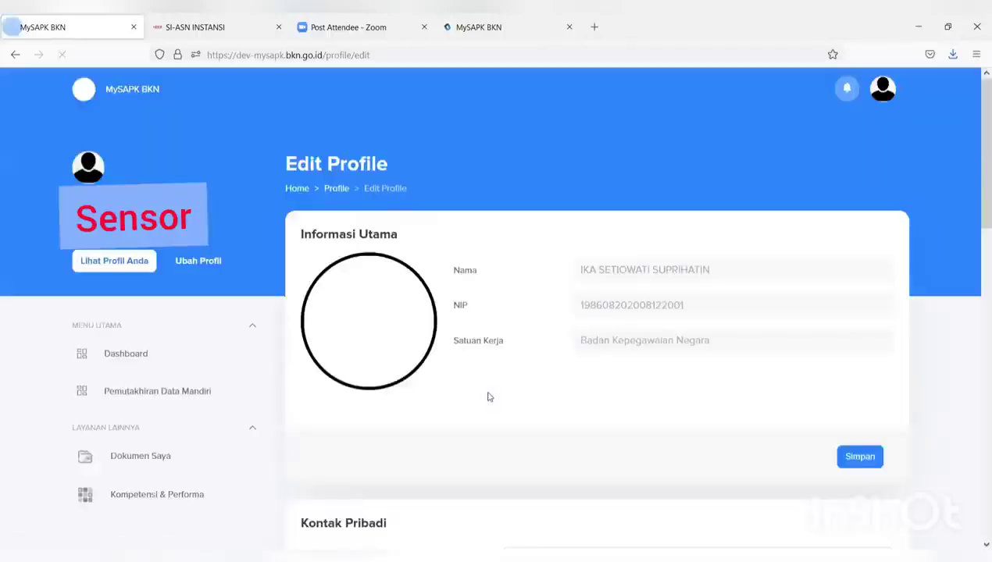
Replace the Email Dinas Pribadi value with the employee's official bkn.go.id address
{"action": "scroll", "coordinate": [488, 396], "scroll_direction": "down", "scroll_amount": 5}
{"action": "scroll", "coordinate": [488, 397], "scroll_direction": "down", "scroll_amount": 2}
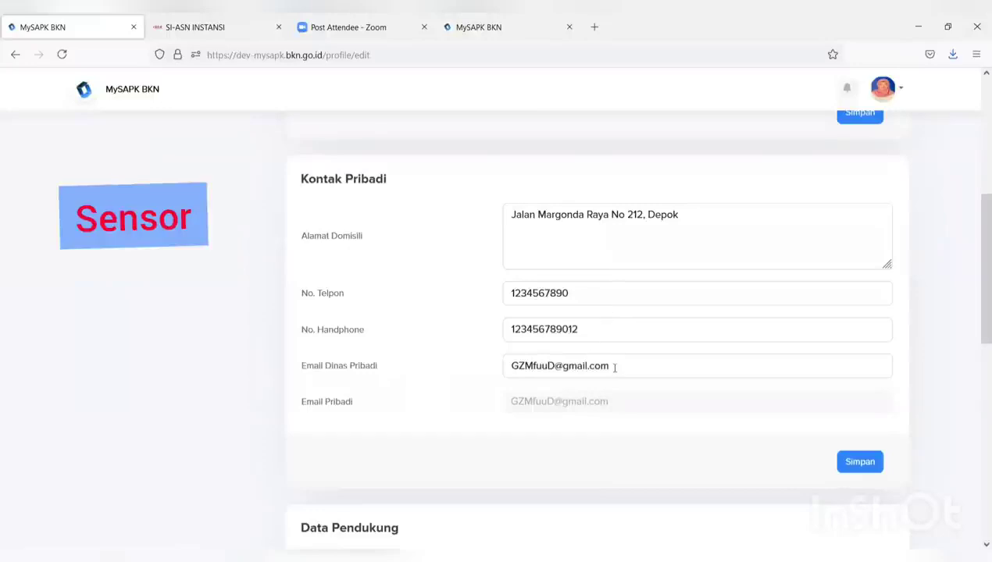
{"action": "left_click_drag", "start_coordinate": [617, 365], "coordinate": [477, 373]}
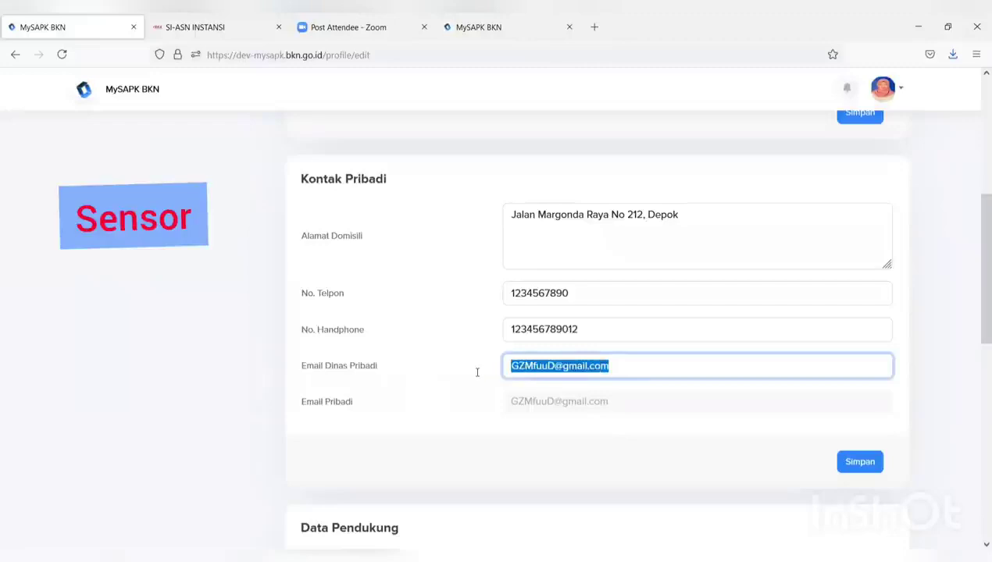
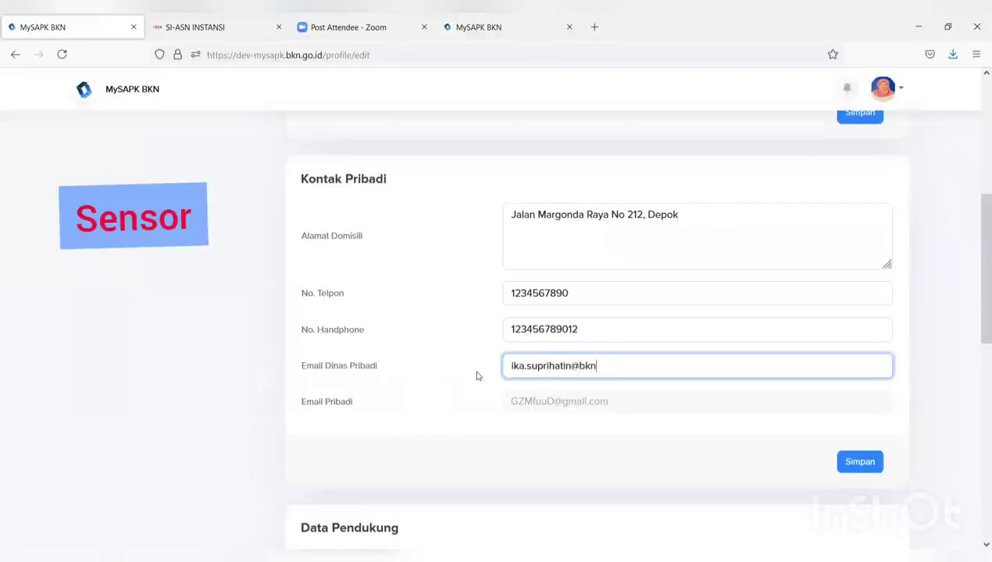
Save the Kontak Pribadi details, confirm with Iya and dismiss the success message
{"action": "left_click", "coordinate": [854, 462]}
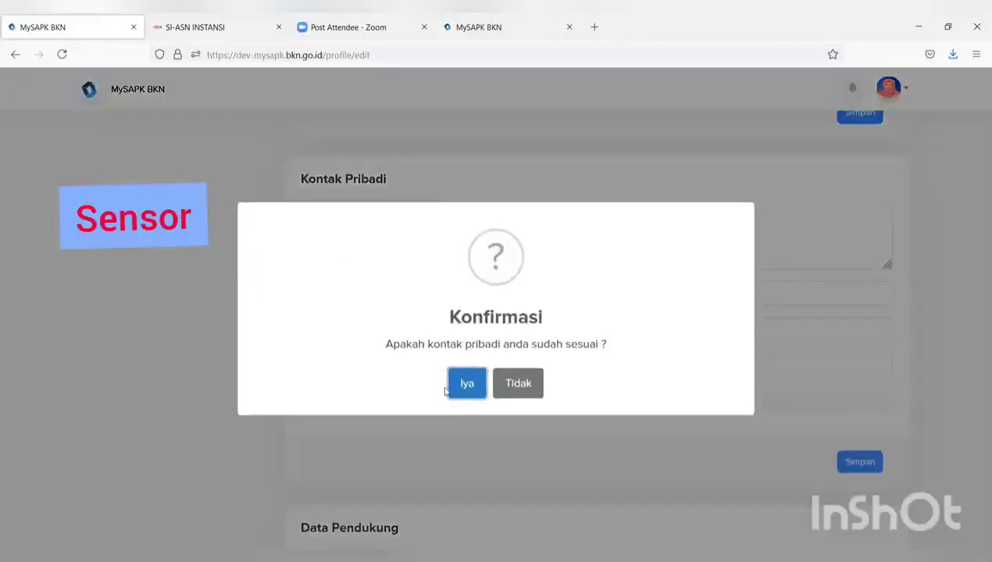
{"action": "left_click", "coordinate": [454, 393]}
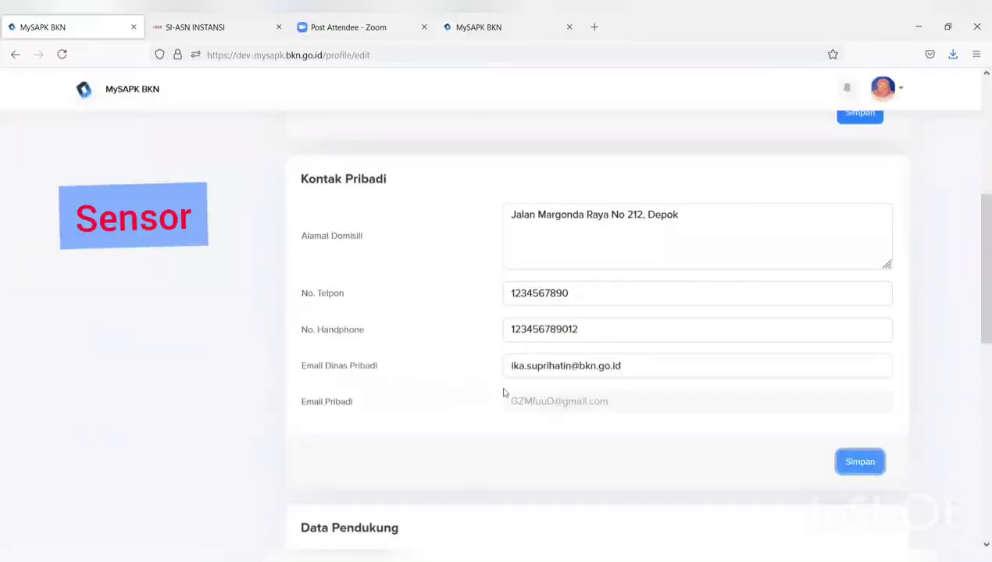
{"action": "scroll", "coordinate": [503, 393], "scroll_direction": "down", "scroll_amount": 2}
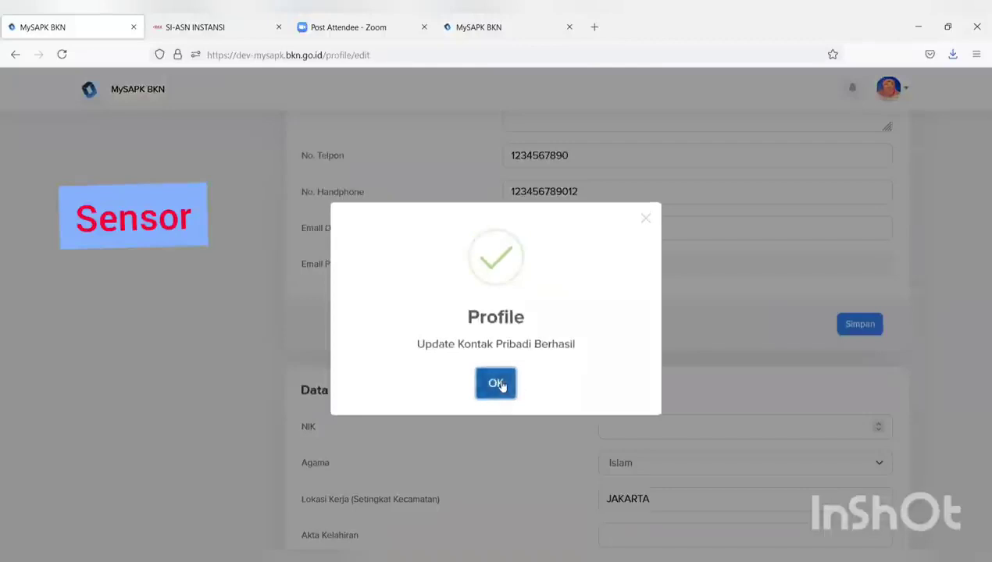
{"action": "left_click", "coordinate": [496, 382]}
{"action": "scroll", "coordinate": [502, 387], "scroll_direction": "down", "scroll_amount": 3}
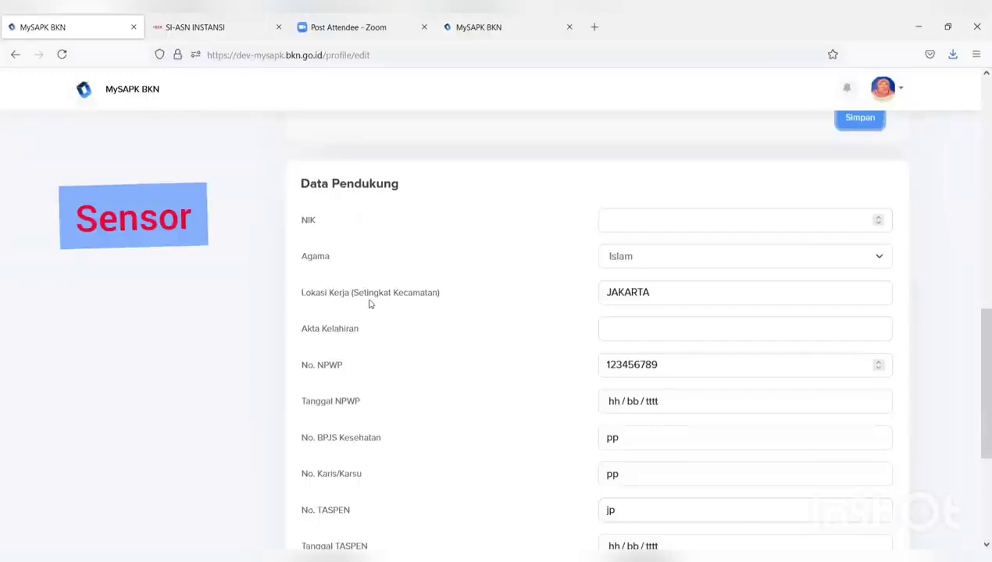
{"action": "scroll", "coordinate": [330, 333], "scroll_direction": "down", "scroll_amount": 3}
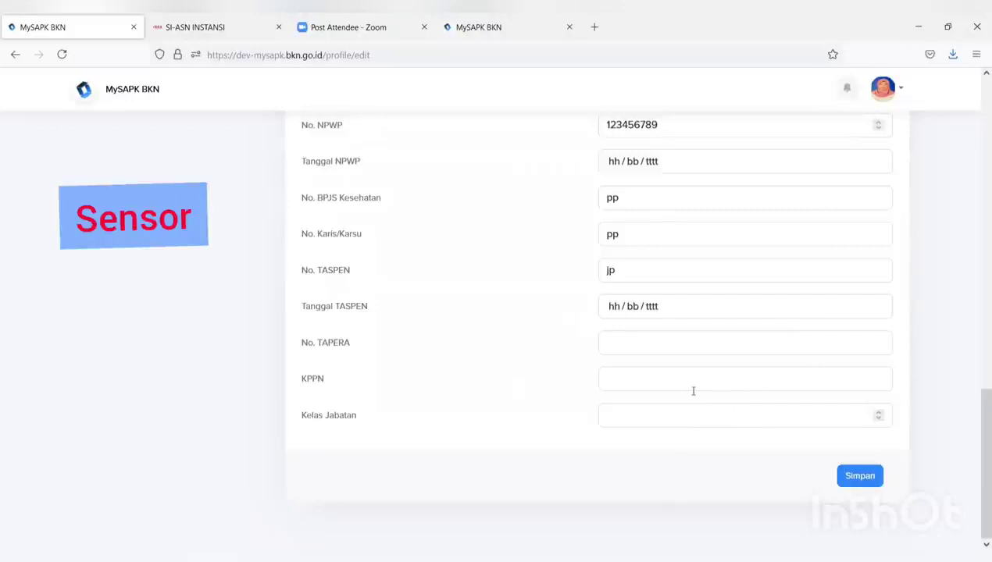
{"action": "scroll", "coordinate": [692, 390], "scroll_direction": "up", "scroll_amount": 2}
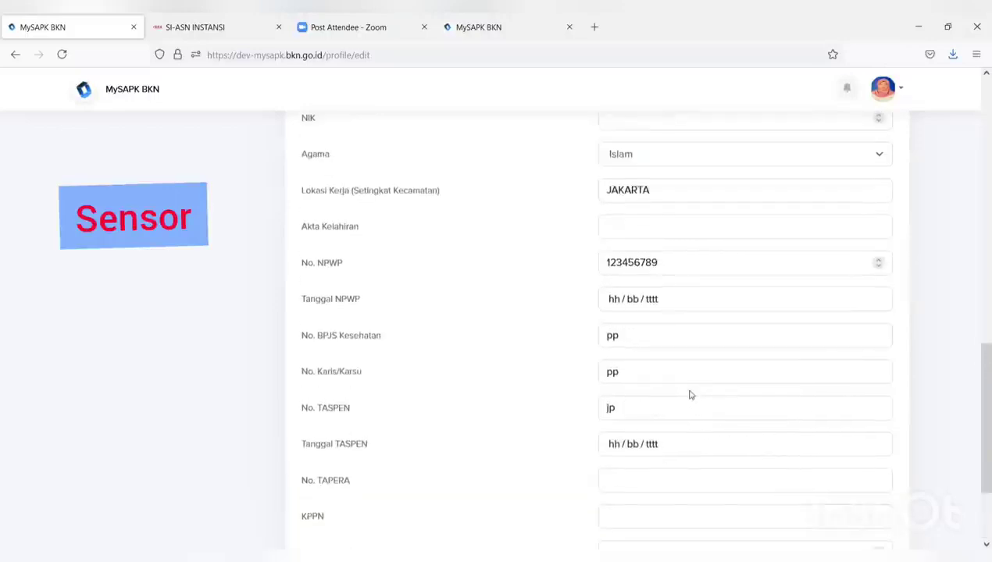
{"action": "scroll", "coordinate": [684, 394], "scroll_direction": "up", "scroll_amount": 10}
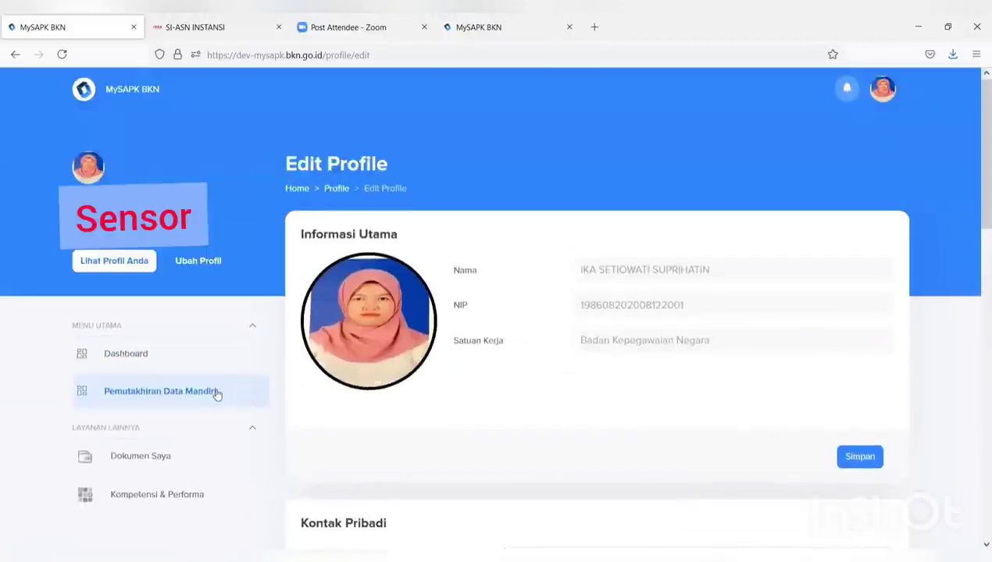
Open Riwayat Pangkat/Golongan and start editing the III/c - Penata record via Ubah Data
{"action": "left_click", "coordinate": [216, 392]}
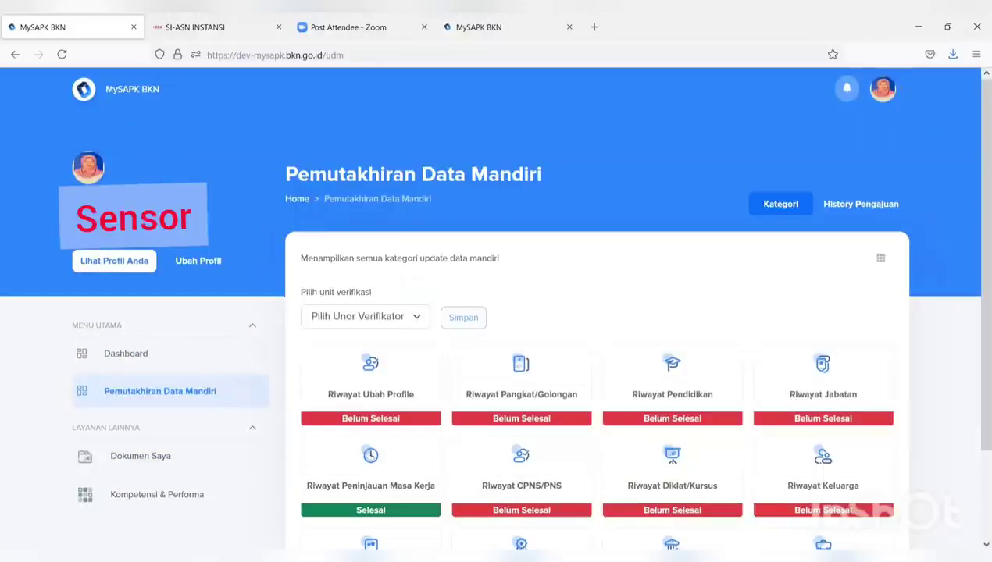
{"action": "left_click", "coordinate": [528, 396]}
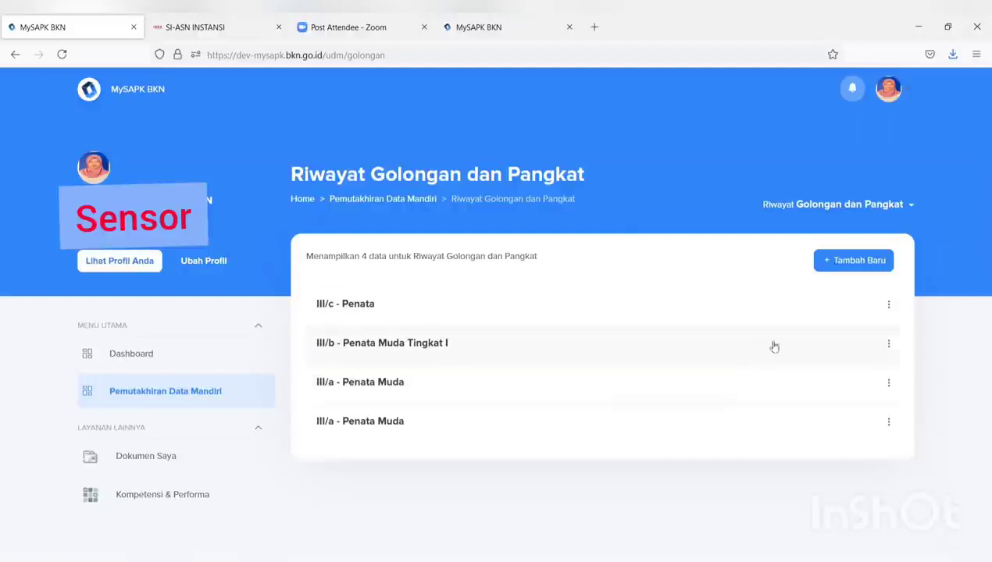
{"action": "left_click", "coordinate": [890, 306]}
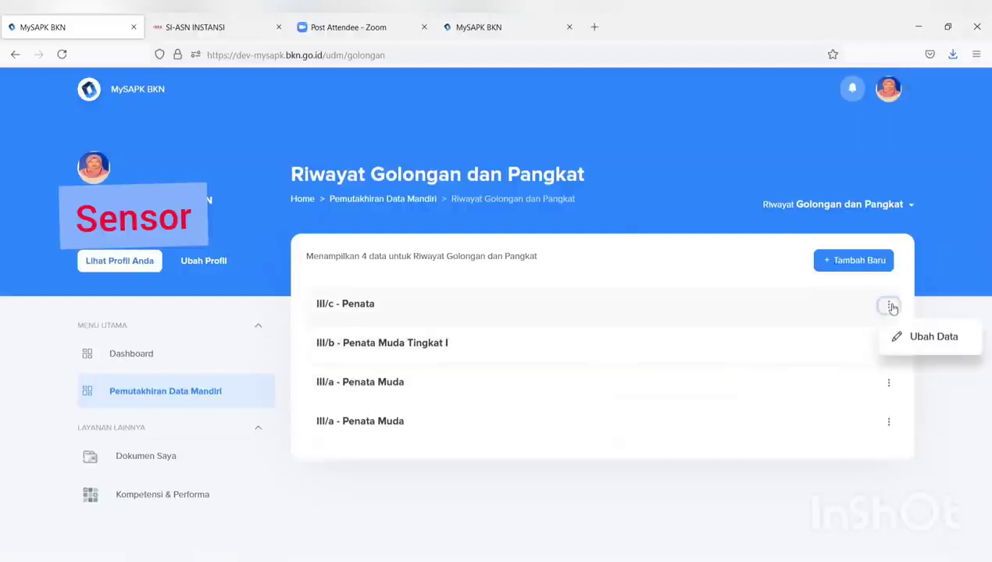
{"action": "left_click", "coordinate": [906, 339]}
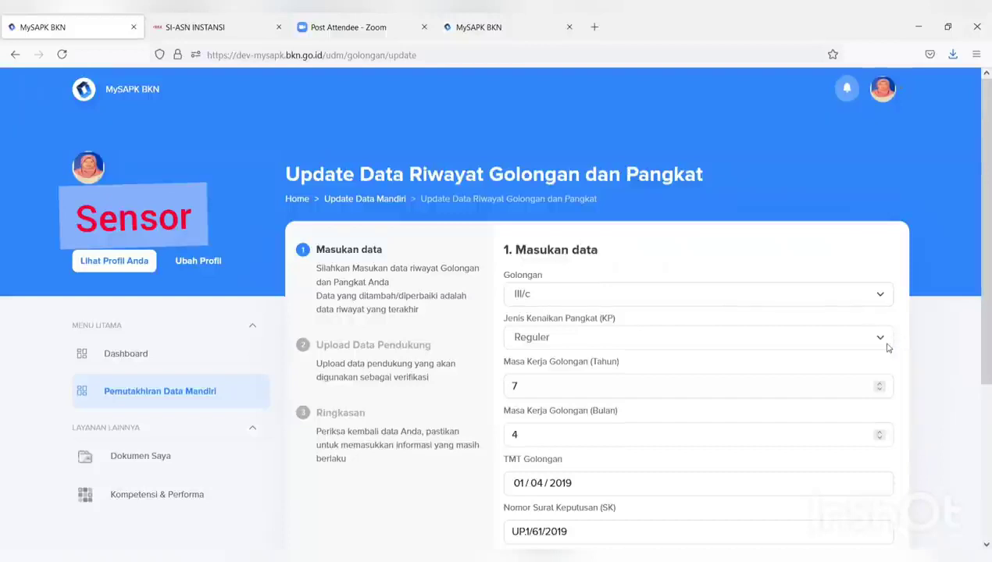
Review the III/c Reguler rank fields and continue to the Upload Data Pendukung step
{"action": "scroll", "coordinate": [886, 349], "scroll_direction": "down", "scroll_amount": 1}
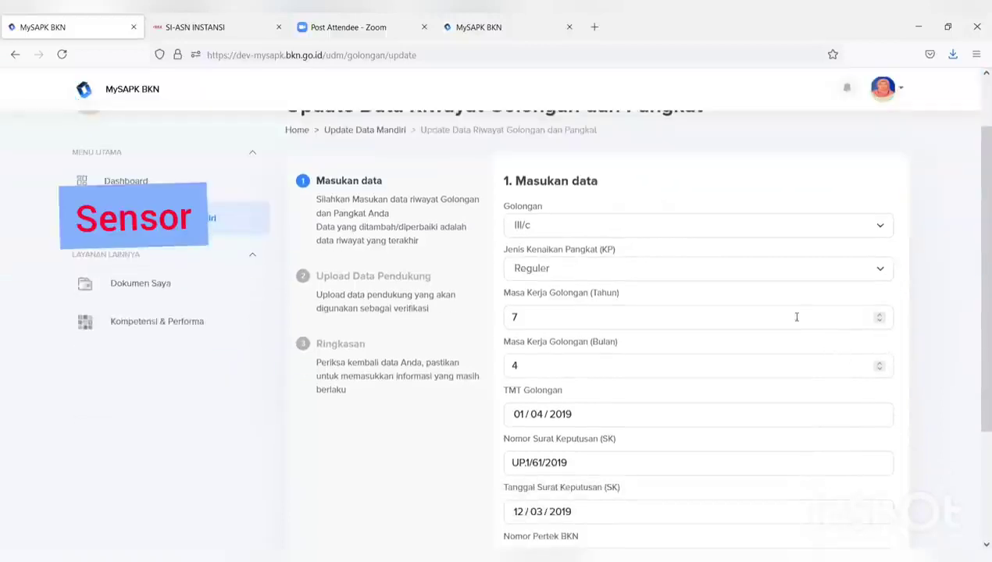
{"action": "scroll", "coordinate": [794, 316], "scroll_direction": "down", "scroll_amount": 2}
{"action": "scroll", "coordinate": [644, 308], "scroll_direction": "up", "scroll_amount": 3}
{"action": "scroll", "coordinate": [644, 308], "scroll_direction": "down", "scroll_amount": 3}
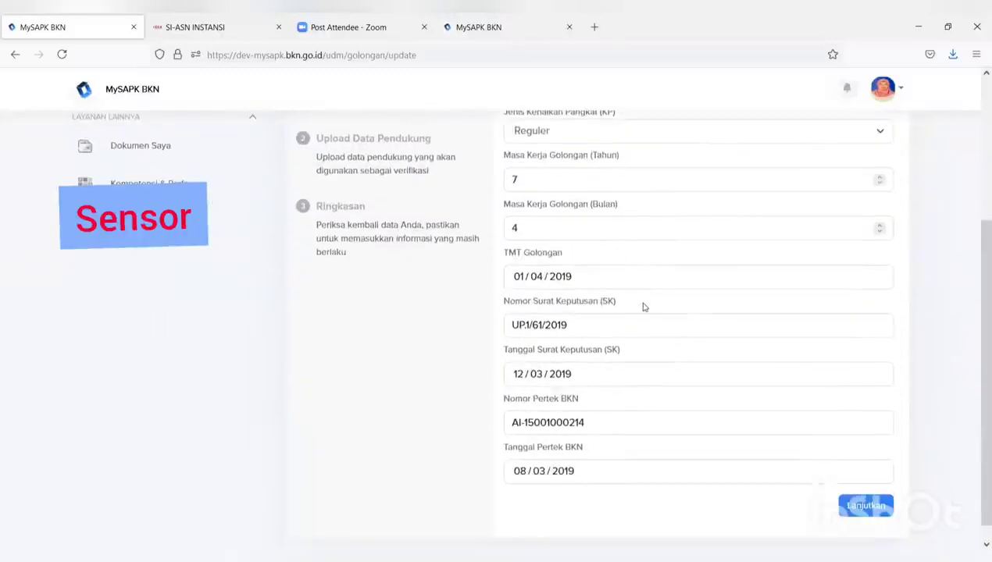
{"action": "left_click", "coordinate": [865, 506]}
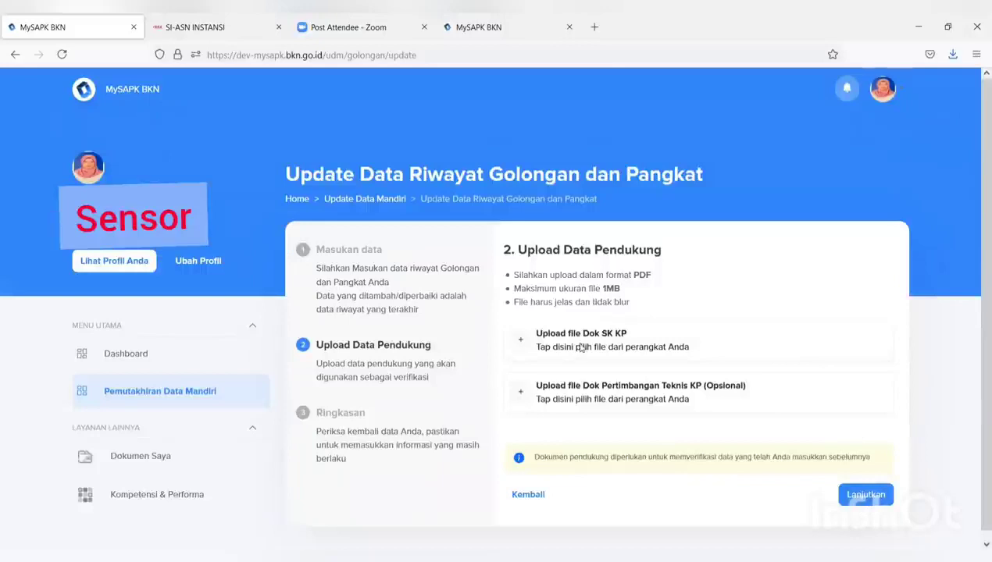
Upload the SK KP decree PDF from Downloads as the Dok SK KP document
{"action": "left_click", "coordinate": [580, 346]}
{"action": "scroll", "coordinate": [403, 168], "scroll_direction": "down", "scroll_amount": 1}
{"action": "left_click", "coordinate": [368, 234]}
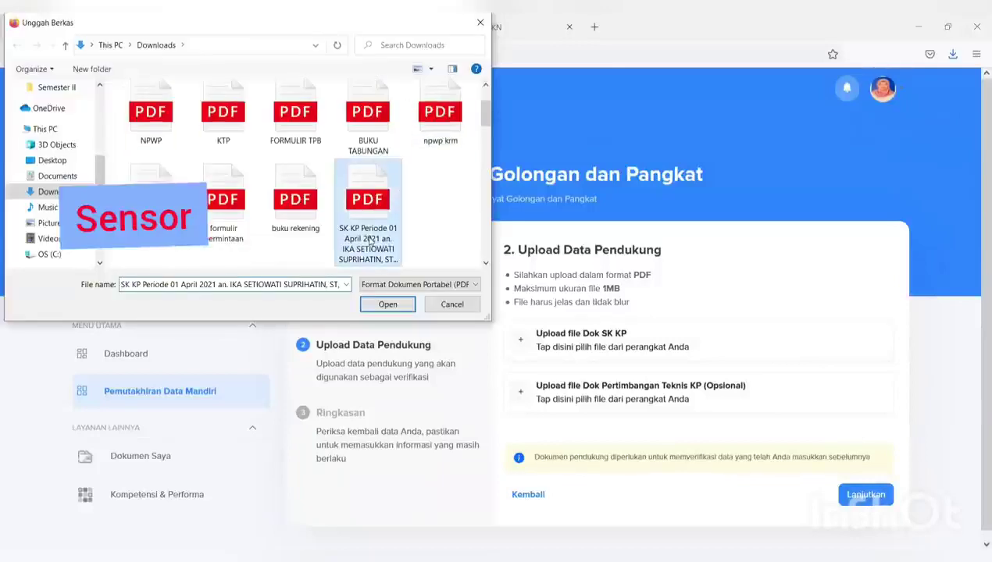
{"action": "left_click", "coordinate": [388, 305]}
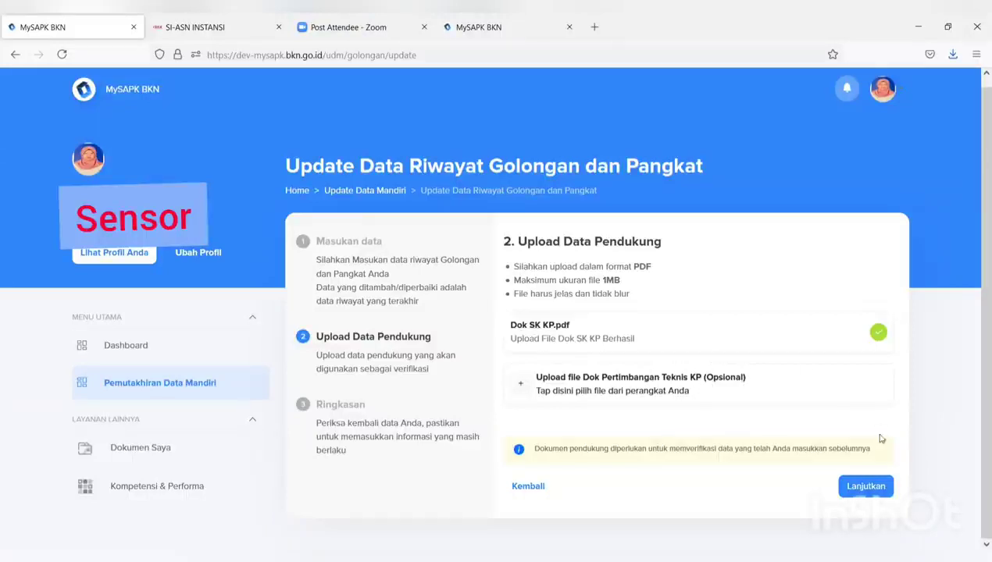
Review the Ringkasan summary, tick the declaration and submit the III/c rank update with Kirim
{"action": "left_click", "coordinate": [865, 485]}
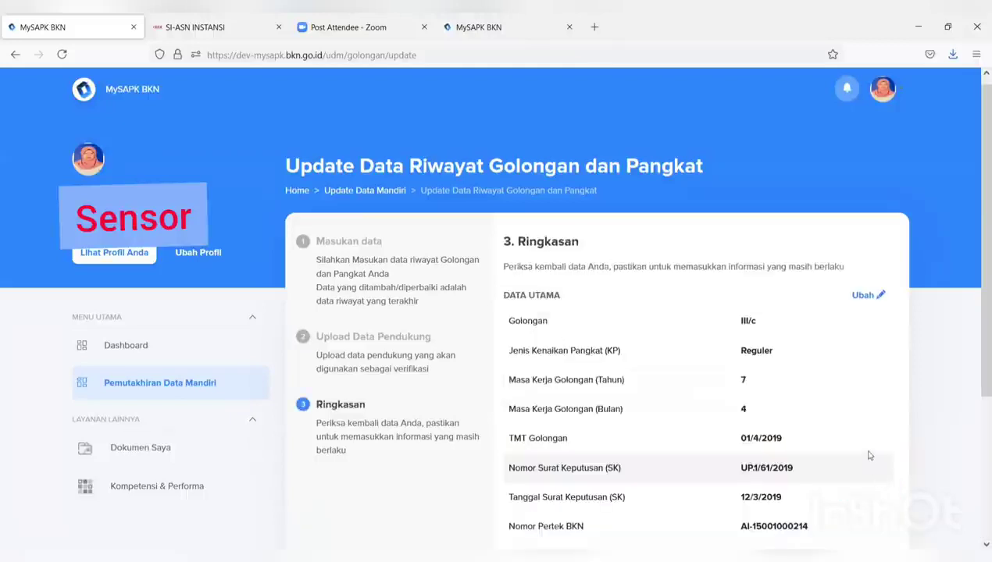
{"action": "scroll", "coordinate": [851, 438], "scroll_direction": "down", "scroll_amount": 3}
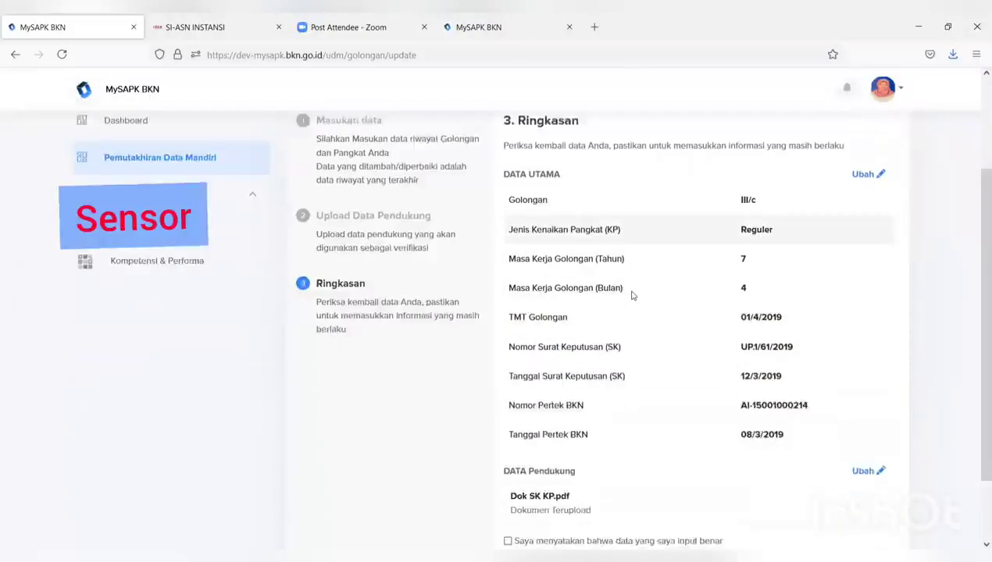
{"action": "scroll", "coordinate": [628, 289], "scroll_direction": "up", "scroll_amount": 2}
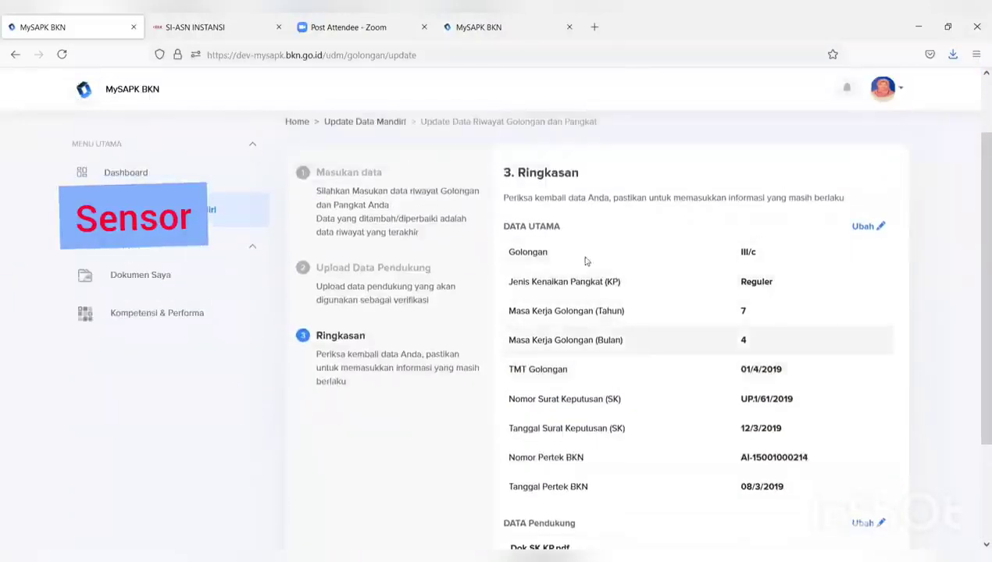
{"action": "scroll", "coordinate": [586, 261], "scroll_direction": "down", "scroll_amount": 3}
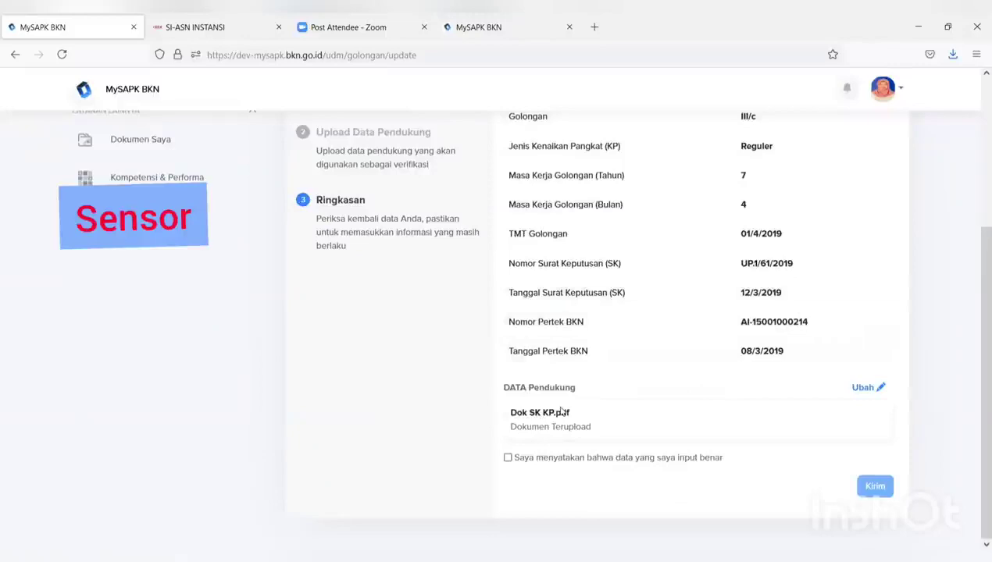
{"action": "left_click", "coordinate": [507, 458]}
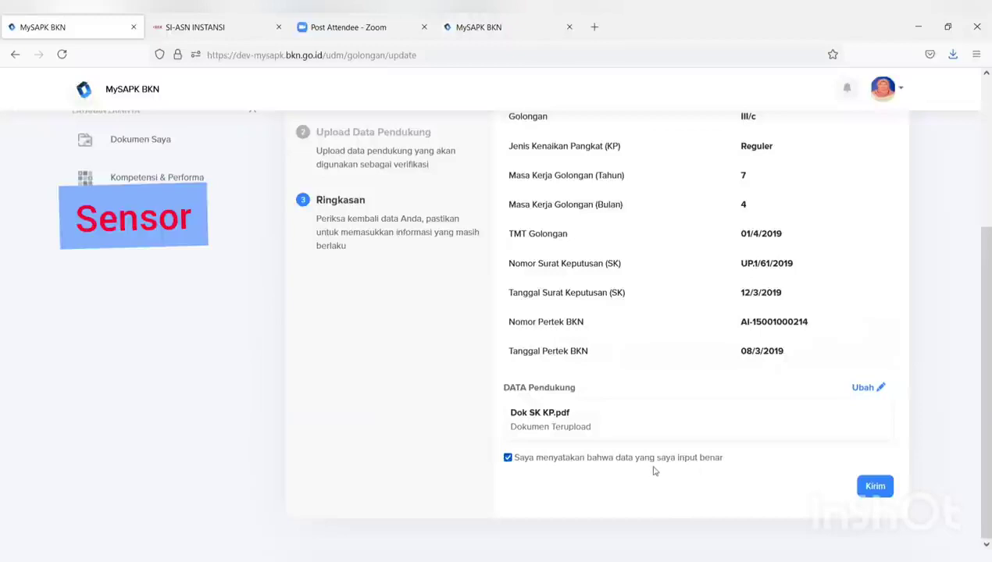
{"action": "scroll", "coordinate": [727, 438], "scroll_direction": "up", "scroll_amount": 3}
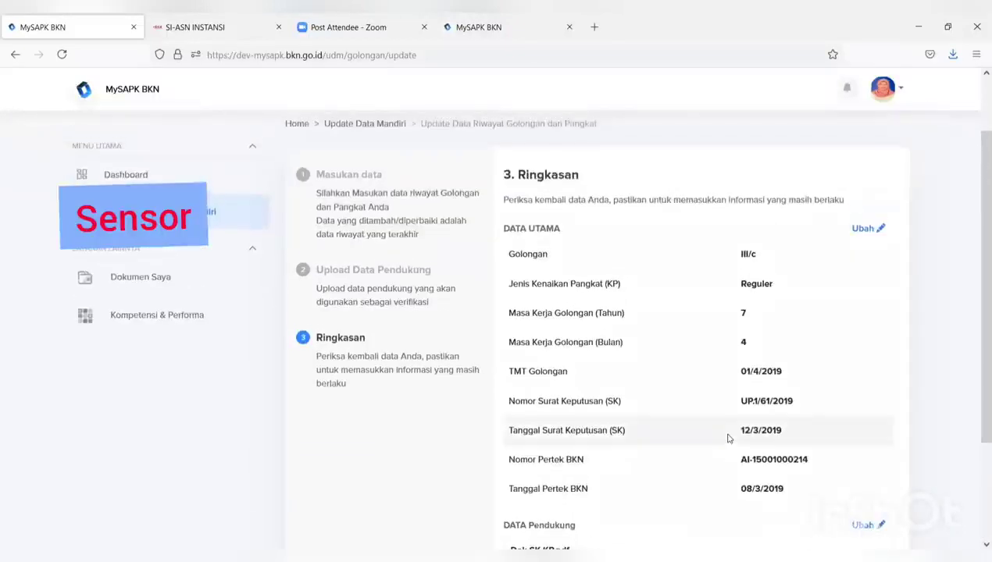
{"action": "scroll", "coordinate": [727, 438], "scroll_direction": "down", "scroll_amount": 3}
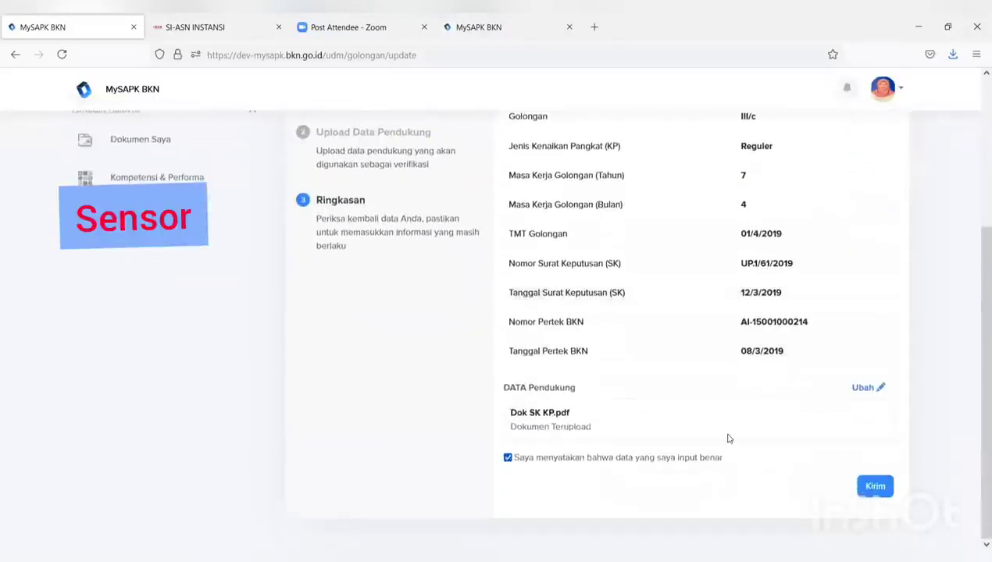
{"action": "left_click", "coordinate": [875, 487]}
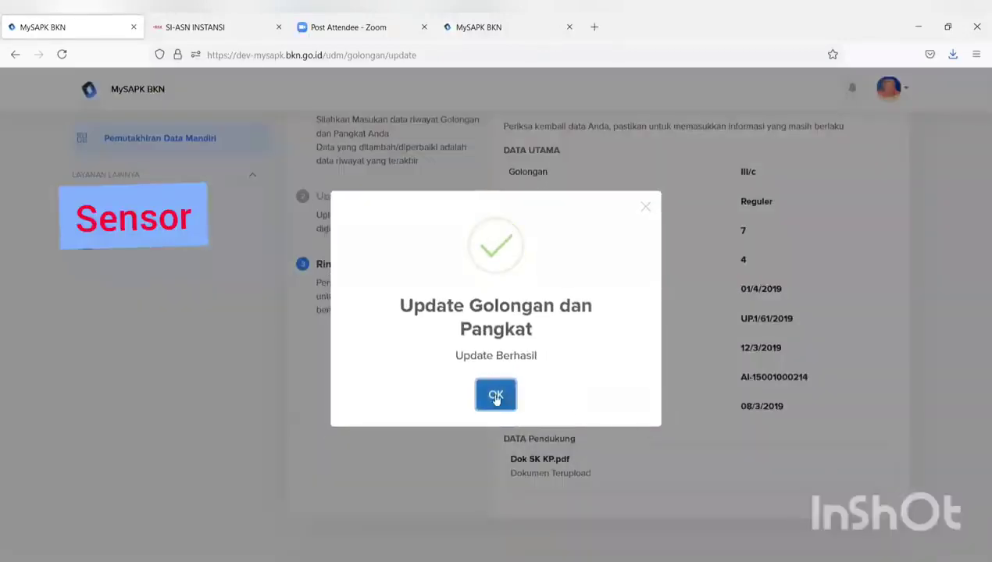
{"action": "left_click", "coordinate": [495, 396]}
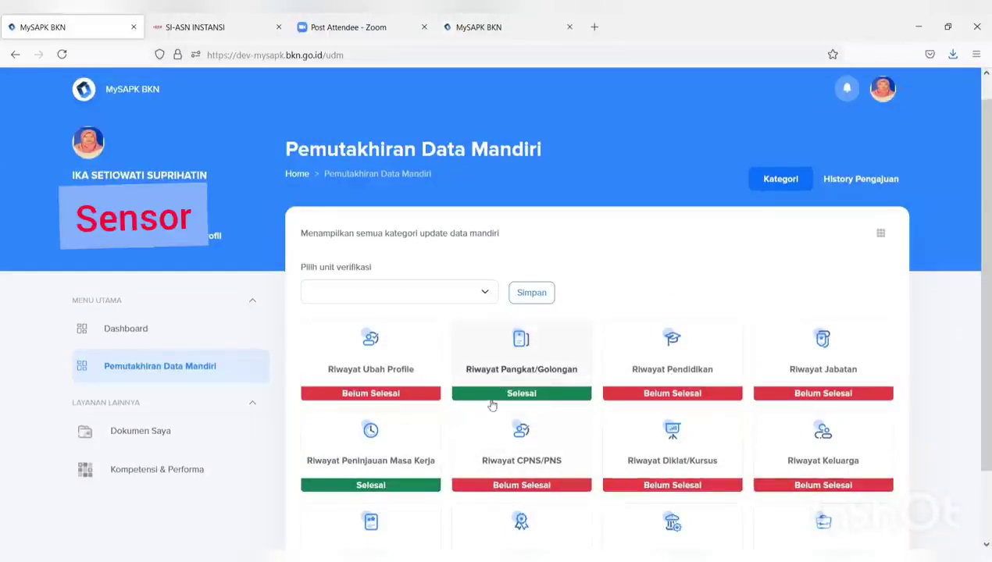
Open Riwayat Pangkat/Golongan and view the III/c, III/a and III/b rank record details in turn
{"action": "left_click", "coordinate": [518, 378]}
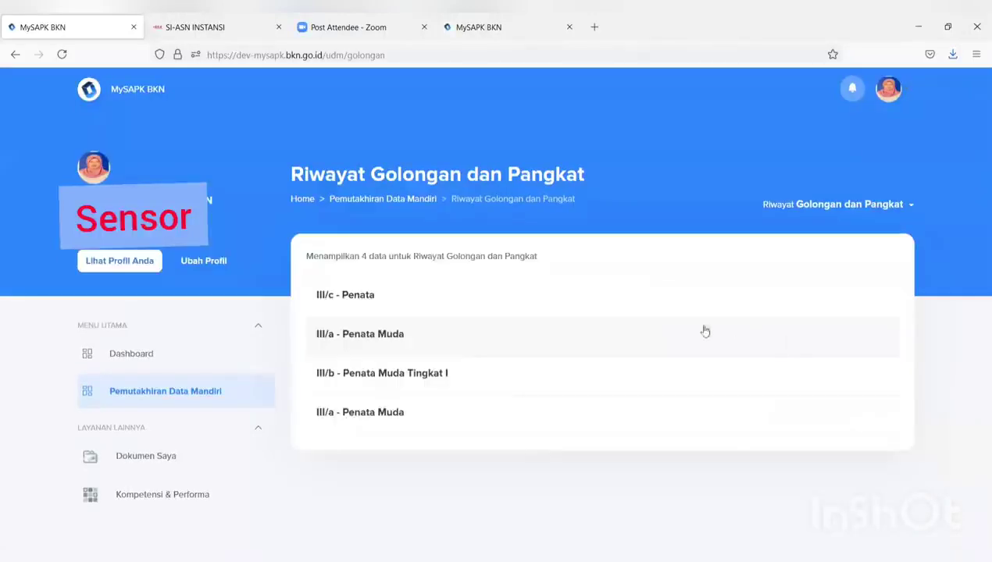
{"action": "left_click", "coordinate": [470, 296]}
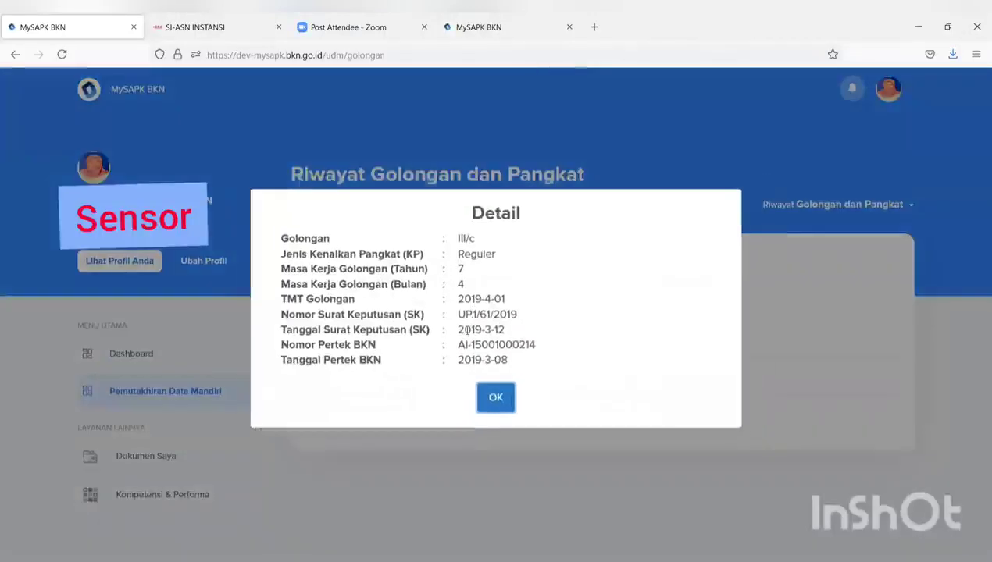
{"action": "left_click", "coordinate": [491, 406]}
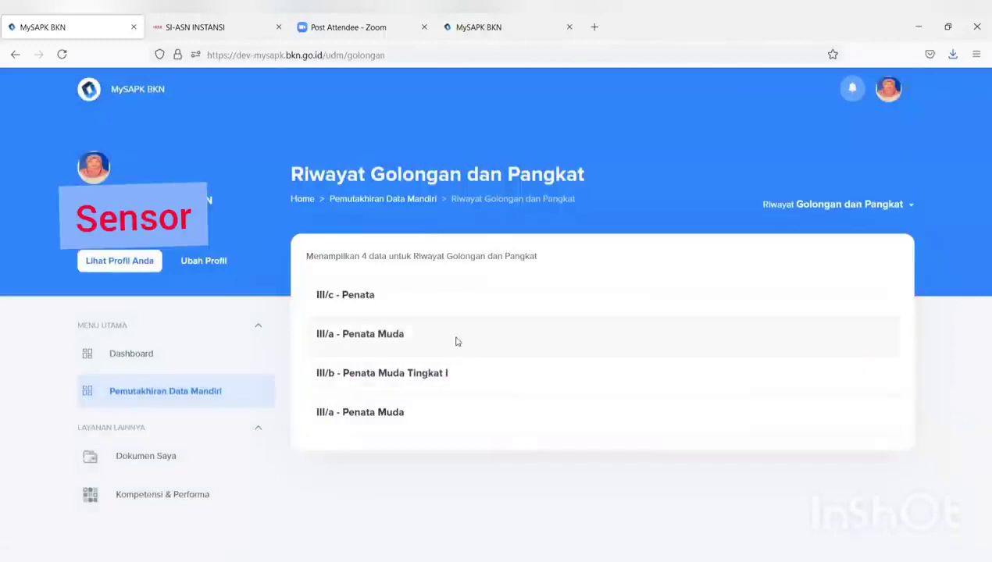
{"action": "left_click", "coordinate": [456, 342]}
{"action": "left_click", "coordinate": [504, 397]}
{"action": "left_click", "coordinate": [492, 375]}
{"action": "left_click", "coordinate": [494, 400]}
Go back to the update categories and open Riwayat Pendidikan with its five education records
{"action": "left_click", "coordinate": [393, 200]}
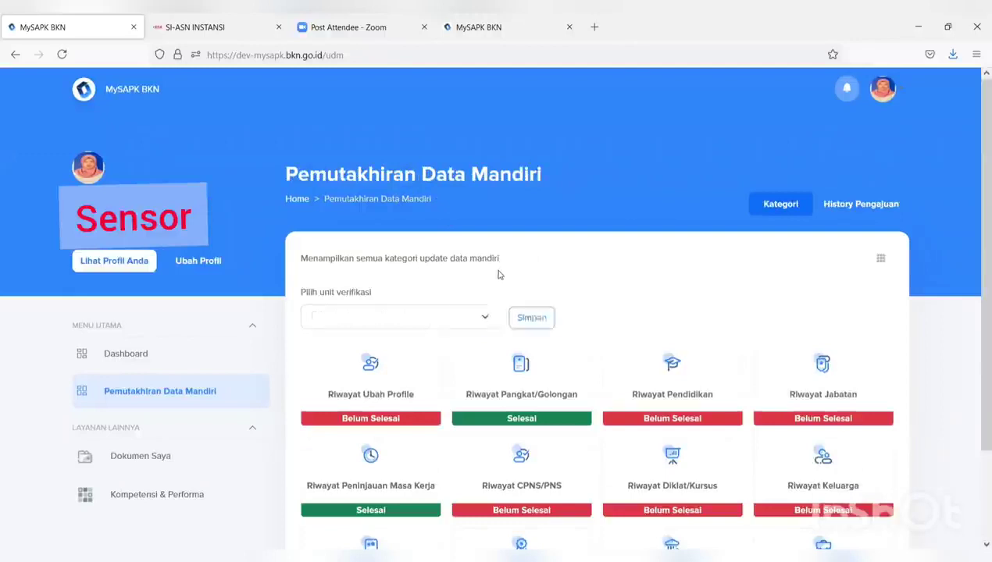
{"action": "scroll", "coordinate": [642, 289], "scroll_direction": "down", "scroll_amount": 2}
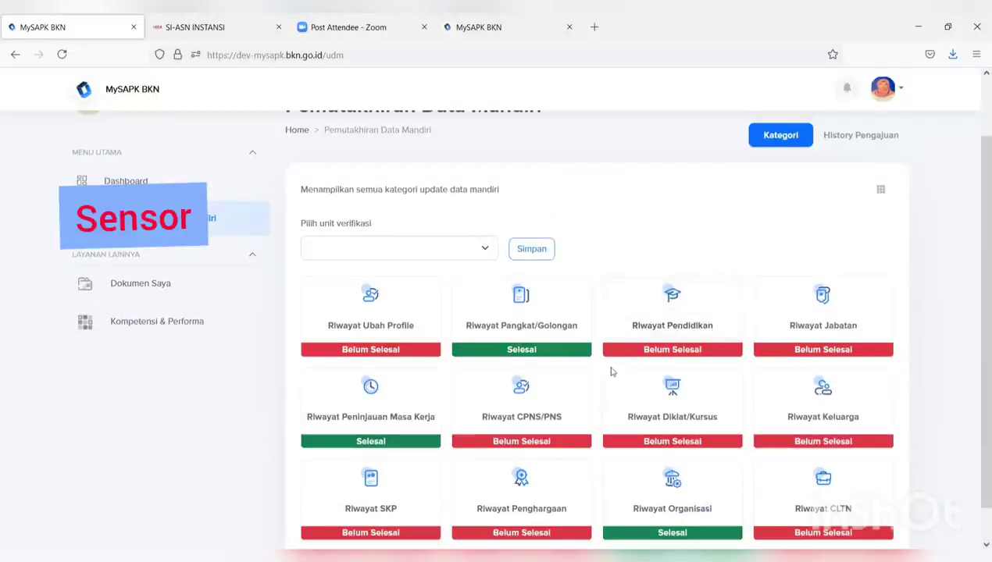
{"action": "scroll", "coordinate": [609, 375], "scroll_direction": "down", "scroll_amount": 1}
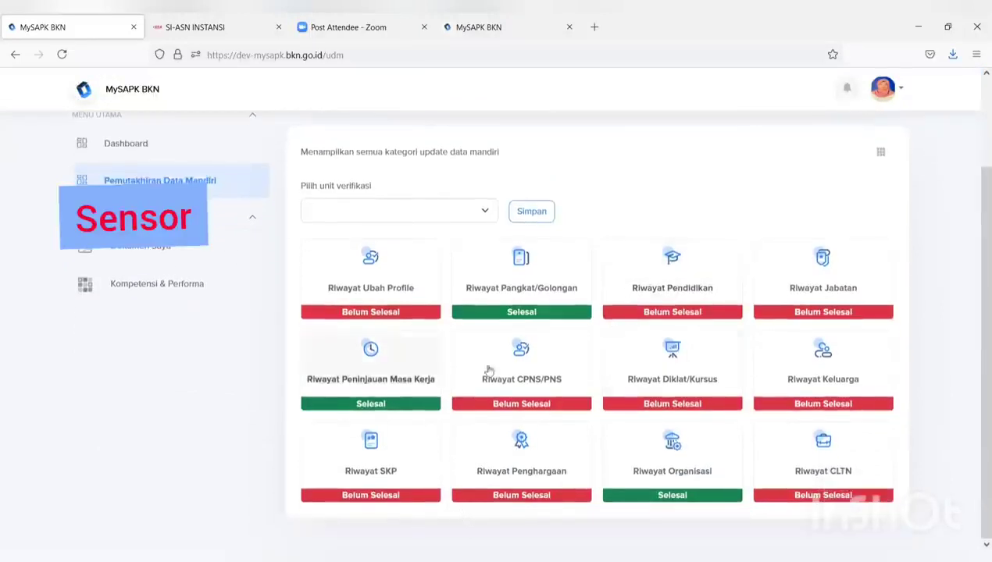
{"action": "left_click", "coordinate": [668, 294]}
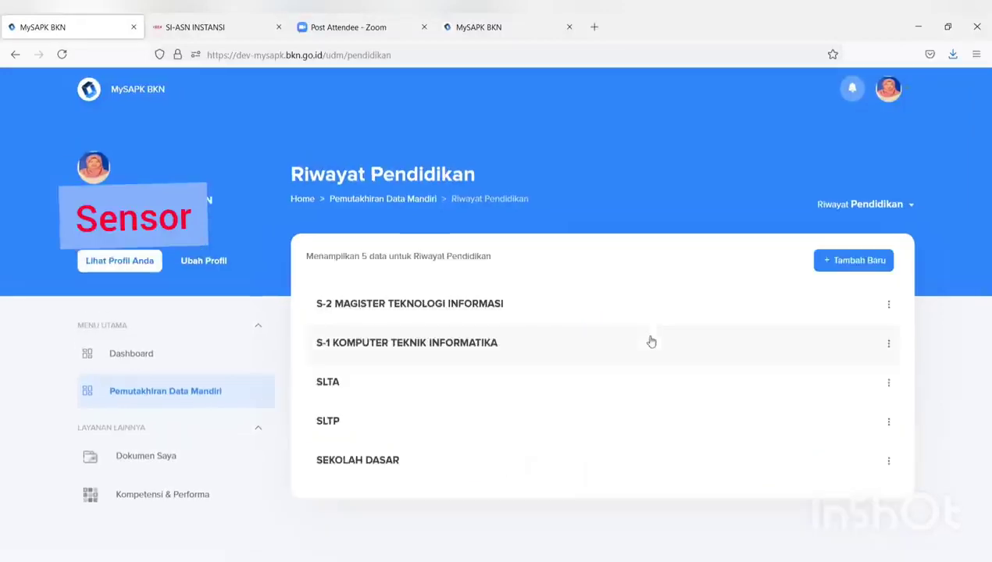
Start a new education record: level S-3/Doktor, education S-3/DOKTOR, school UNIVERSITAS INDONESIA
{"action": "left_click", "coordinate": [836, 264]}
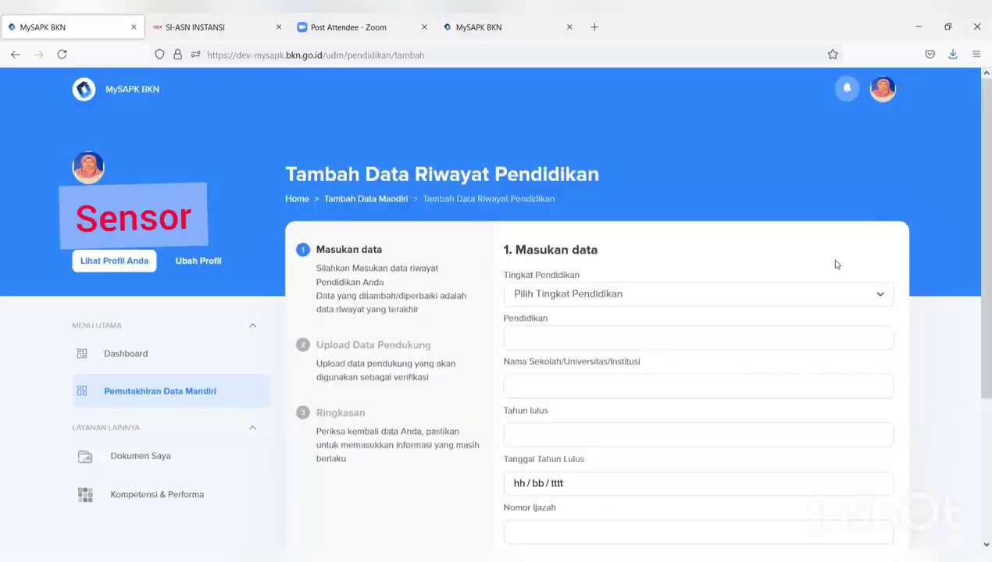
{"action": "left_click", "coordinate": [810, 292]}
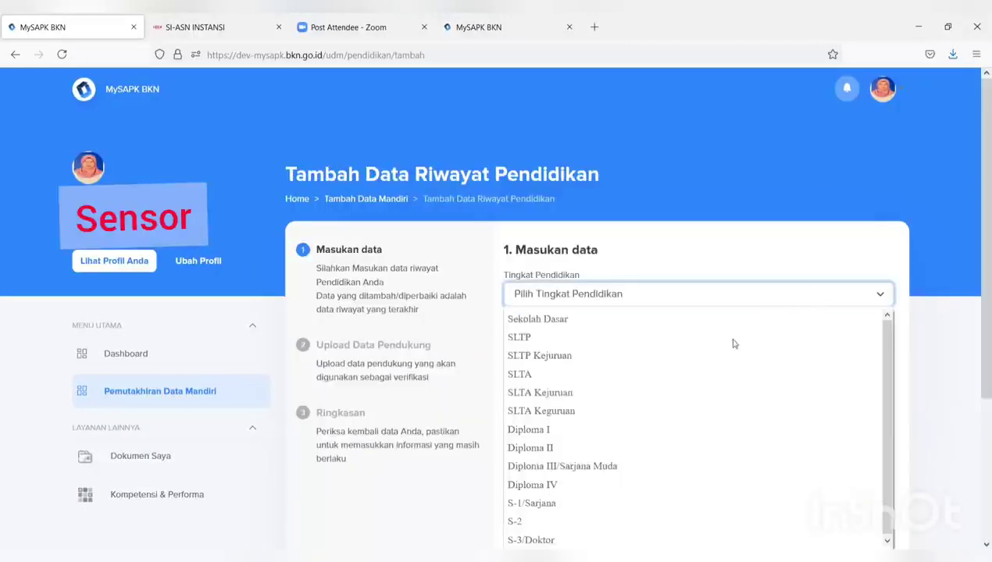
{"action": "left_click", "coordinate": [626, 532]}
{"action": "left_click", "coordinate": [554, 339]}
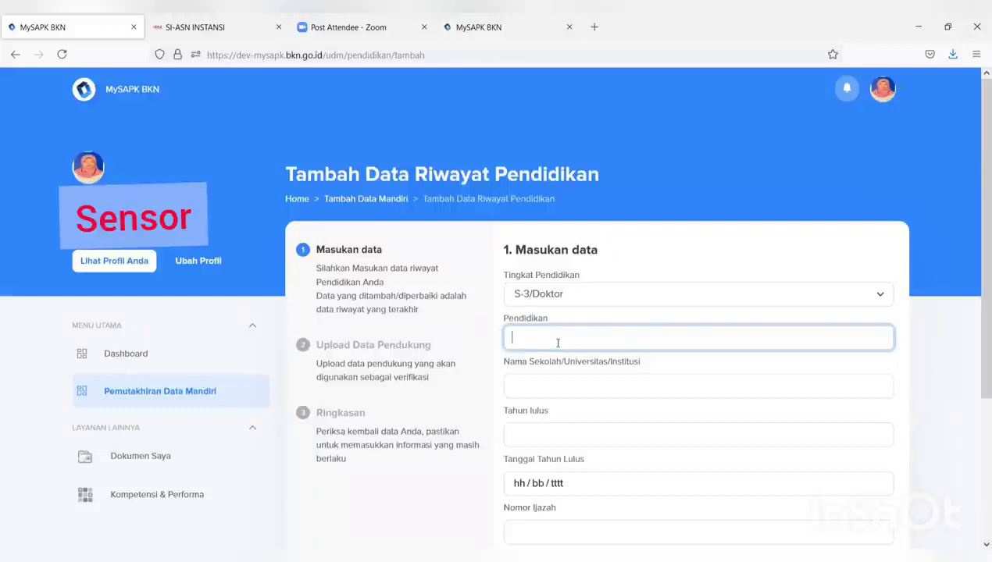
{"action": "type", "text": "dok"}
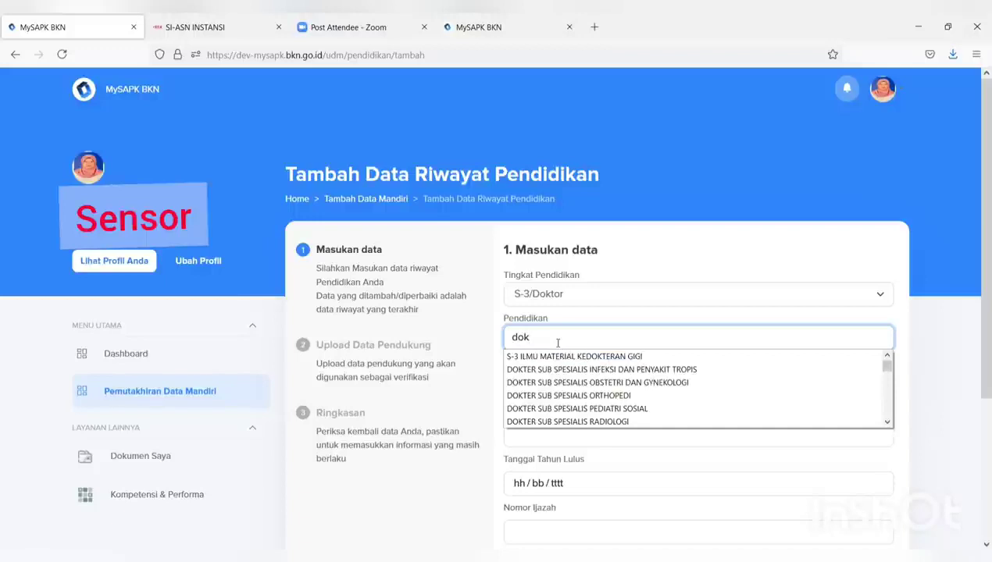
{"action": "type", "text": "to"}
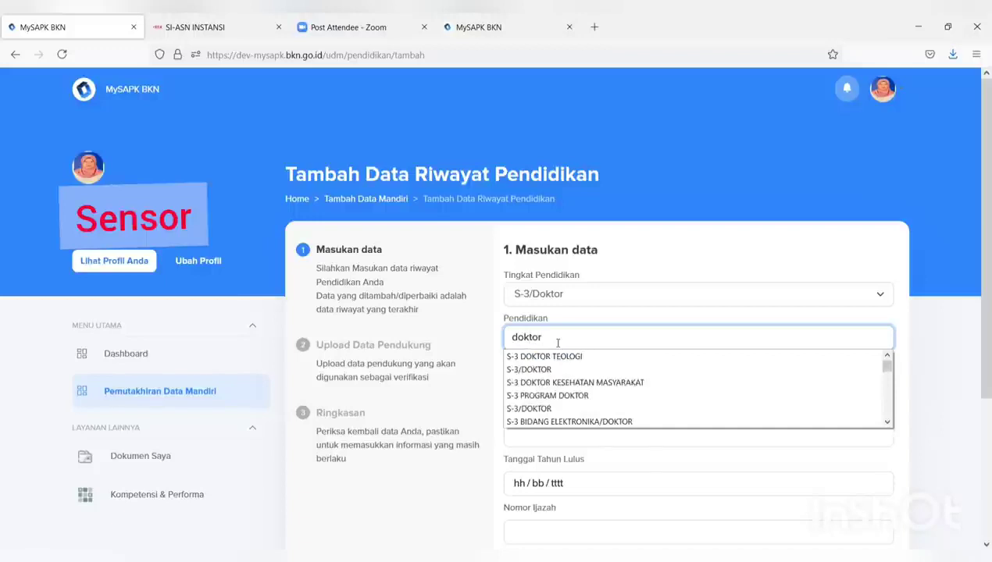
{"action": "type", "text": "r"}
{"action": "left_click", "coordinate": [531, 370]}
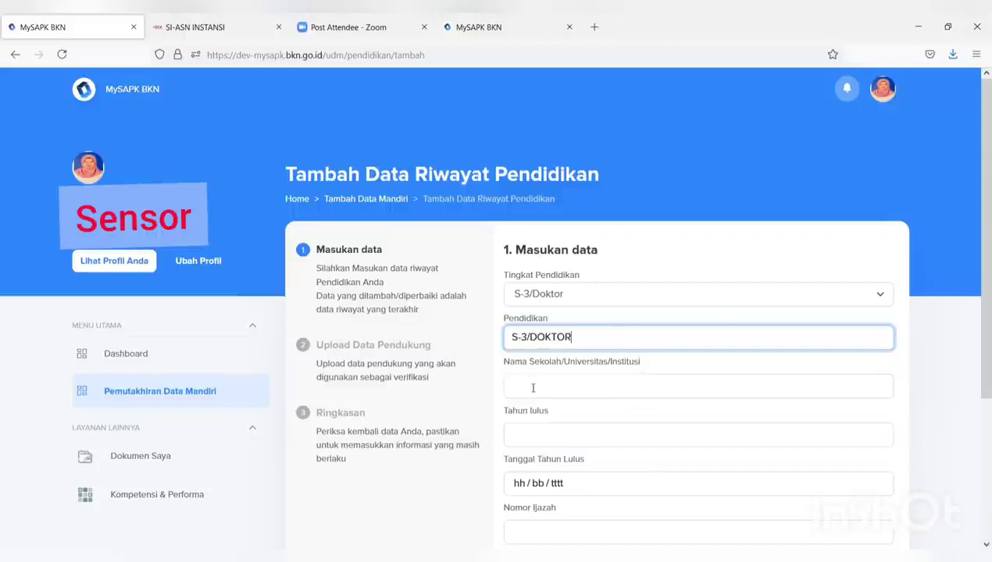
{"action": "left_click", "coordinate": [533, 388]}
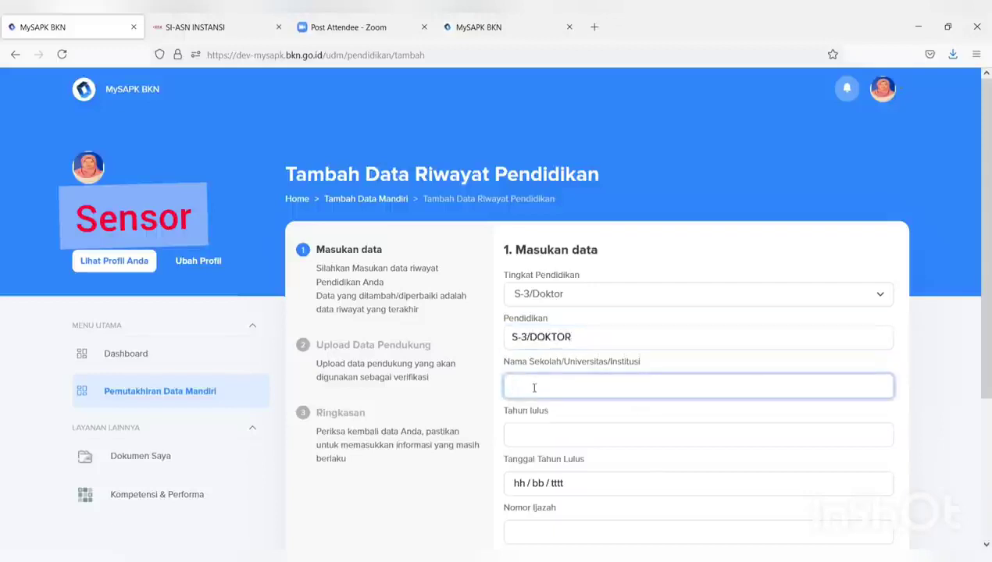
{"action": "type", "text": "UNI"}
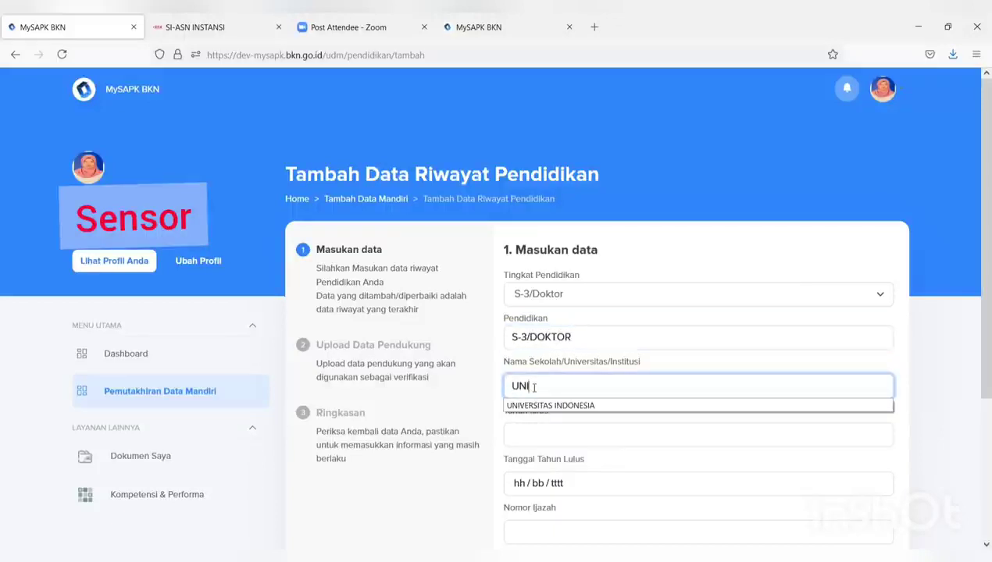
{"action": "left_click", "coordinate": [537, 408]}
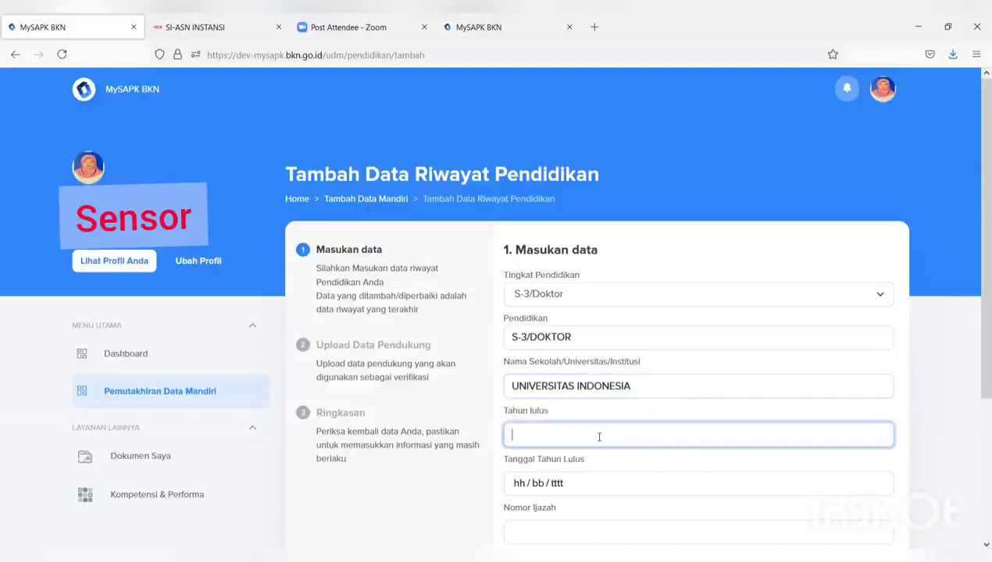
Enter graduation year 2021, date 11 July 2021, diploma number kk and front title DR, then continue
{"action": "type", "text": "20"}
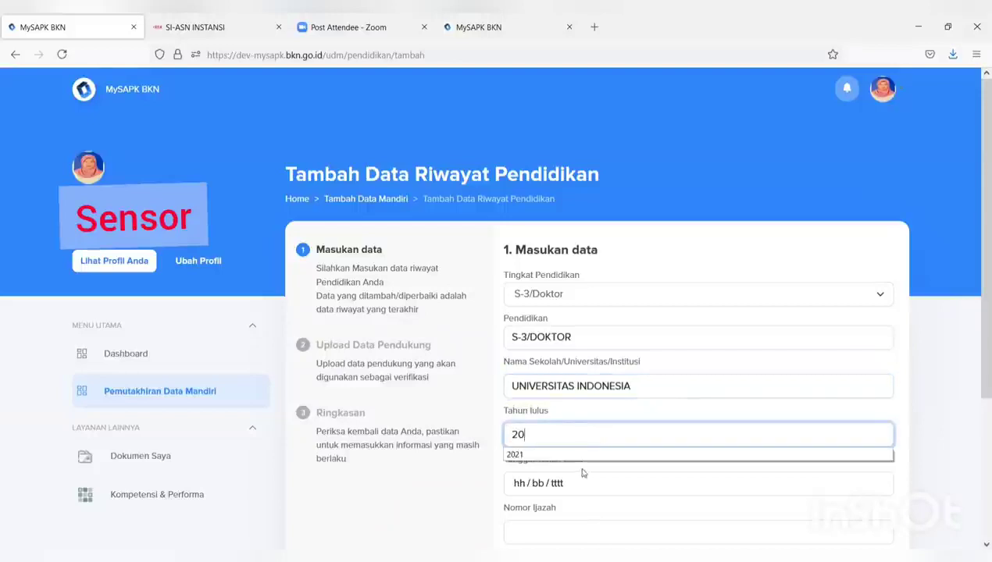
{"action": "left_click", "coordinate": [592, 454]}
{"action": "left_click", "coordinate": [571, 488]}
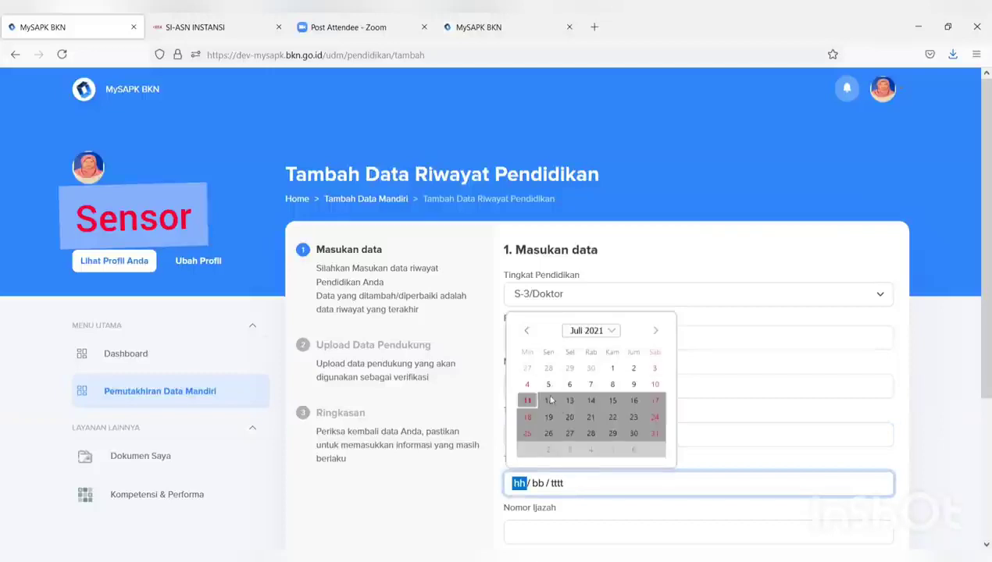
{"action": "left_click", "coordinate": [527, 403]}
{"action": "scroll", "coordinate": [558, 372], "scroll_direction": "down", "scroll_amount": 3}
{"action": "left_click", "coordinate": [557, 332]}
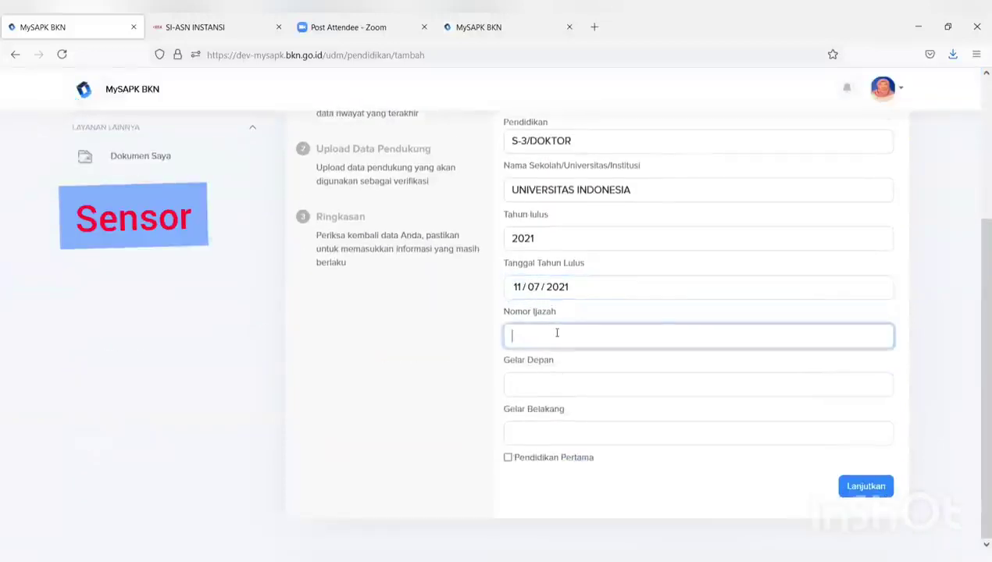
{"action": "type", "text": "kk"}
{"action": "left_click", "coordinate": [549, 390]}
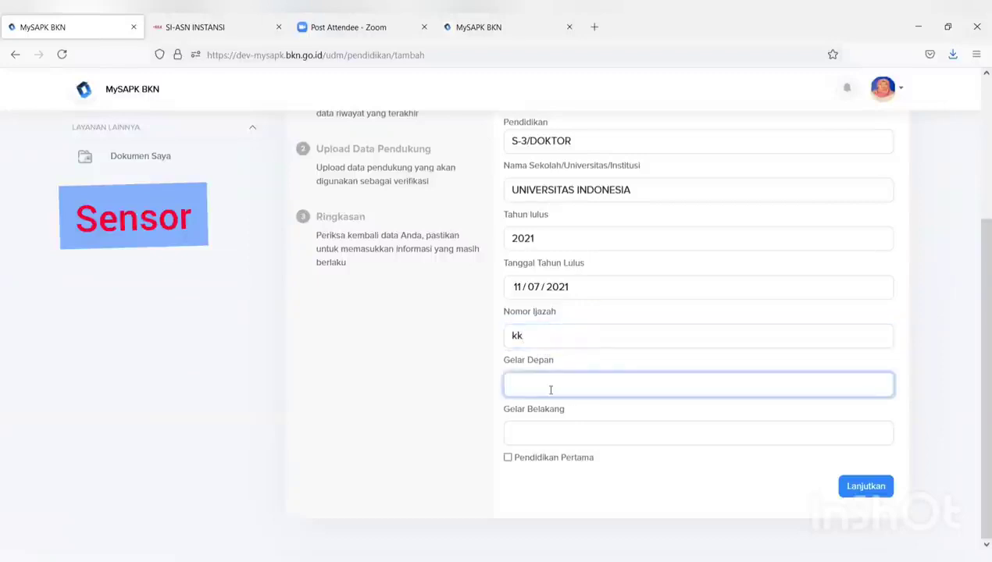
{"action": "left_click", "coordinate": [536, 435]}
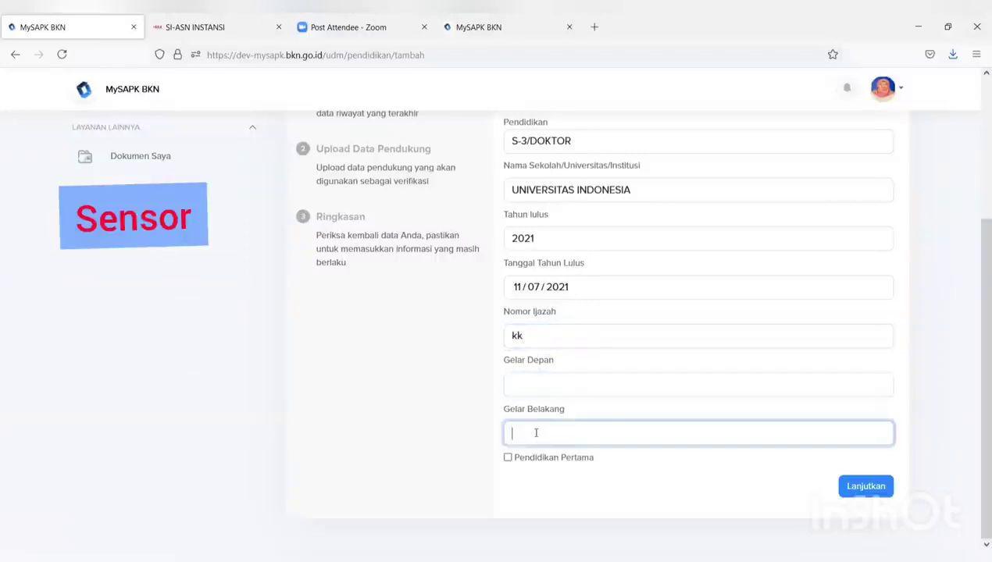
{"action": "left_click", "coordinate": [528, 383]}
{"action": "type", "text": "DR"}
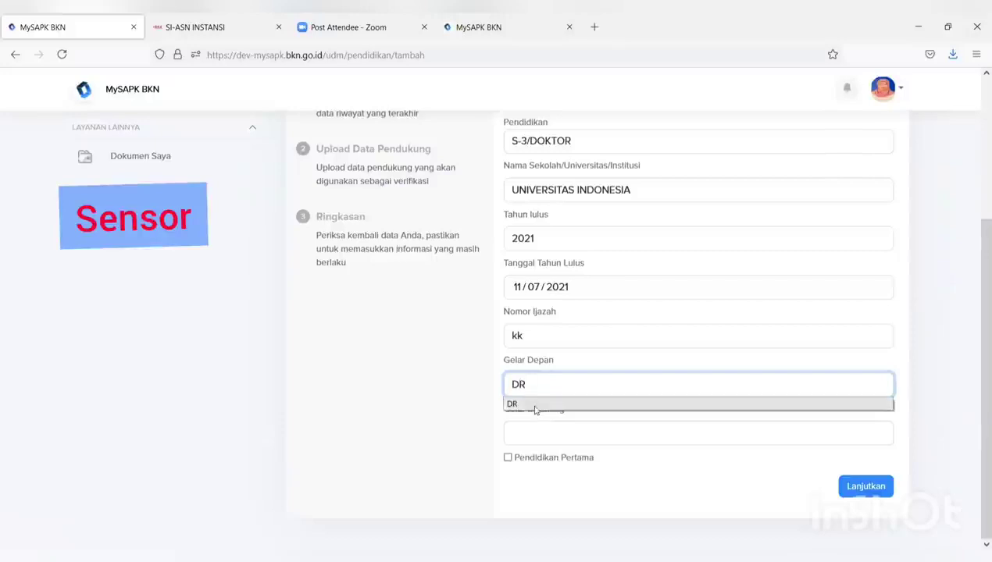
{"action": "left_click", "coordinate": [536, 406]}
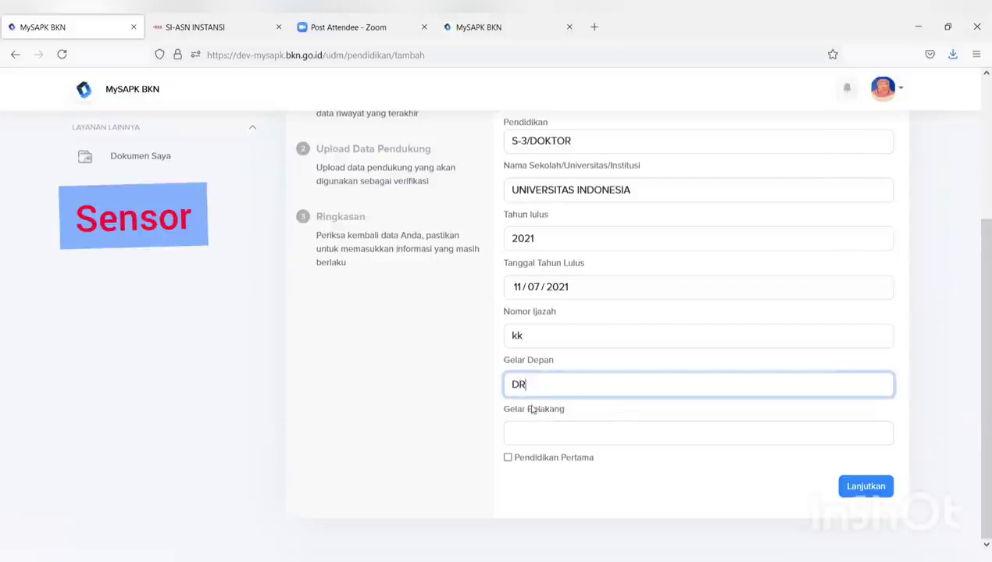
{"action": "left_click", "coordinate": [862, 492]}
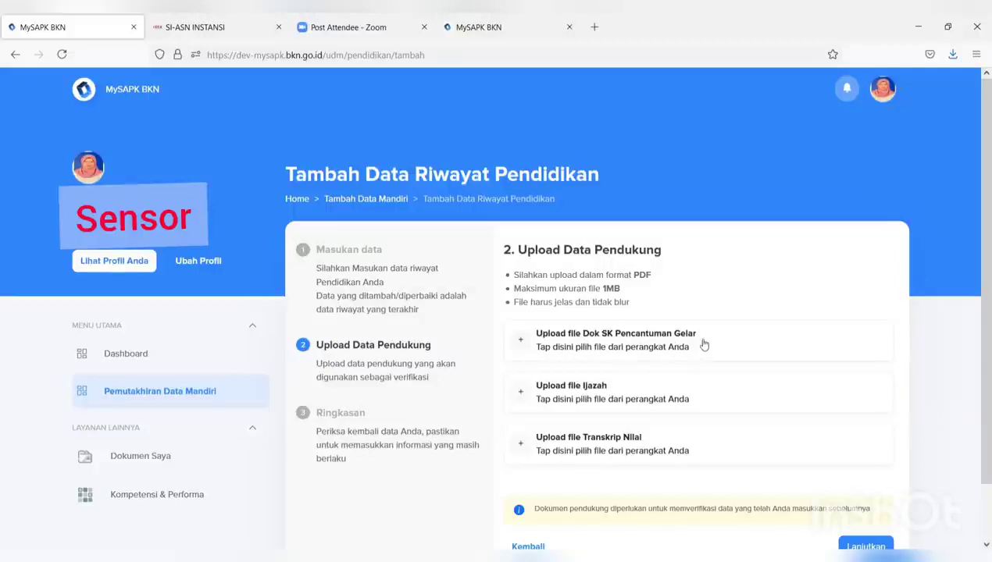
Upload PDFs for the title decree, diploma and transcript, then continue to the summary
{"action": "left_click", "coordinate": [655, 352]}
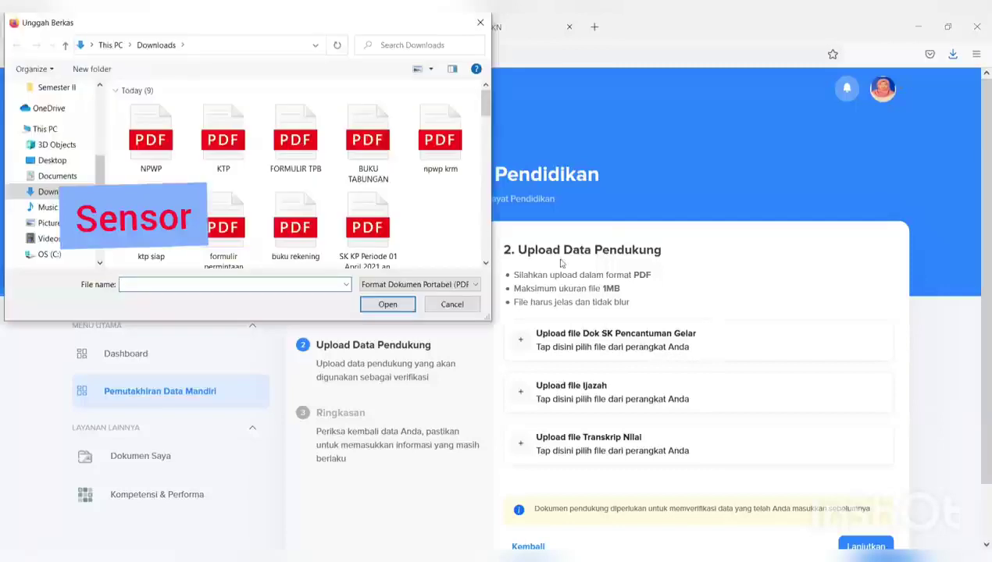
{"action": "left_click", "coordinate": [287, 160]}
{"action": "left_click", "coordinate": [389, 305]}
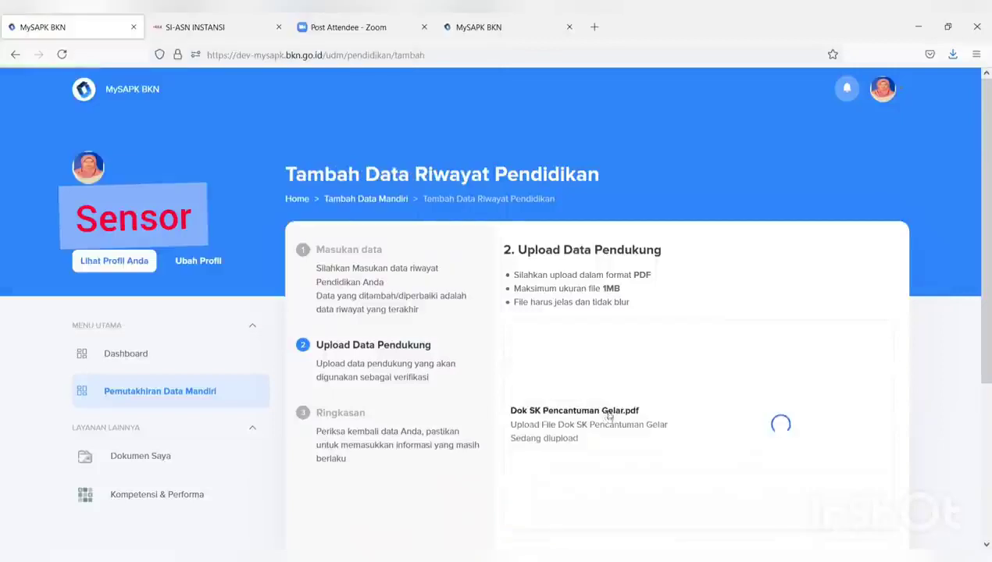
{"action": "scroll", "coordinate": [577, 332], "scroll_direction": "down", "scroll_amount": 1}
{"action": "left_click", "coordinate": [574, 324]}
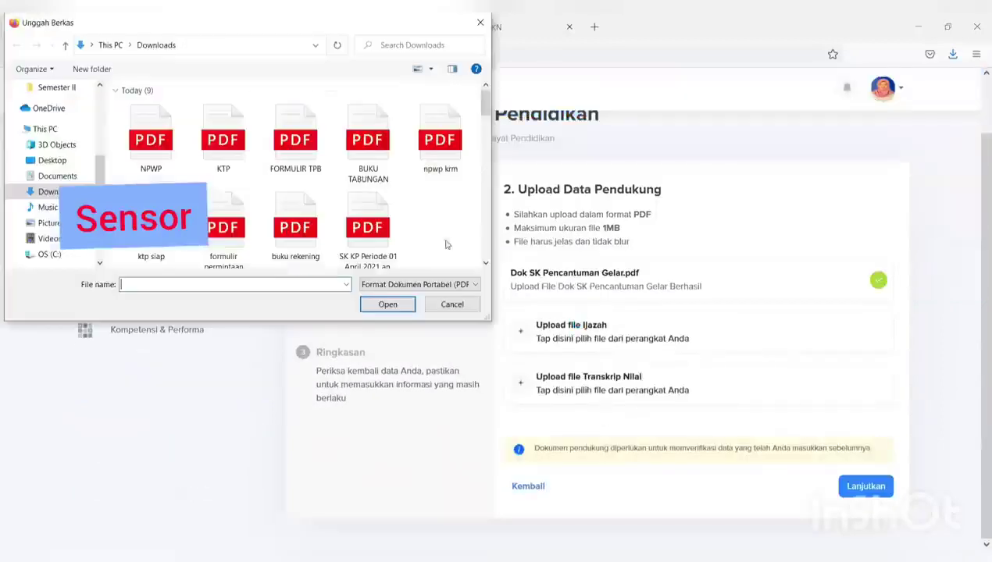
{"action": "left_click", "coordinate": [293, 148]}
{"action": "left_click", "coordinate": [398, 305]}
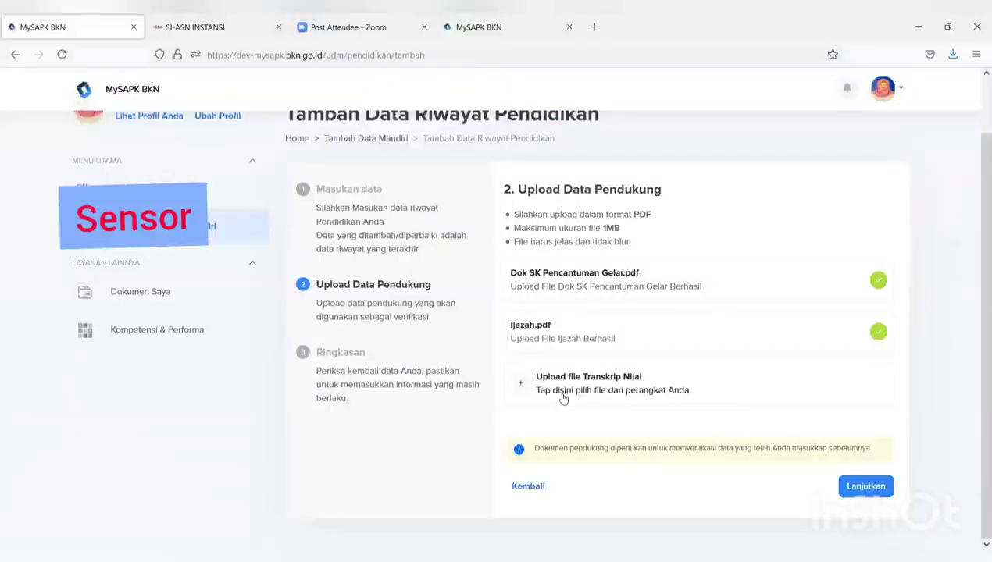
{"action": "left_click", "coordinate": [578, 379]}
{"action": "left_click", "coordinate": [291, 149]}
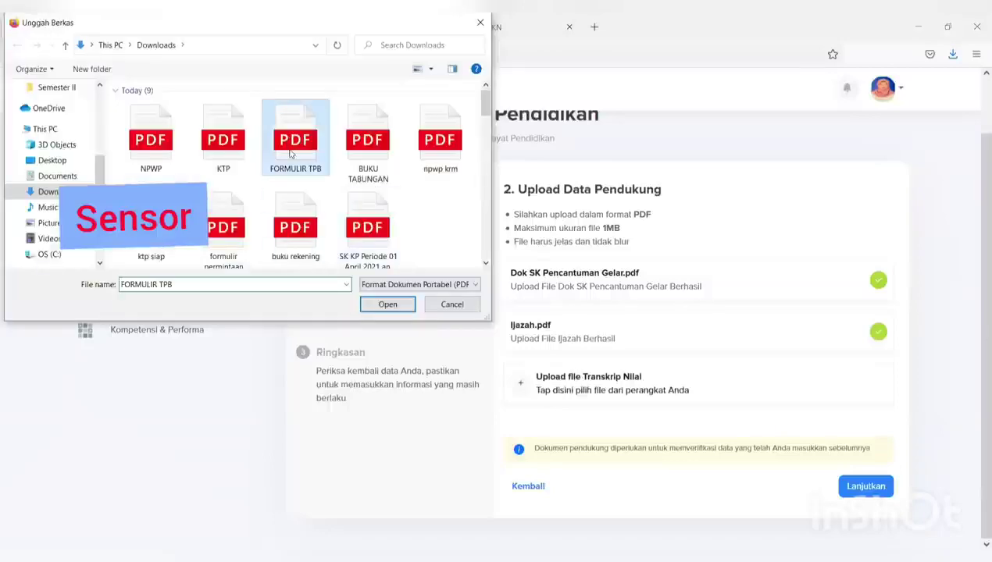
{"action": "left_click", "coordinate": [385, 302]}
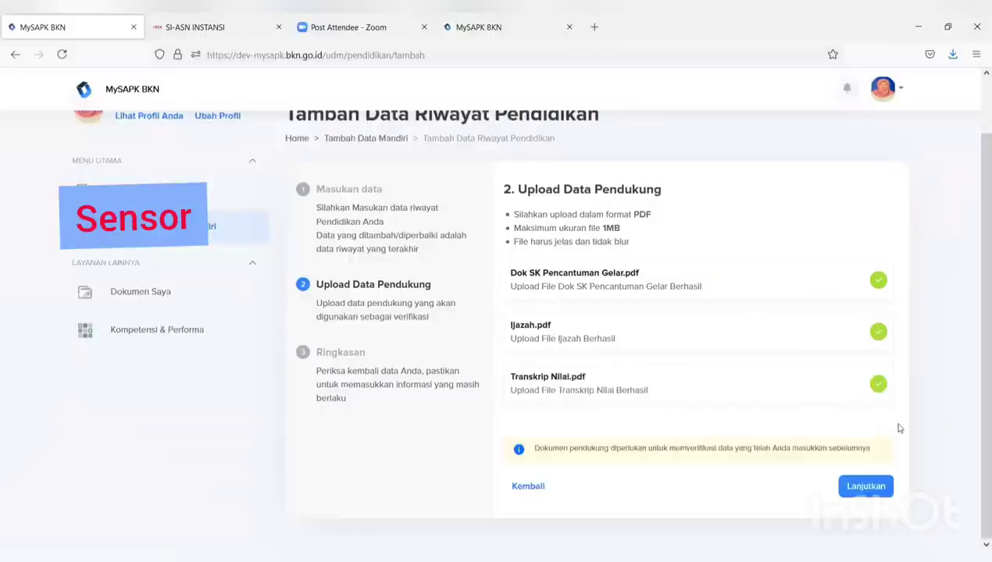
{"action": "left_click", "coordinate": [860, 496]}
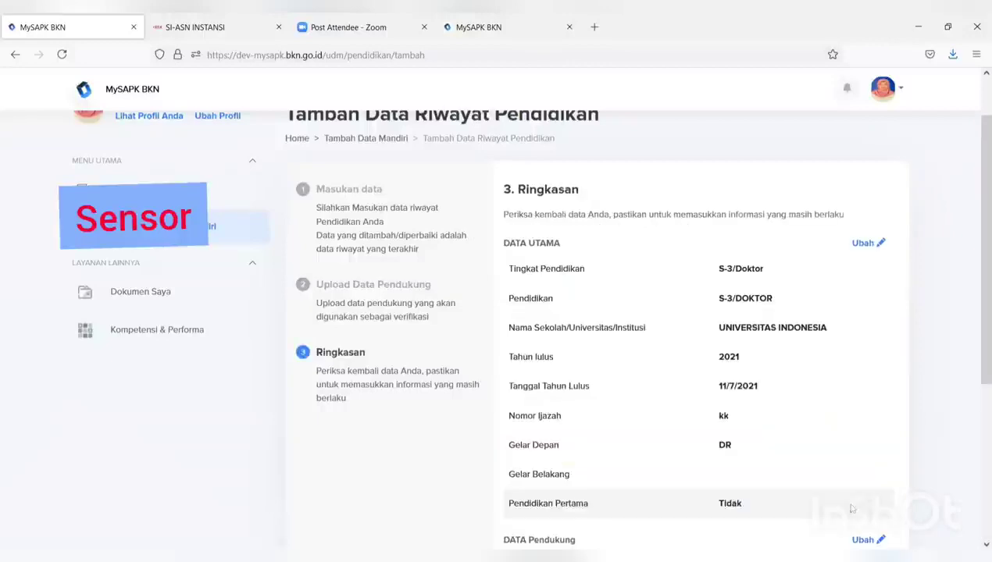
Tick the data-correctness declaration, submit the S-3/Doktor record with Kirim, and acknowledge success
{"action": "scroll", "coordinate": [843, 472], "scroll_direction": "down", "scroll_amount": 3}
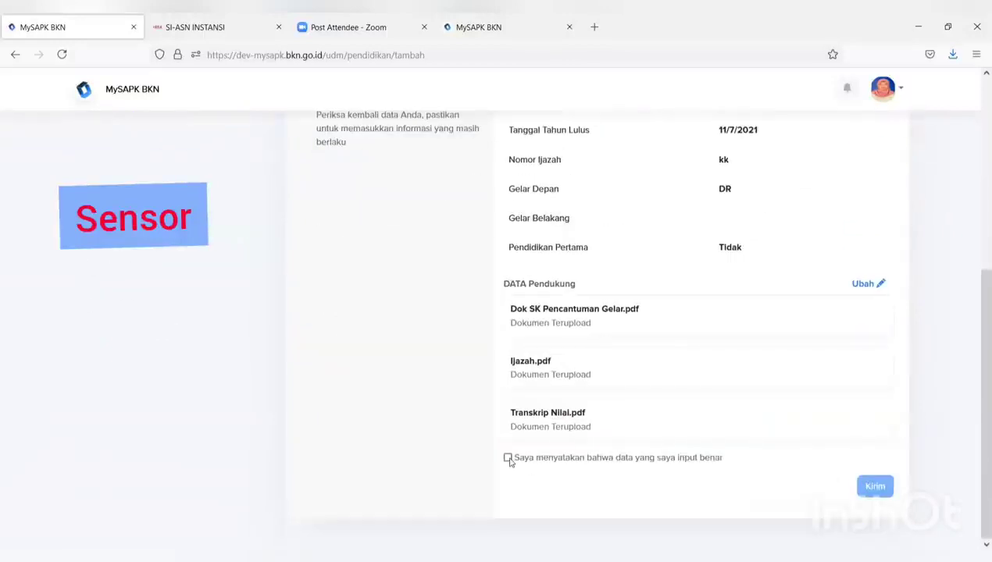
{"action": "scroll", "coordinate": [508, 457], "scroll_direction": "up", "scroll_amount": 5}
{"action": "scroll", "coordinate": [519, 442], "scroll_direction": "down", "scroll_amount": 3}
{"action": "scroll", "coordinate": [520, 442], "scroll_direction": "down", "scroll_amount": 2}
{"action": "left_click", "coordinate": [508, 458]}
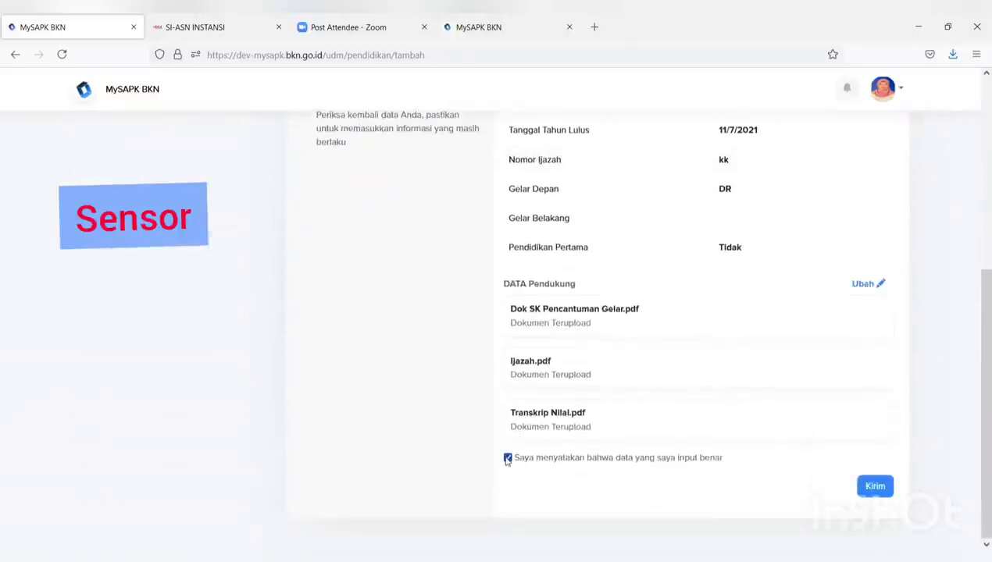
{"action": "left_click", "coordinate": [874, 488]}
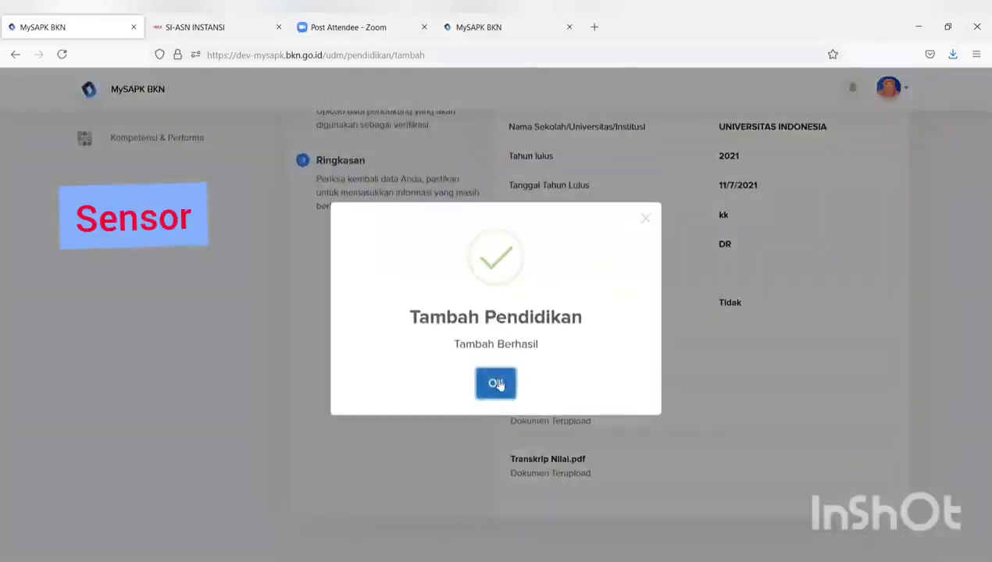
{"action": "left_click", "coordinate": [496, 381]}
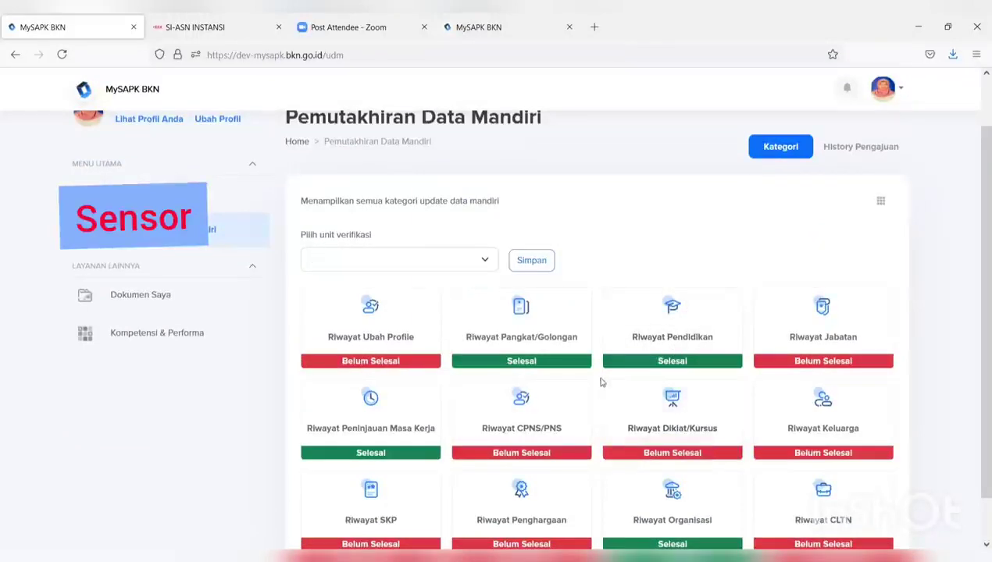
Open Riwayat Jabatan and start a new position history entry
{"action": "left_click", "coordinate": [825, 351]}
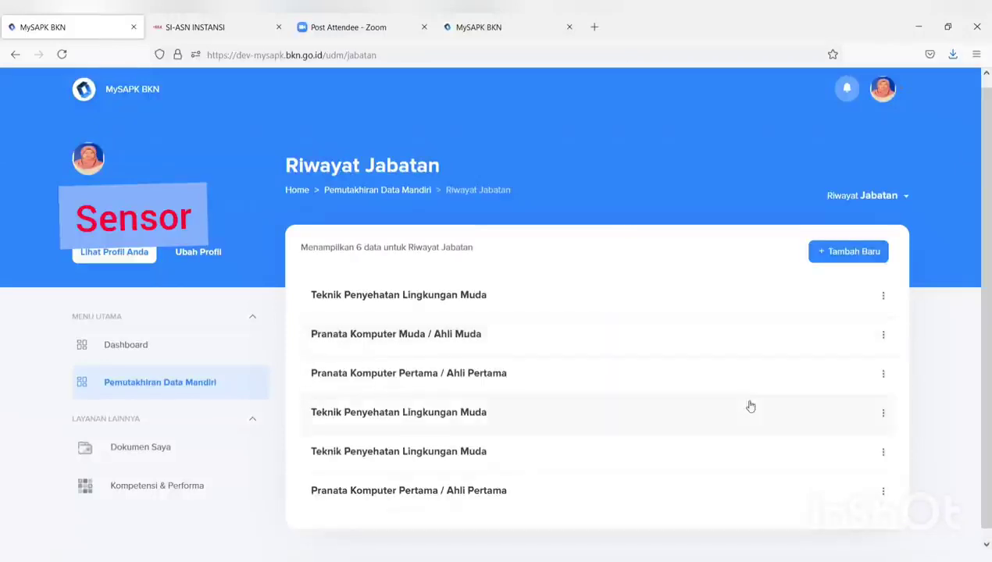
{"action": "left_click", "coordinate": [856, 253]}
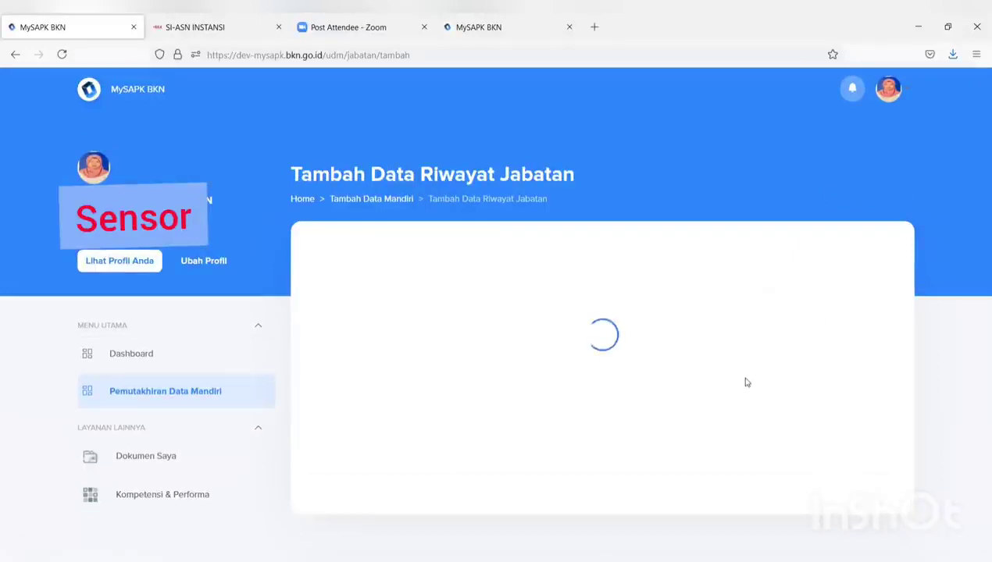
{"action": "scroll", "coordinate": [629, 358], "scroll_direction": "down", "scroll_amount": 2}
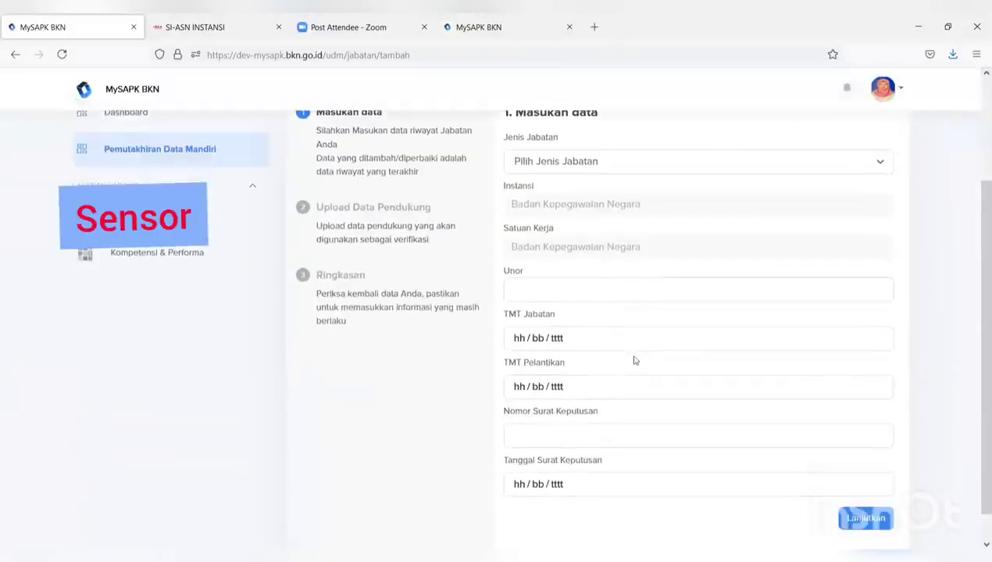
{"action": "scroll", "coordinate": [616, 191], "scroll_direction": "up", "scroll_amount": 1}
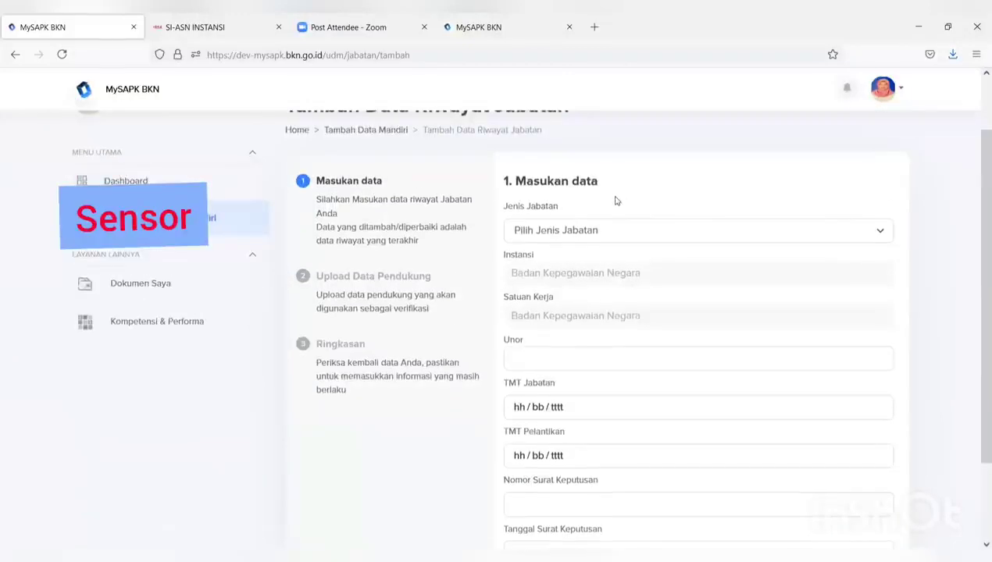
{"action": "scroll", "coordinate": [616, 193], "scroll_direction": "down", "scroll_amount": 1}
Set the position type to Jabatan Struktural and the work unit to Bagian Mutasi
{"action": "left_click", "coordinate": [618, 170]}
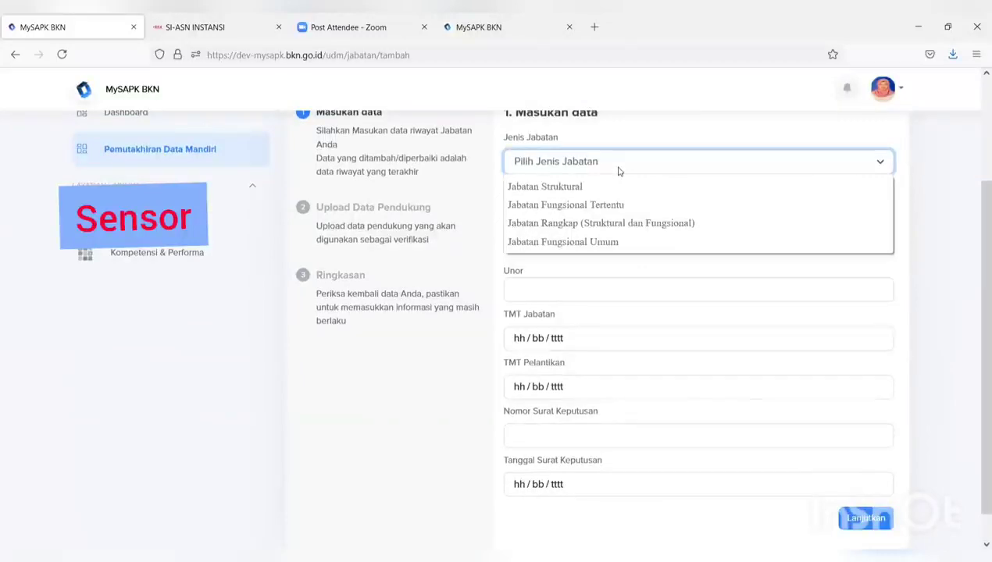
{"action": "left_click", "coordinate": [591, 188]}
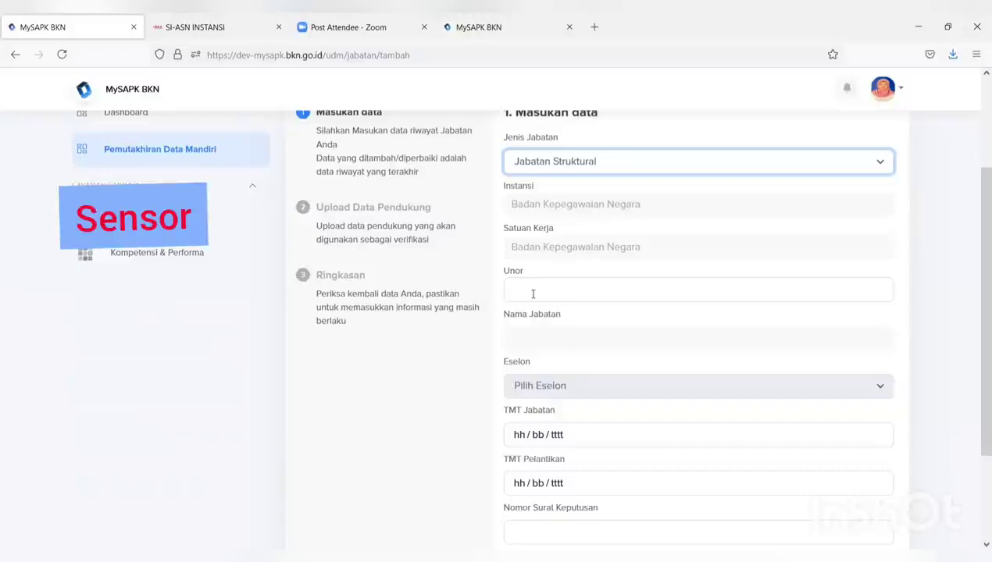
{"action": "left_click", "coordinate": [533, 293]}
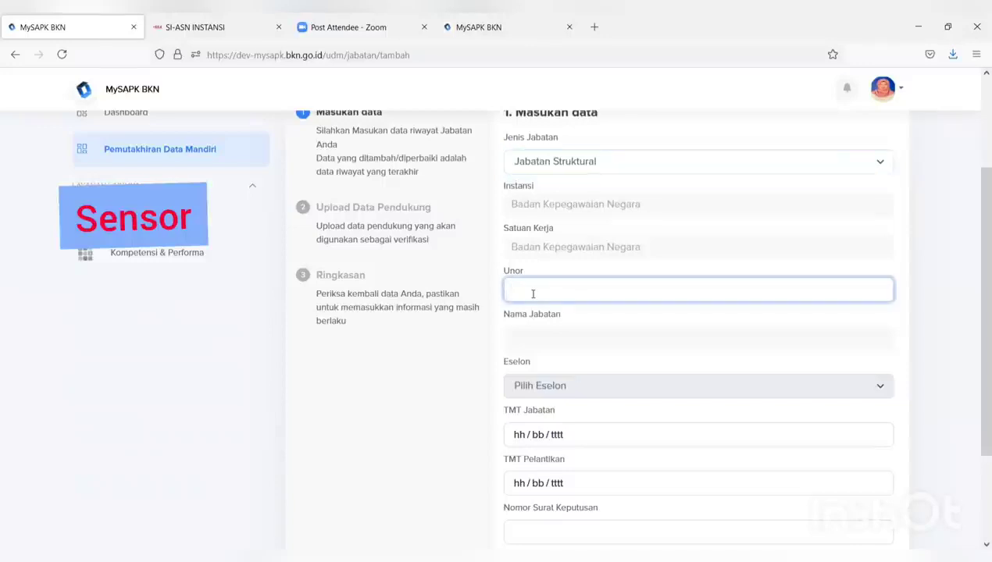
{"action": "type", "text": "bagian m"}
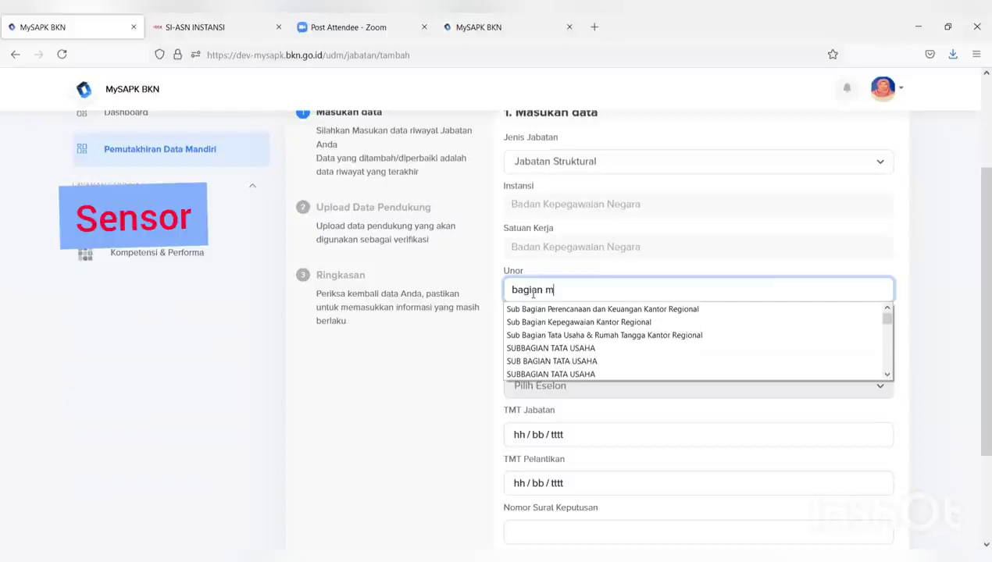
{"action": "type", "text": "u"}
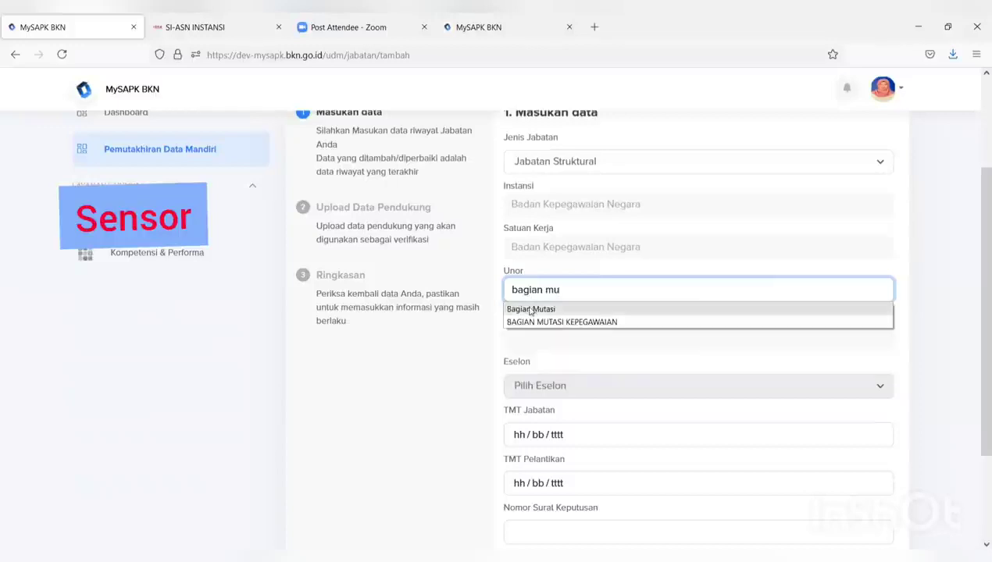
{"action": "left_click", "coordinate": [531, 309]}
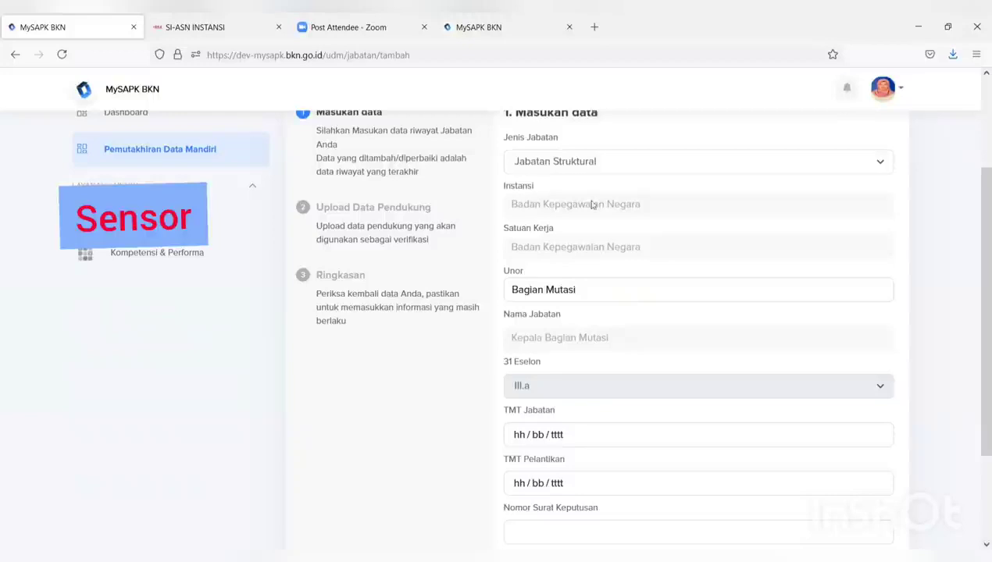
{"action": "scroll", "coordinate": [584, 184], "scroll_direction": "down", "scroll_amount": 3}
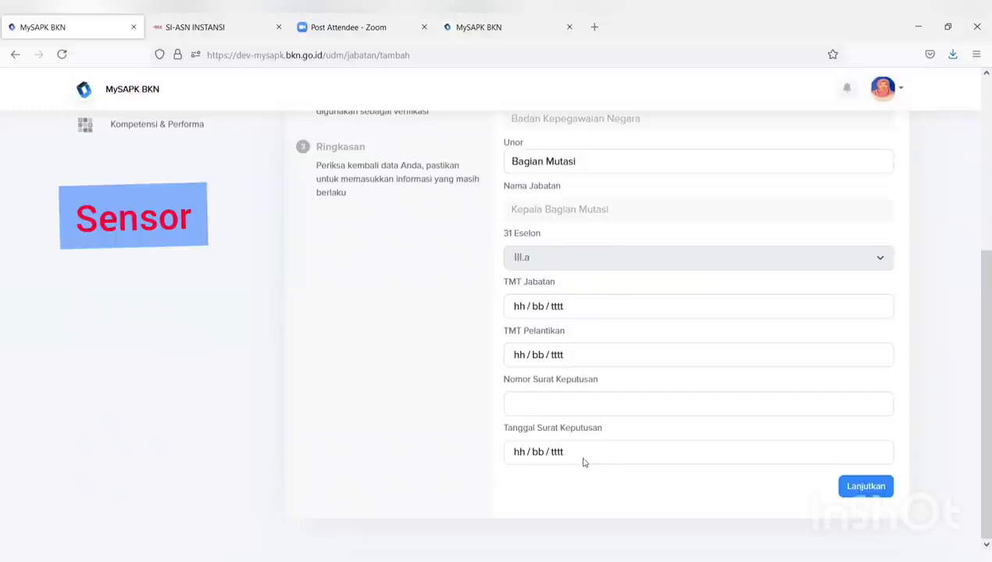
{"action": "scroll", "coordinate": [583, 462], "scroll_direction": "up", "scroll_amount": 6}
Switch the position type to Jabatan Fungsional Tertentu with unit DIREKTORAT KINERJA APARATUR SIPIL NEGARA
{"action": "left_click", "coordinate": [569, 302]}
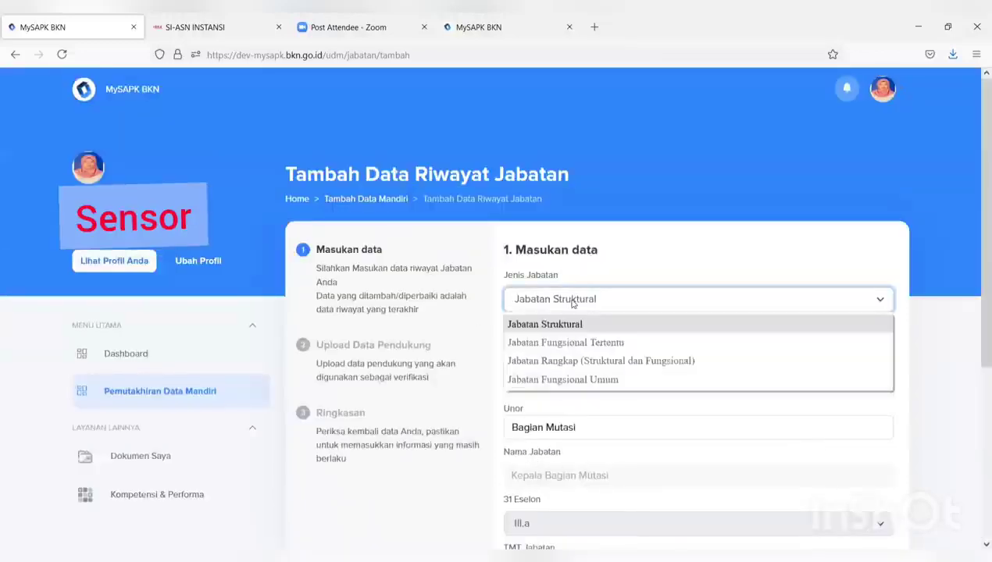
{"action": "left_click", "coordinate": [568, 343]}
{"action": "scroll", "coordinate": [602, 370], "scroll_direction": "down", "scroll_amount": 2}
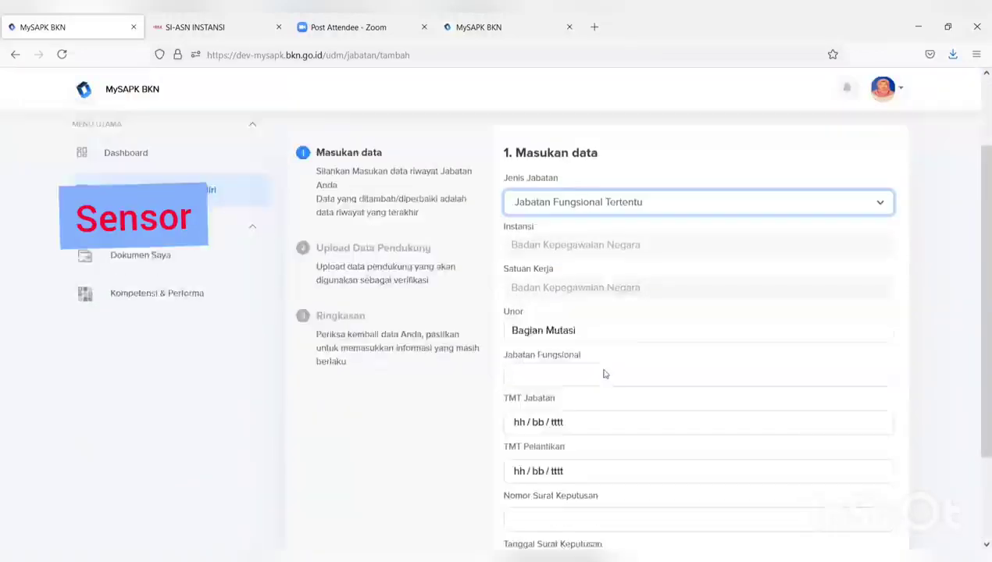
{"action": "scroll", "coordinate": [604, 375], "scroll_direction": "down", "scroll_amount": 1}
{"action": "left_click_drag", "start_coordinate": [593, 290], "coordinate": [463, 293]}
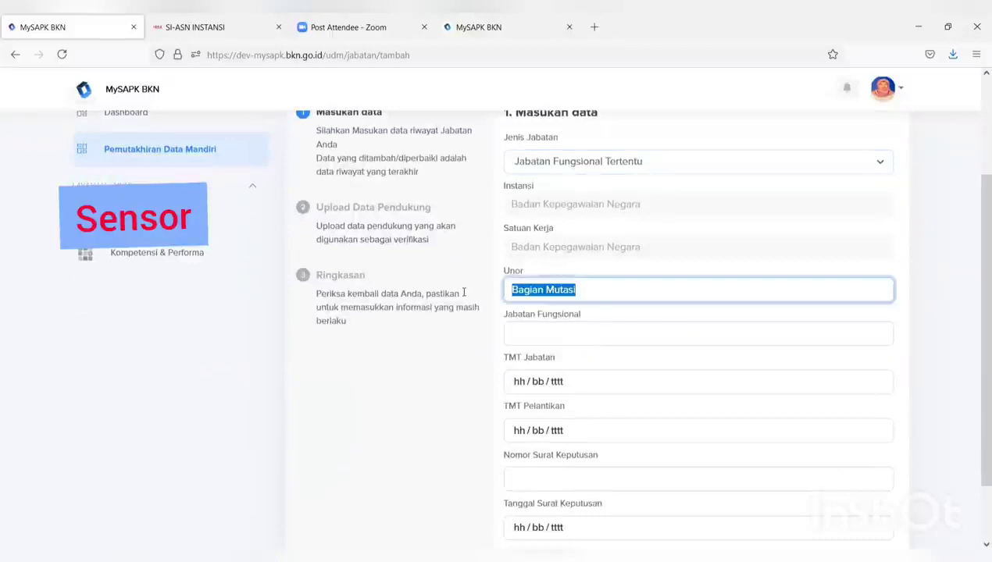
{"action": "type", "text": "direktor"}
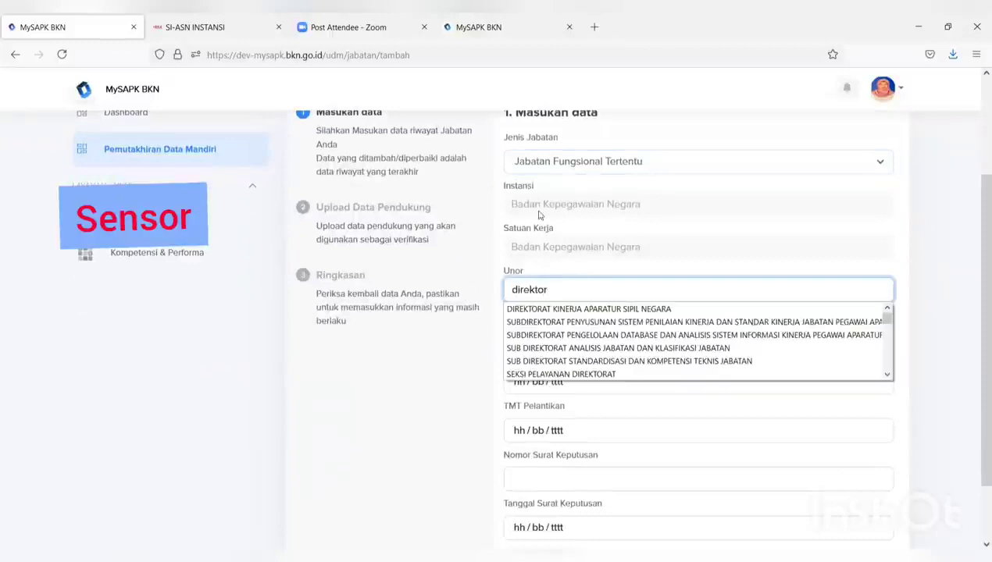
{"action": "scroll", "coordinate": [599, 315], "scroll_direction": "down", "scroll_amount": 1}
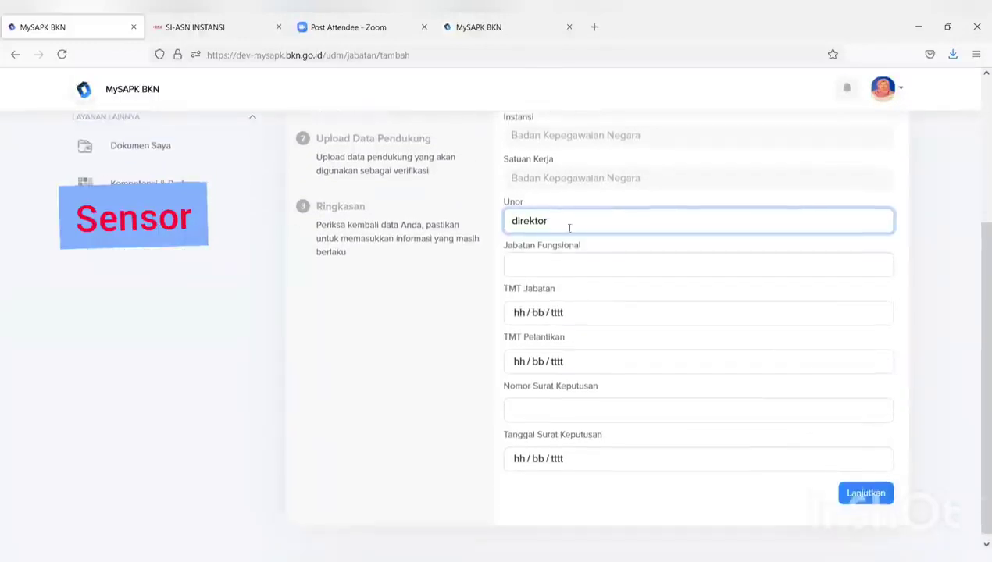
{"action": "type", "text": "ar"}
{"action": "key", "text": "BackSpace"}
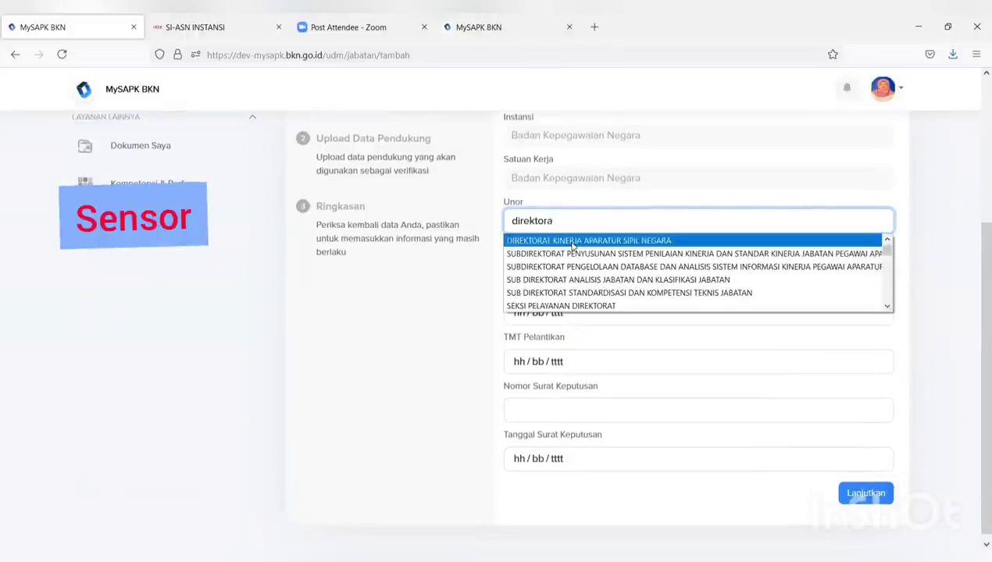
{"action": "left_click", "coordinate": [572, 245]}
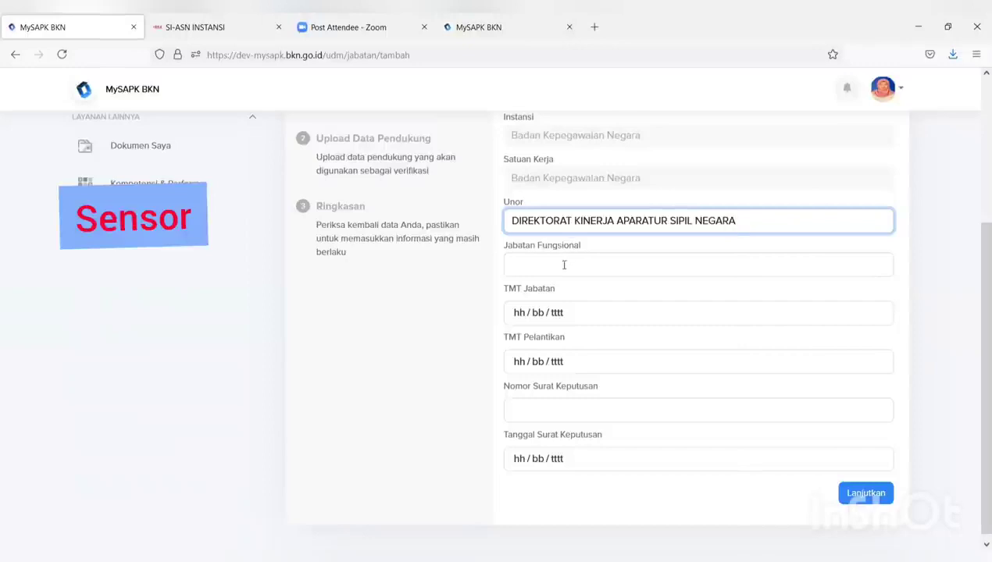
Set the functional position to Pranata Komputer Muda / Ahli Muda
{"action": "left_click", "coordinate": [561, 269]}
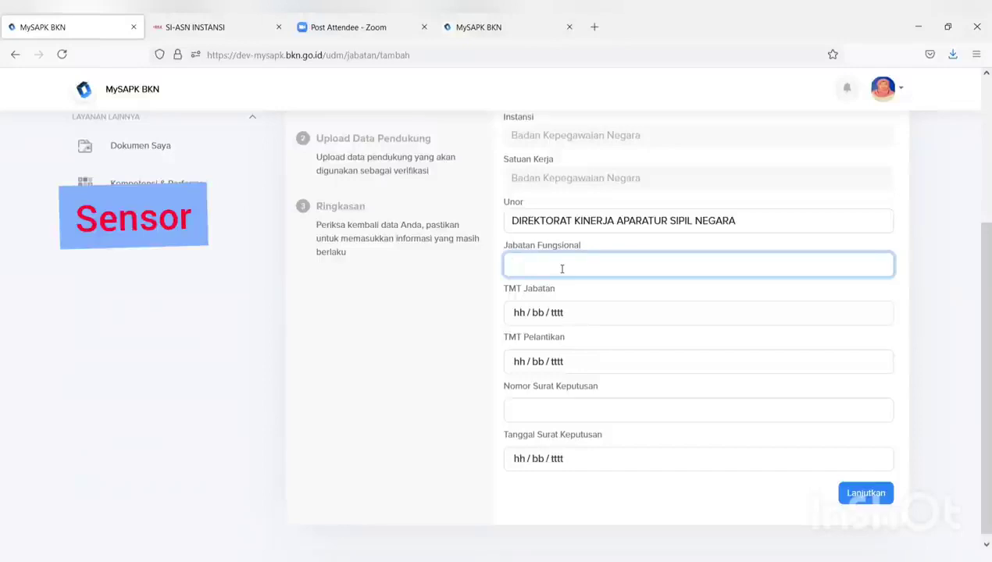
{"action": "type", "text": "k"}
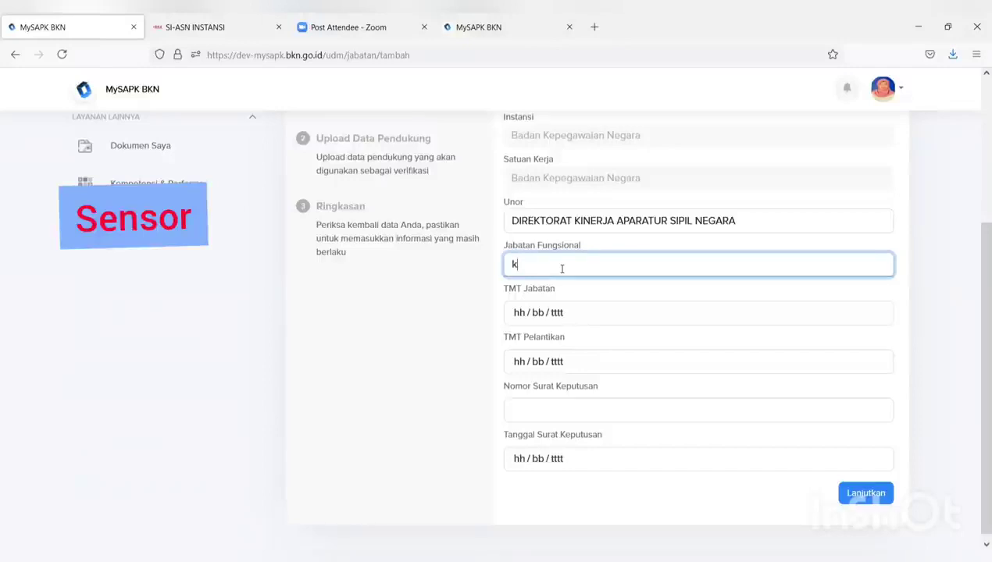
{"action": "type", "text": "epe"}
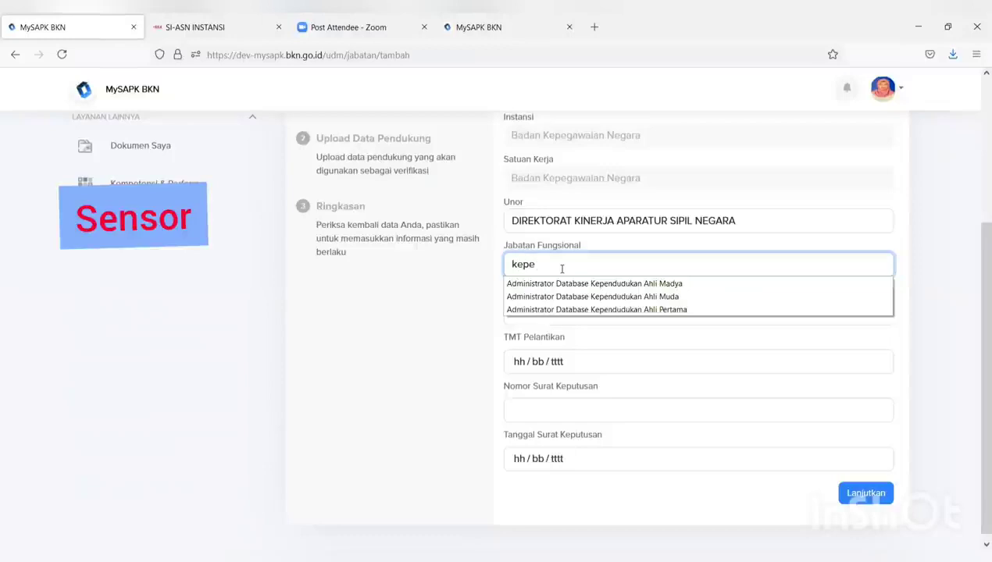
{"action": "type", "text": "g"}
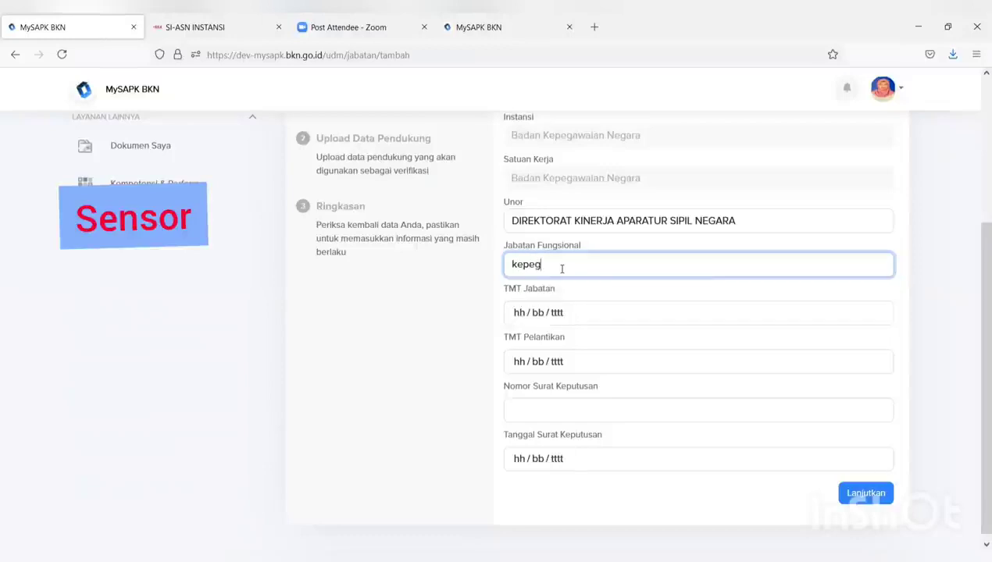
{"action": "key", "text": "BackSpace"}
{"action": "key", "text": "BackSpace"}
{"action": "key", "text": "BackSpace"}
{"action": "key", "text": "BackSpace"}
{"action": "key", "text": "BackSpace"}
{"action": "type", "text": "P"}
{"action": "key", "text": "BackSpace"}
{"action": "key", "text": "BackSpace"}
{"action": "key", "text": "BackSpace"}
{"action": "key", "text": "BackSpace"}
{"action": "key", "text": "BackSpace"}
{"action": "type", "text": "kompute"}
{"action": "key", "text": "BackSpace"}
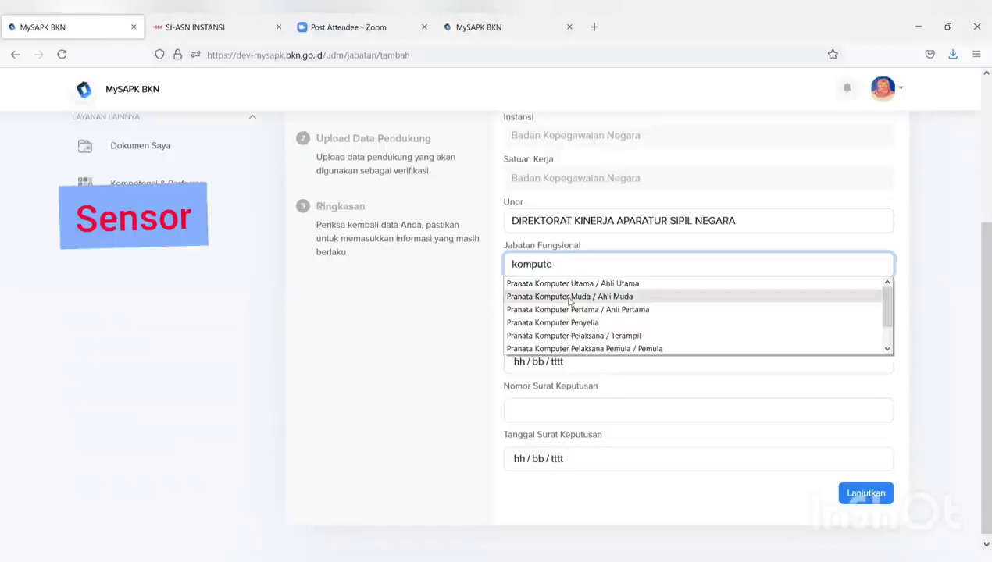
{"action": "left_click", "coordinate": [570, 299]}
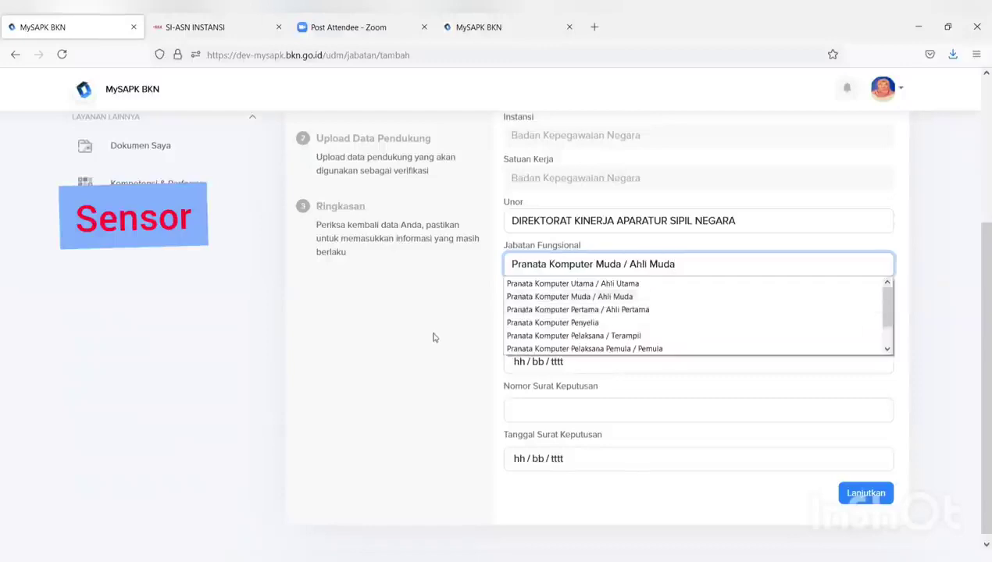
{"action": "left_click", "coordinate": [376, 357]}
Set TMT Jabatan and TMT Pelantikan to 5 July 2021, decree number 99 dated 05/07/2021, then continue
{"action": "left_click", "coordinate": [611, 316]}
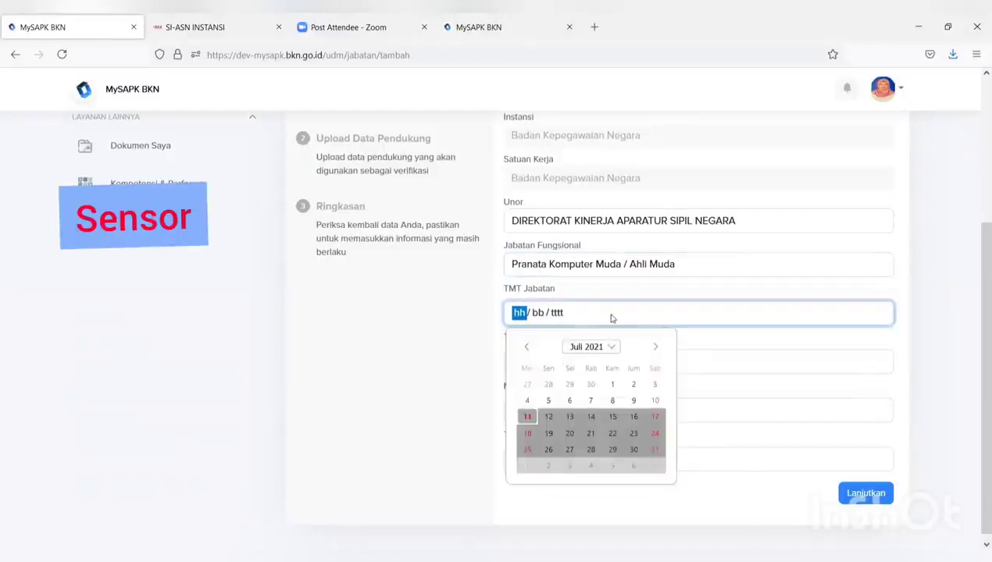
{"action": "left_click", "coordinate": [548, 400]}
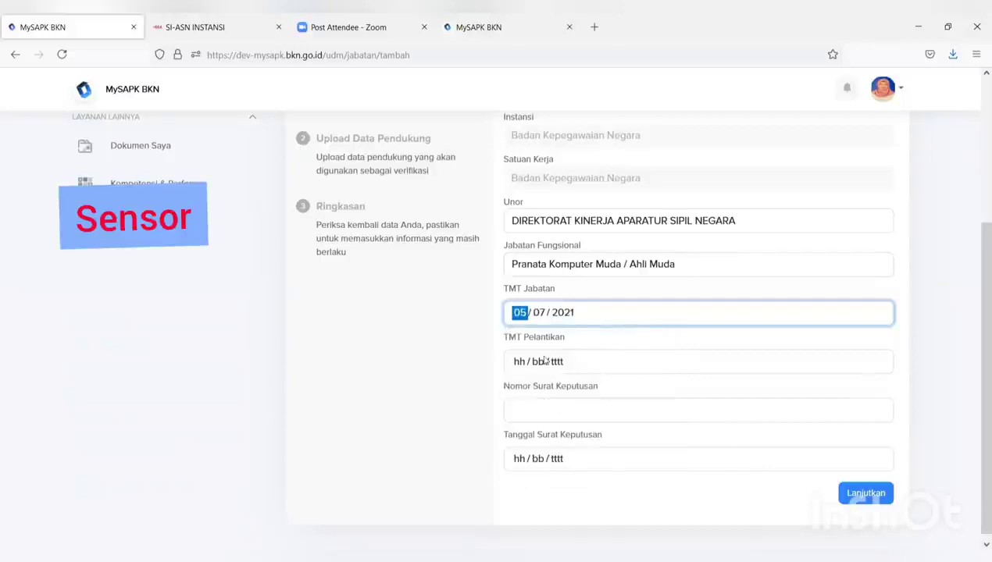
{"action": "left_click", "coordinate": [543, 362]}
{"action": "left_click", "coordinate": [549, 450]}
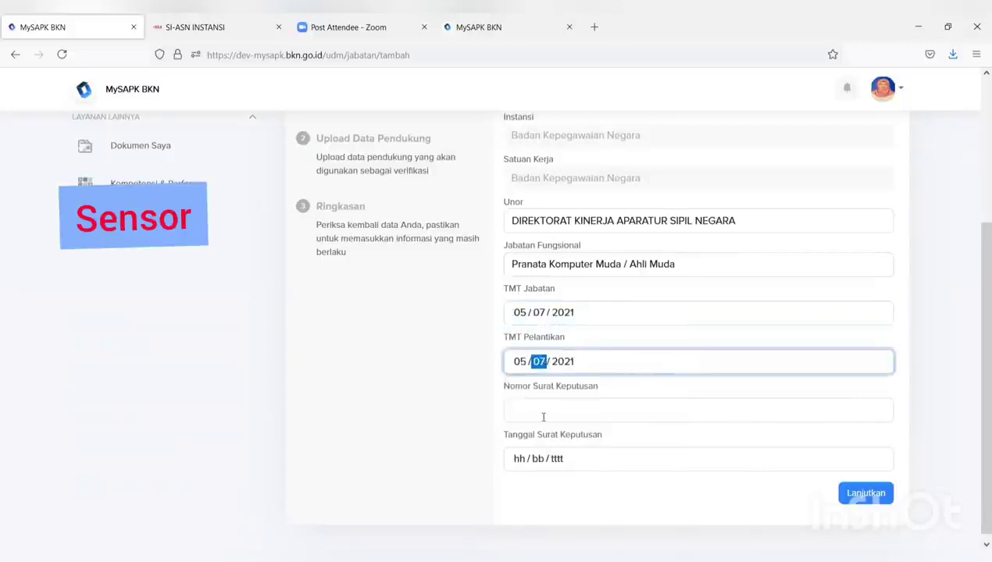
{"action": "left_click", "coordinate": [551, 410]}
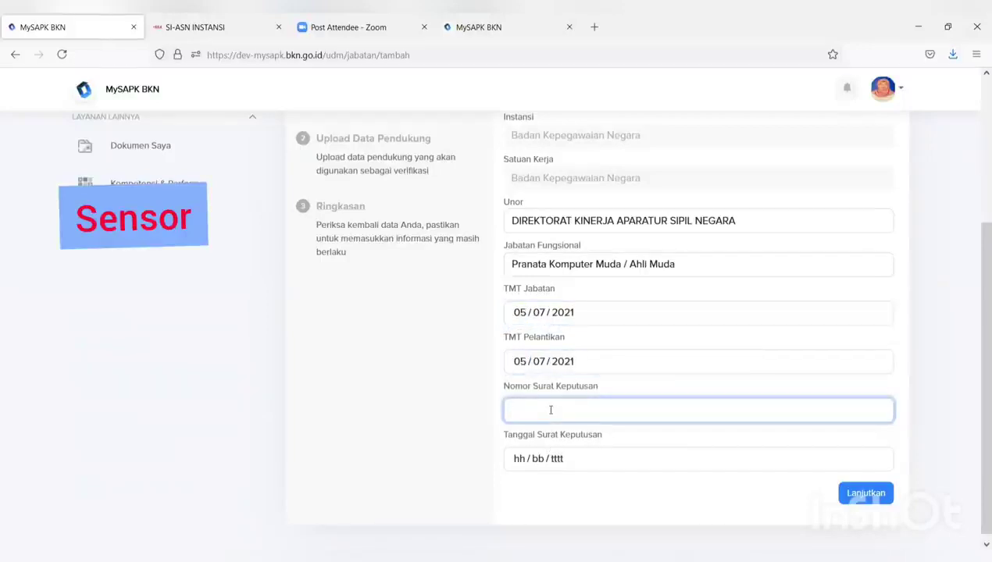
{"action": "type", "text": "99"}
{"action": "left_click", "coordinate": [568, 458]}
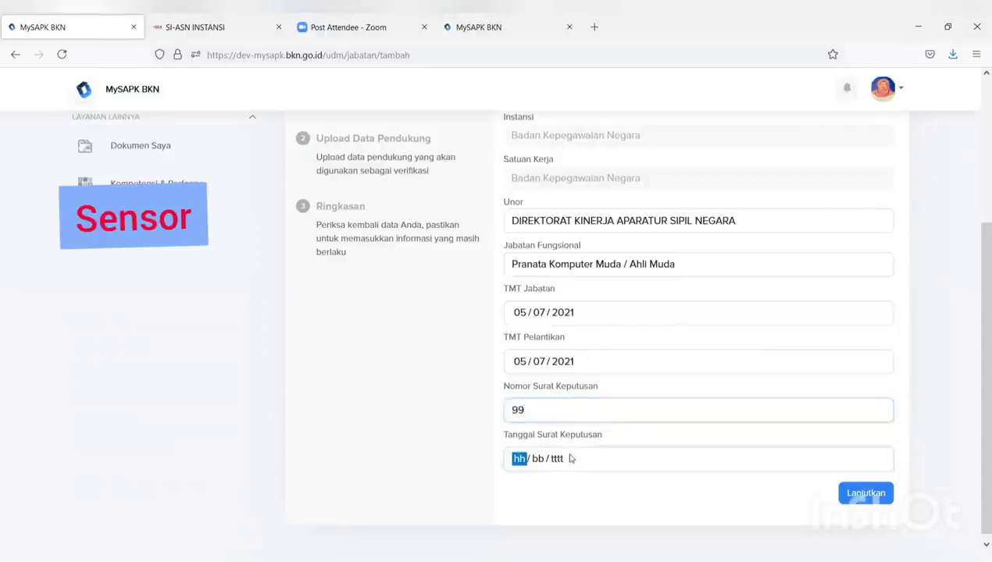
{"action": "left_click", "coordinate": [546, 362]}
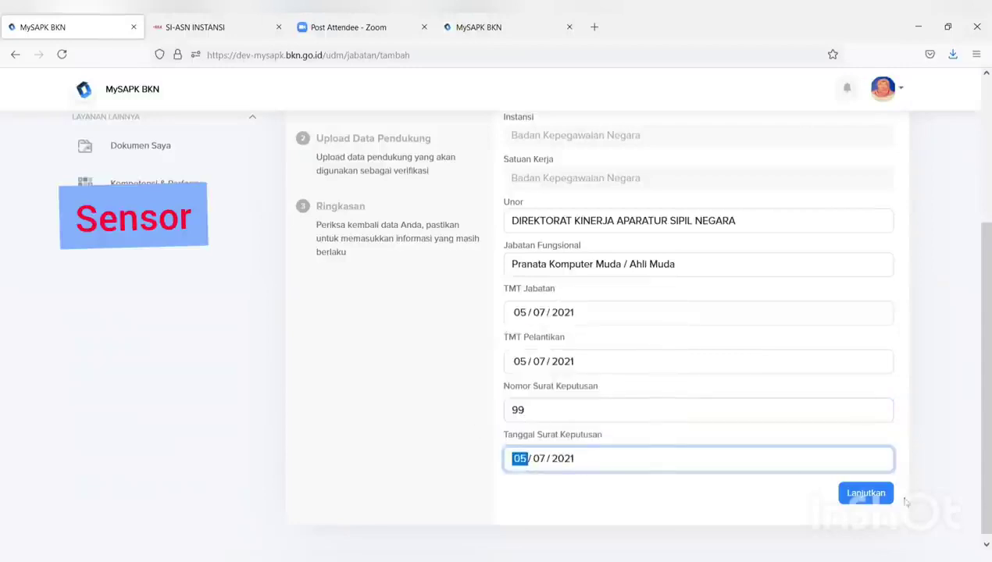
{"action": "left_click", "coordinate": [876, 498]}
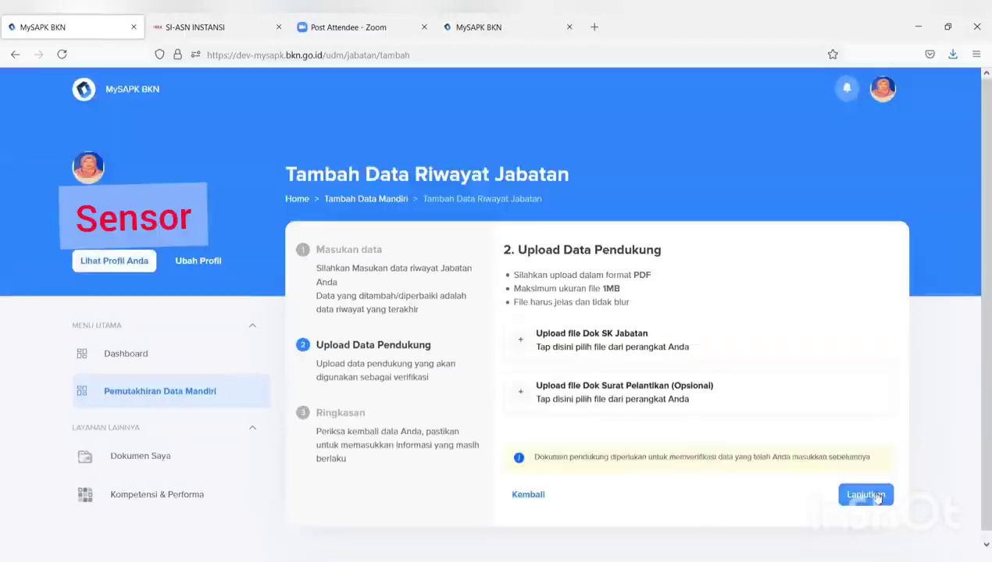
Upload the FORMULIR TPB PDF as the position decree and continue to the summary
{"action": "left_click", "coordinate": [635, 337]}
{"action": "left_click", "coordinate": [295, 140]}
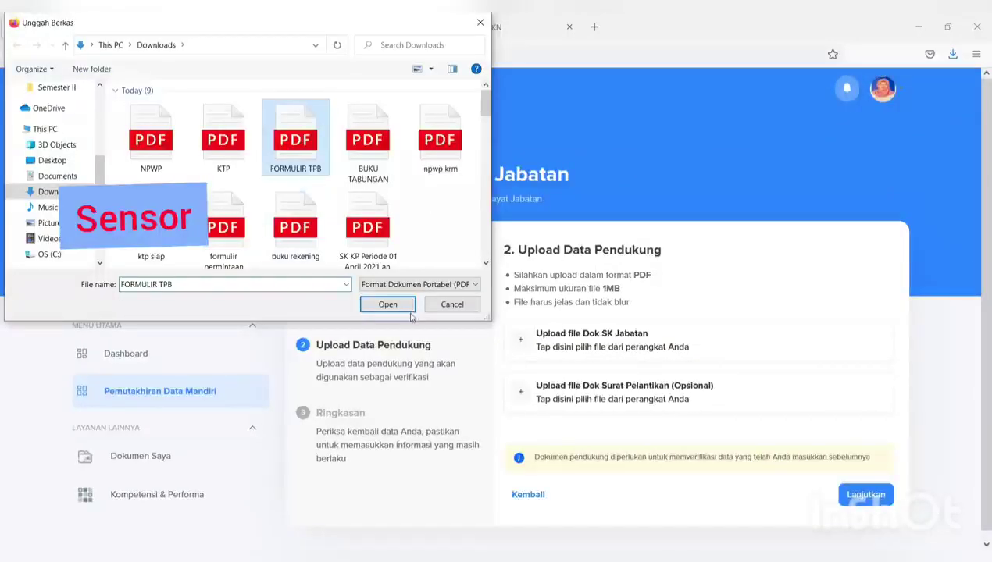
{"action": "key", "text": "Return"}
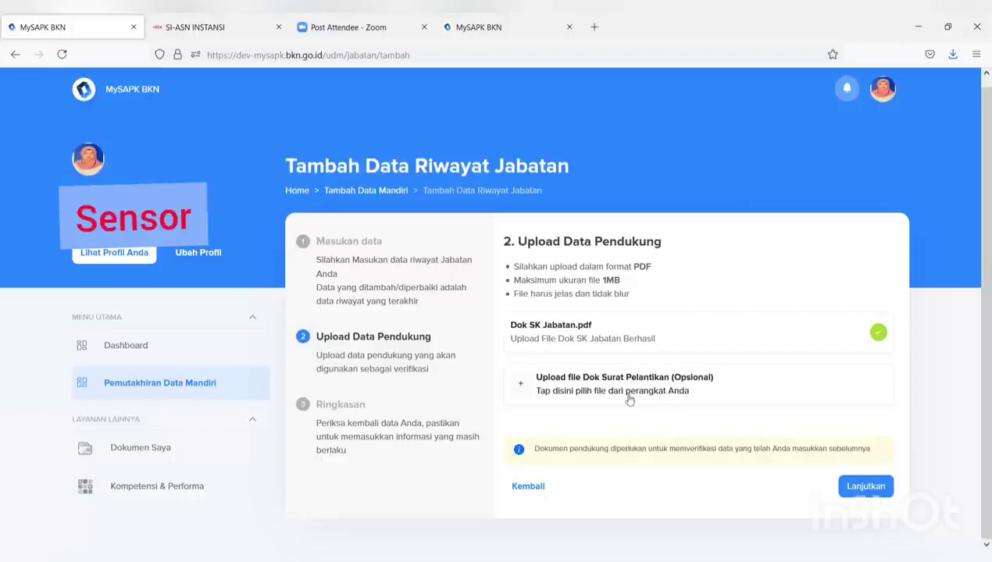
{"action": "left_click", "coordinate": [865, 486]}
Tick the data-correctness declaration, submit the position record with Kirim, and acknowledge success
{"action": "scroll", "coordinate": [848, 437], "scroll_direction": "down", "scroll_amount": 2}
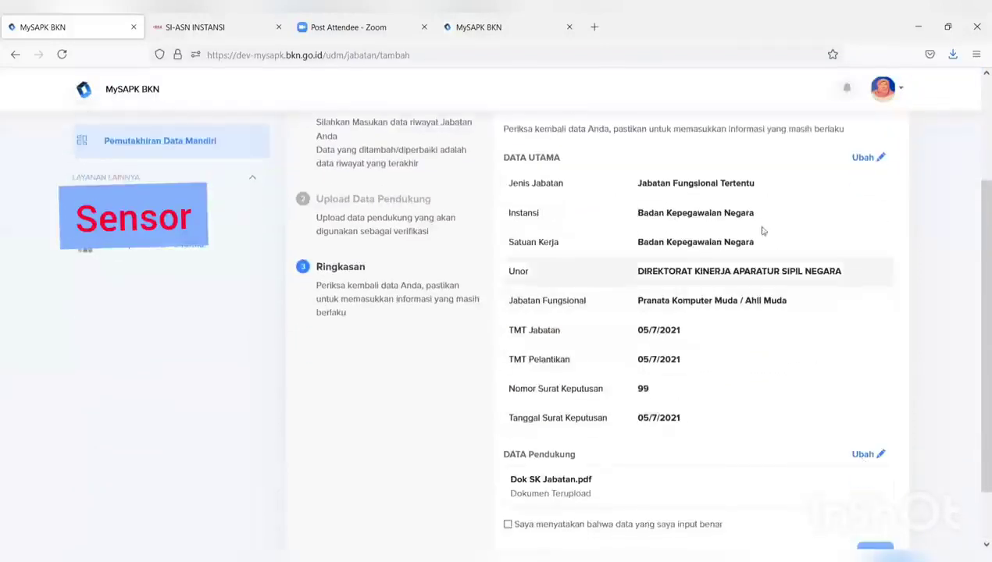
{"action": "scroll", "coordinate": [754, 214], "scroll_direction": "down", "scroll_amount": 1}
{"action": "scroll", "coordinate": [733, 207], "scroll_direction": "up", "scroll_amount": 1}
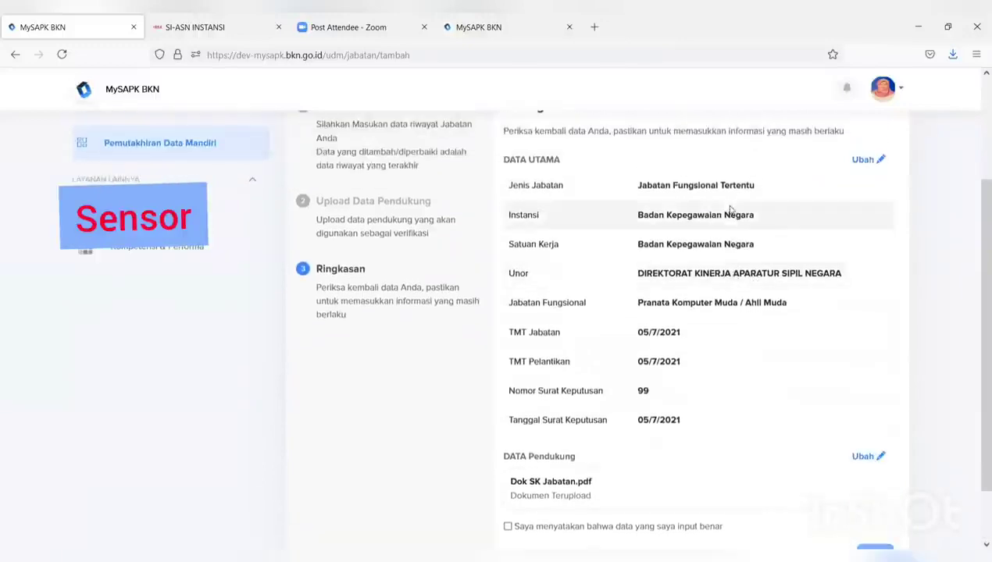
{"action": "scroll", "coordinate": [617, 396], "scroll_direction": "down", "scroll_amount": 1}
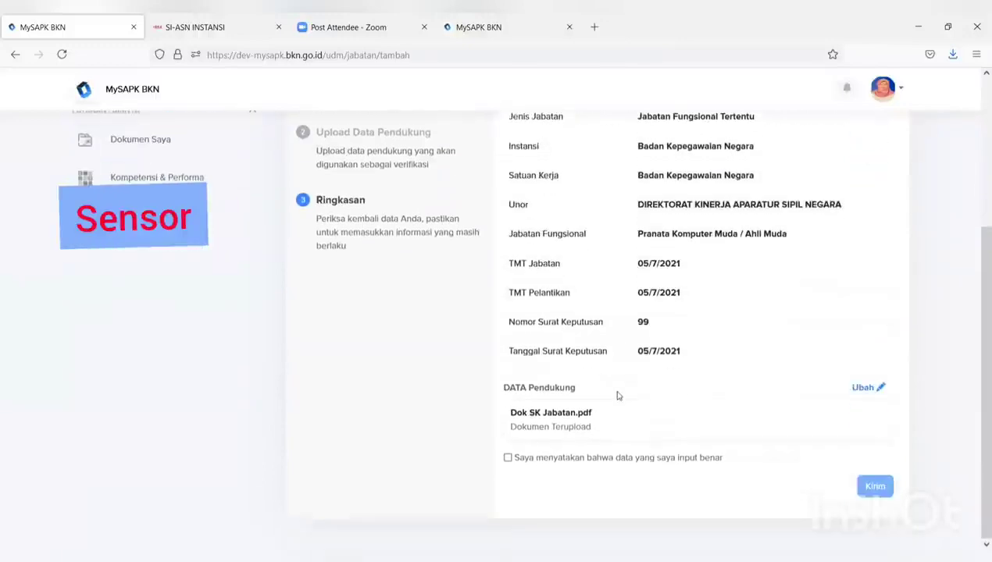
{"action": "left_click", "coordinate": [508, 459]}
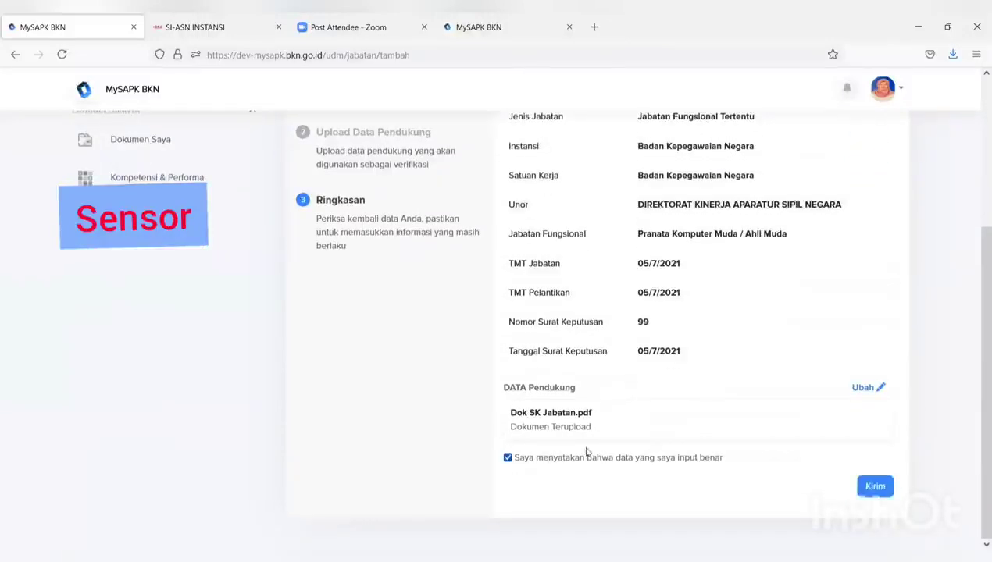
{"action": "left_click", "coordinate": [862, 487]}
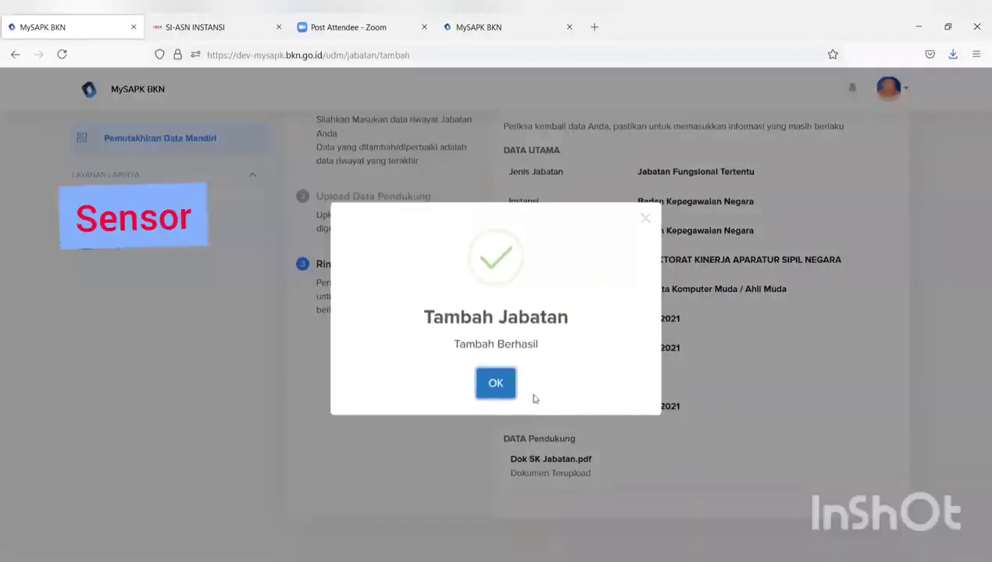
{"action": "left_click", "coordinate": [498, 384]}
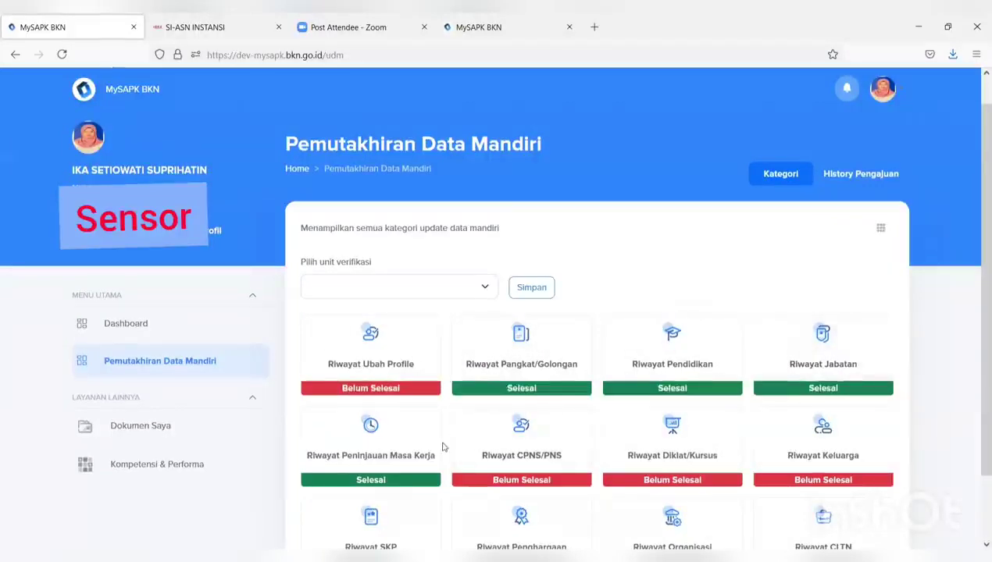
Open Riwayat CPNS/PNS and show the options menu for its Badan Kepegawaian Negara record
{"action": "scroll", "coordinate": [507, 453], "scroll_direction": "down", "scroll_amount": 2}
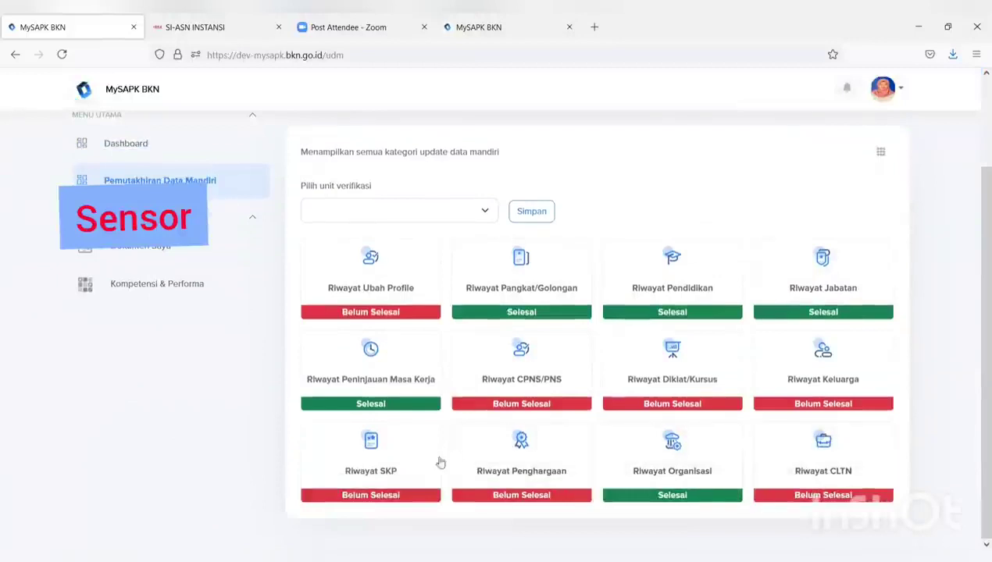
{"action": "left_click", "coordinate": [508, 389]}
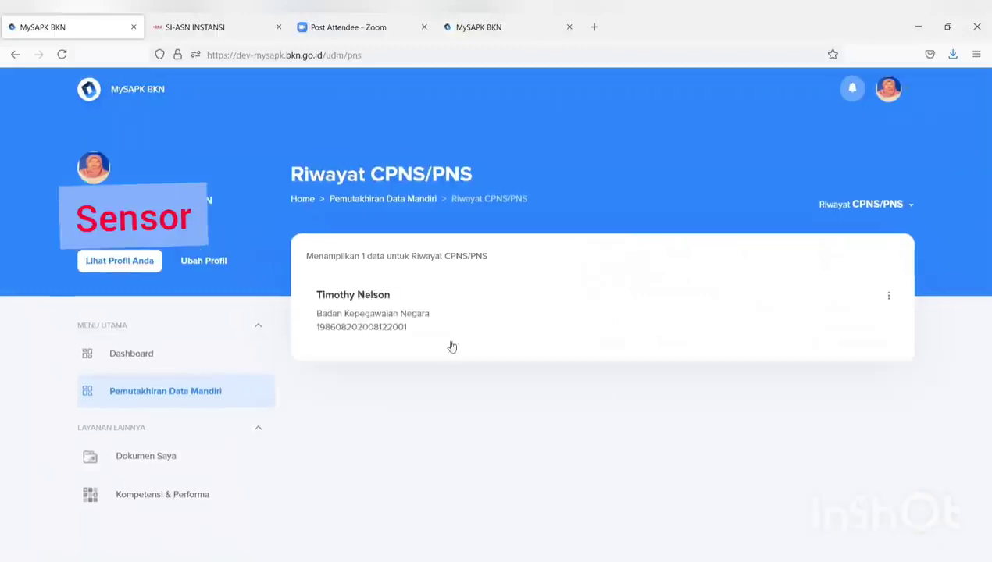
{"action": "left_click", "coordinate": [890, 298]}
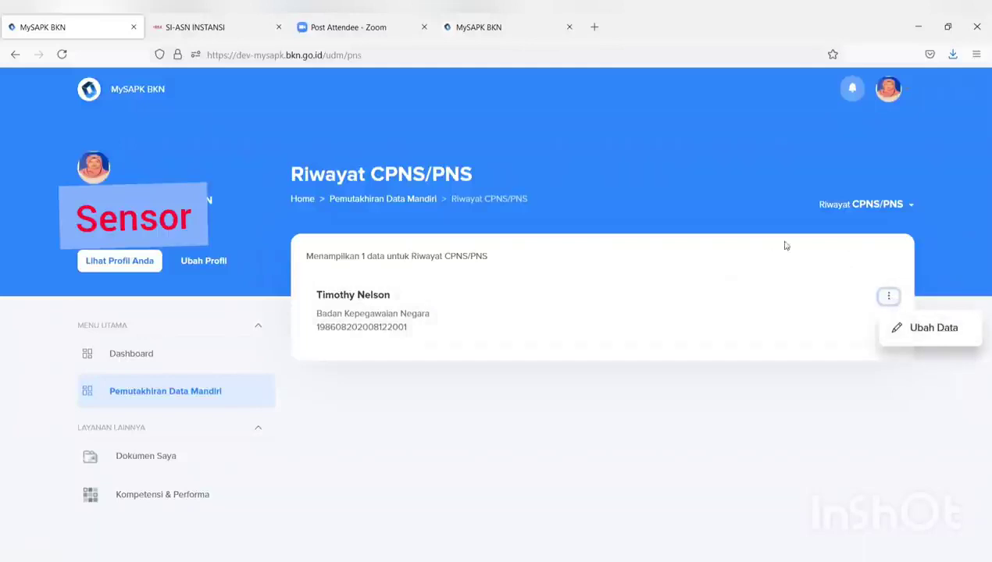
Choose Ubah Data on the CPNS/PNS record and try Lanjutkan, which flags empty required fields
{"action": "left_click", "coordinate": [915, 335]}
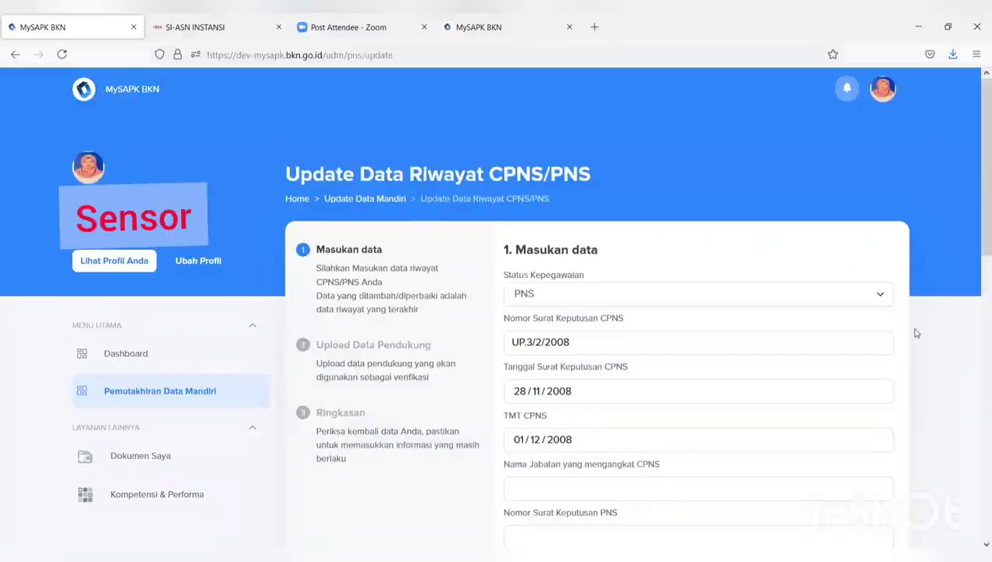
{"action": "scroll", "coordinate": [859, 348], "scroll_direction": "down", "scroll_amount": 2}
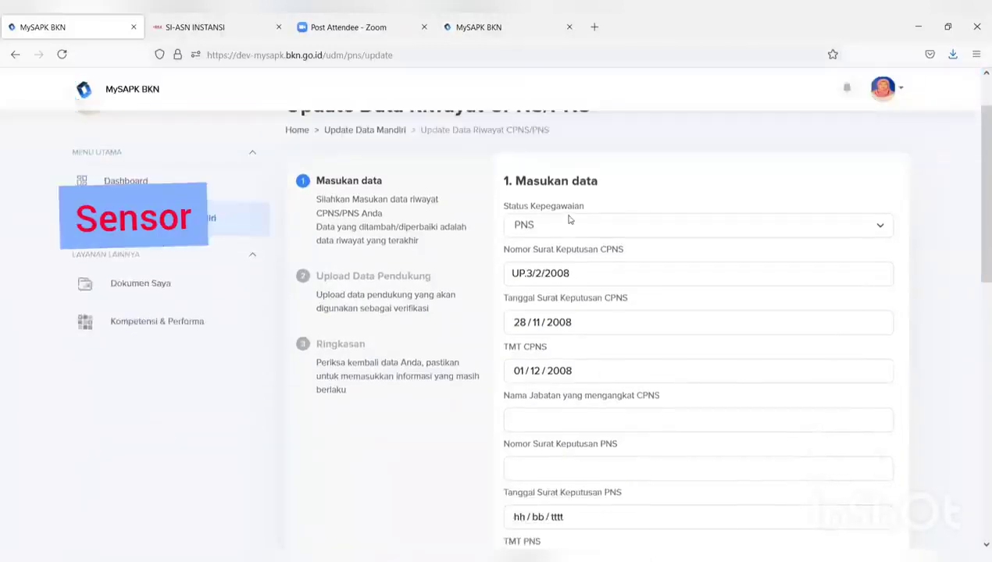
{"action": "scroll", "coordinate": [568, 219], "scroll_direction": "down", "scroll_amount": 6}
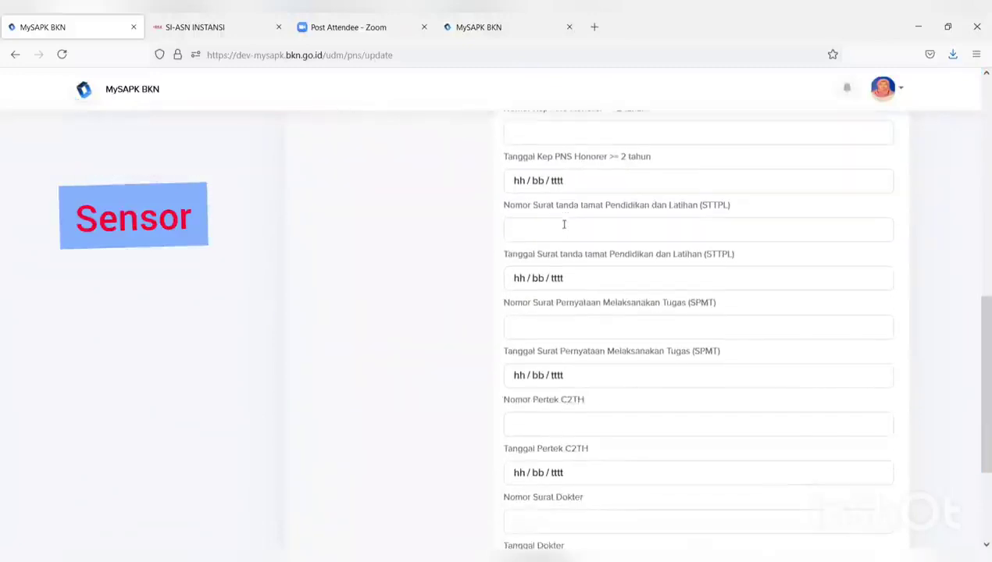
{"action": "scroll", "coordinate": [564, 224], "scroll_direction": "down", "scroll_amount": 3}
{"action": "scroll", "coordinate": [562, 231], "scroll_direction": "up", "scroll_amount": 10}
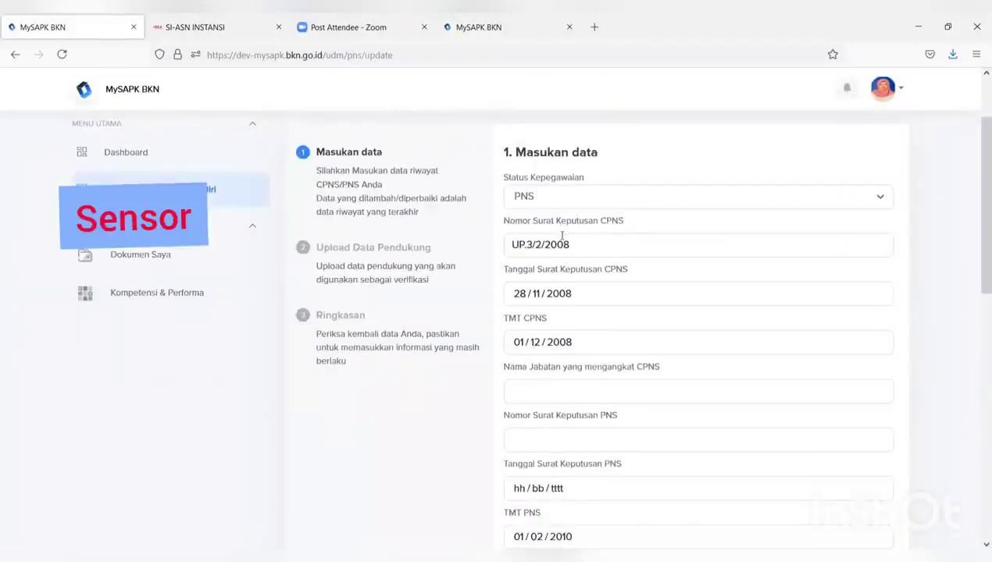
{"action": "scroll", "coordinate": [562, 235], "scroll_direction": "down", "scroll_amount": 3}
{"action": "scroll", "coordinate": [561, 243], "scroll_direction": "up", "scroll_amount": 3}
{"action": "scroll", "coordinate": [562, 245], "scroll_direction": "down", "scroll_amount": 2}
{"action": "scroll", "coordinate": [561, 247], "scroll_direction": "down", "scroll_amount": 1}
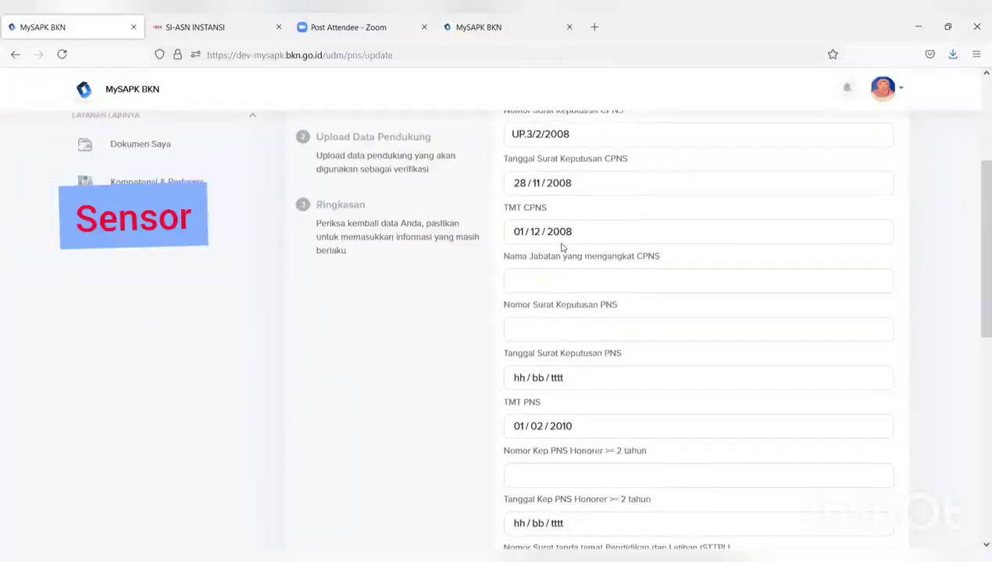
{"action": "scroll", "coordinate": [562, 248], "scroll_direction": "up", "scroll_amount": 3}
{"action": "scroll", "coordinate": [562, 250], "scroll_direction": "down", "scroll_amount": 3}
{"action": "scroll", "coordinate": [560, 250], "scroll_direction": "down", "scroll_amount": 6}
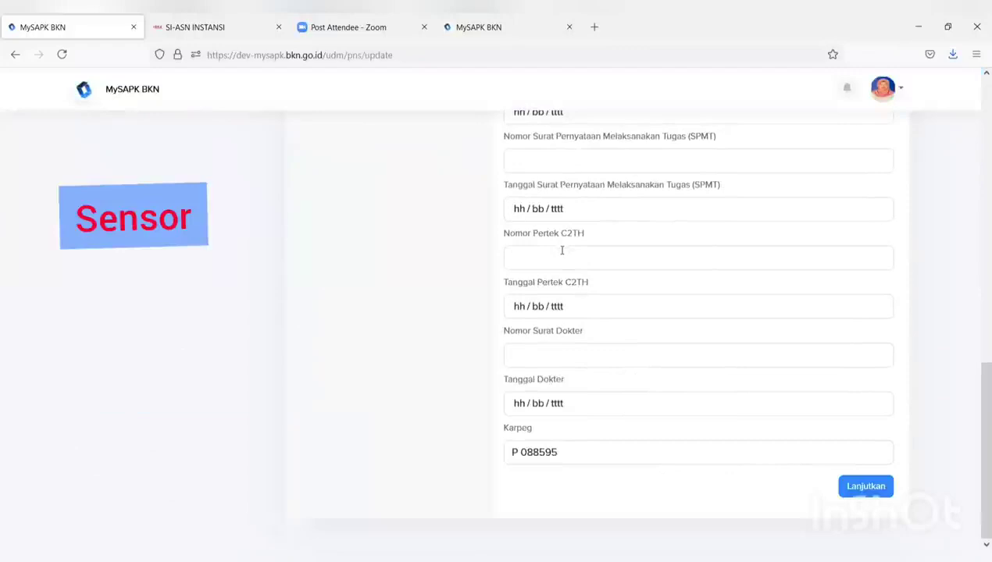
{"action": "left_click", "coordinate": [851, 486]}
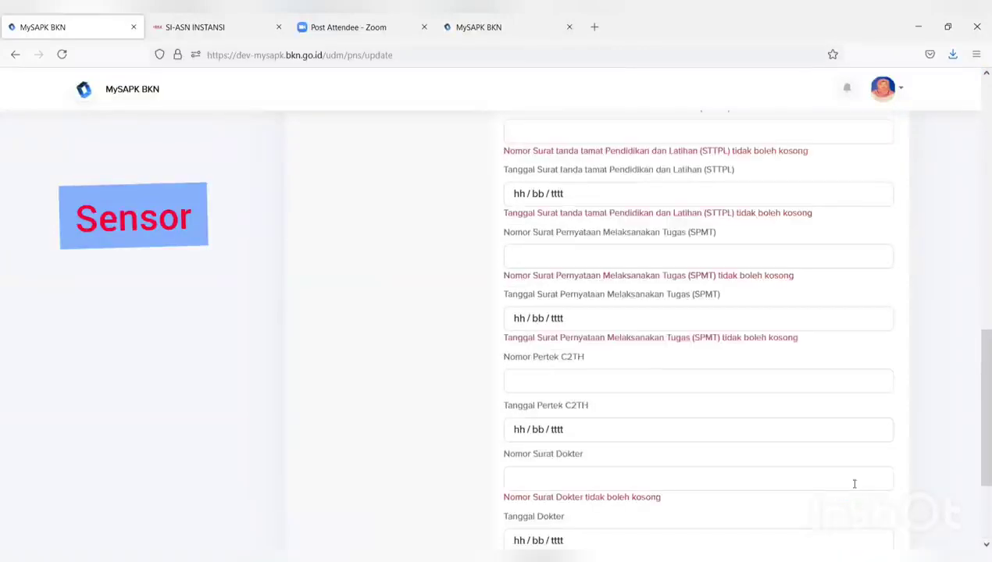
Review the validation errors and return to Pemutakhiran Data Mandiri without submitting
{"action": "scroll", "coordinate": [547, 439], "scroll_direction": "down", "scroll_amount": 2}
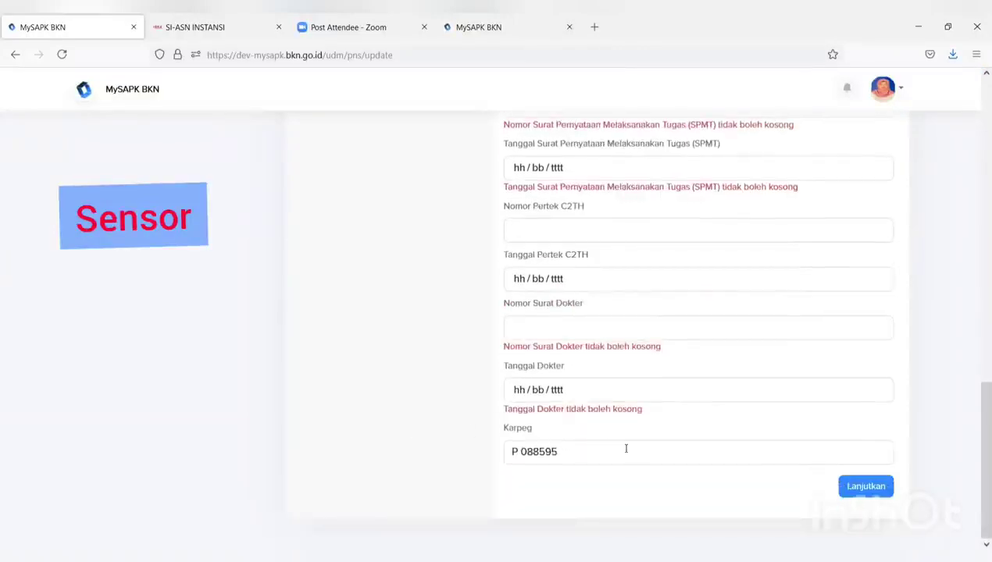
{"action": "scroll", "coordinate": [609, 447], "scroll_direction": "up", "scroll_amount": 6}
{"action": "scroll", "coordinate": [540, 427], "scroll_direction": "up", "scroll_amount": 3}
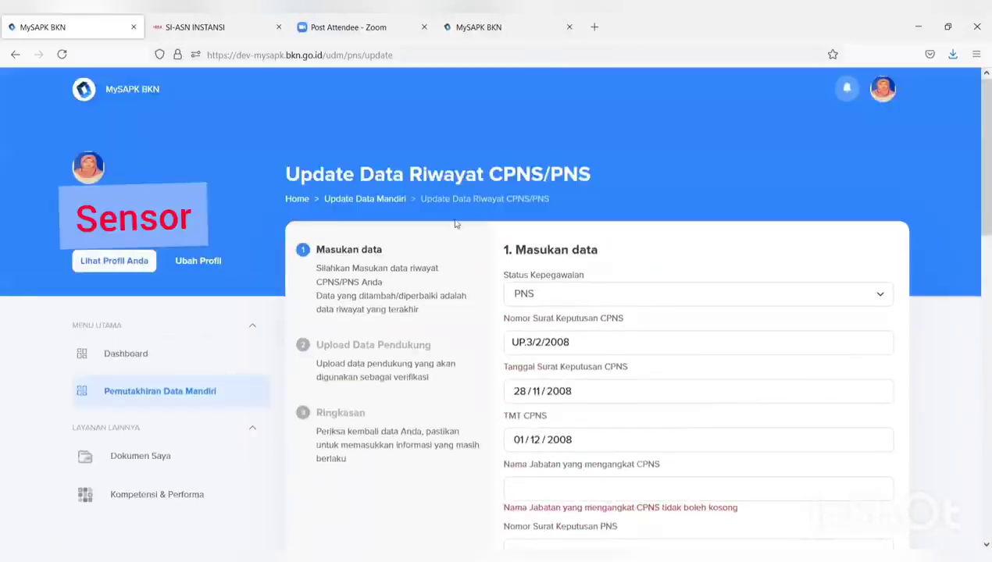
{"action": "left_click", "coordinate": [176, 392]}
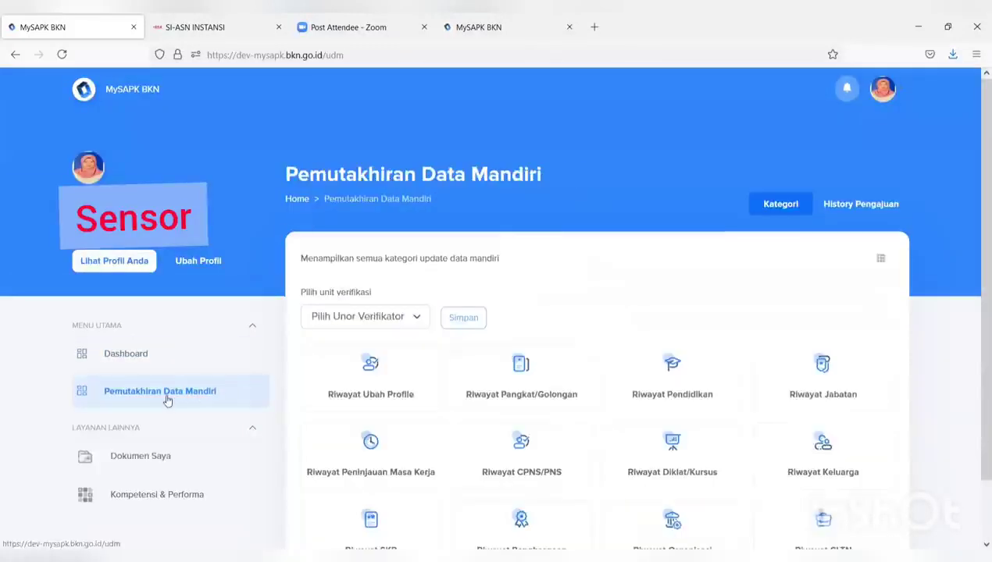
In the training history, start a new Diklat Fungsional record named DIKLAT PRANATA KOMPUTER
{"action": "scroll", "coordinate": [581, 366], "scroll_direction": "down", "scroll_amount": 3}
{"action": "left_click", "coordinate": [687, 386]}
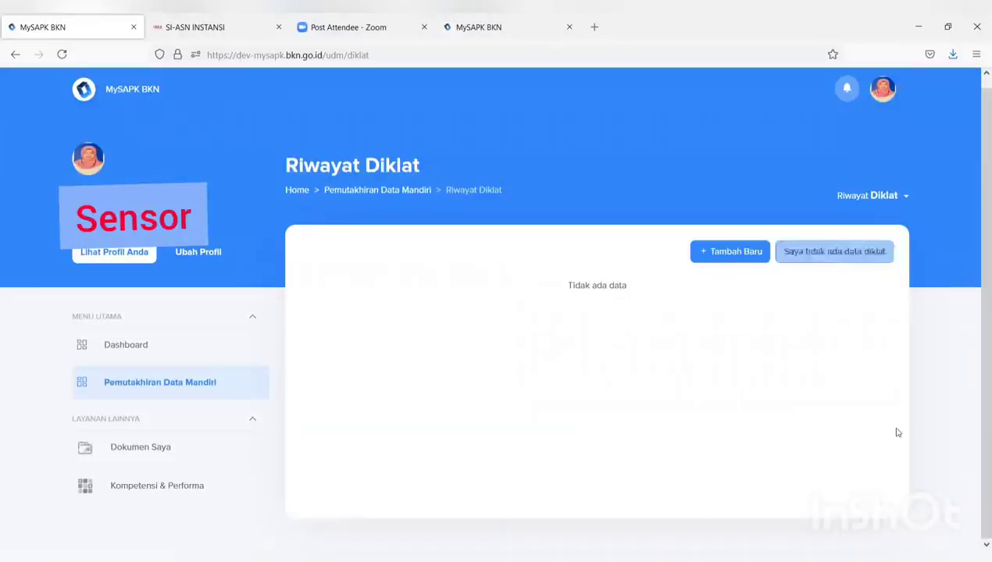
{"action": "left_click", "coordinate": [713, 255]}
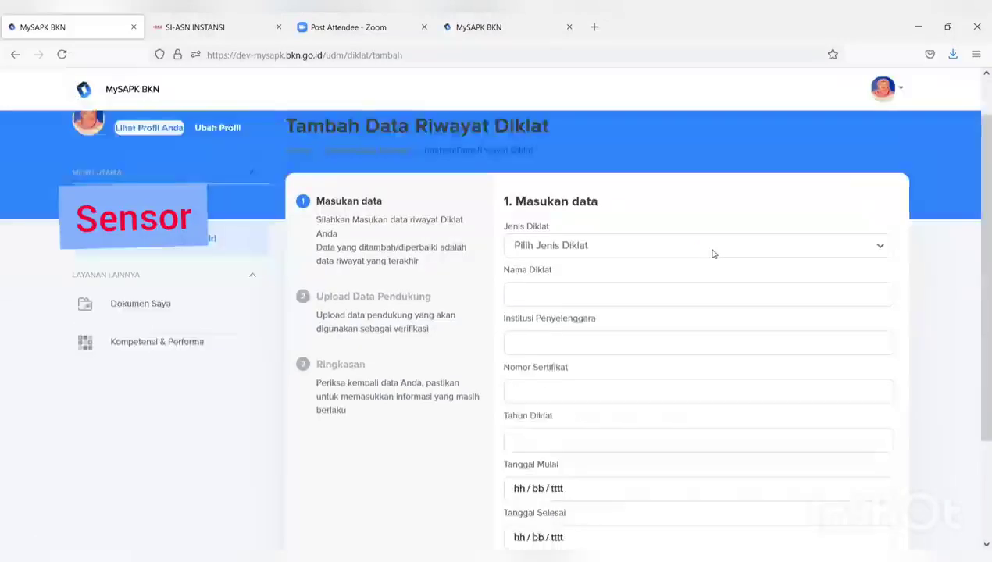
{"action": "left_click", "coordinate": [687, 227]}
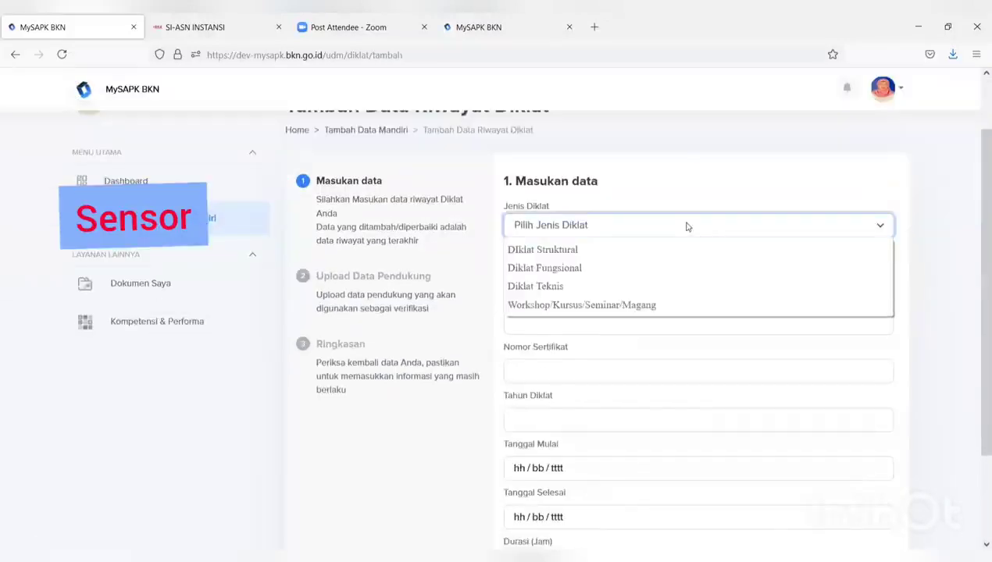
{"action": "left_click", "coordinate": [665, 268]}
{"action": "left_click", "coordinate": [648, 266]}
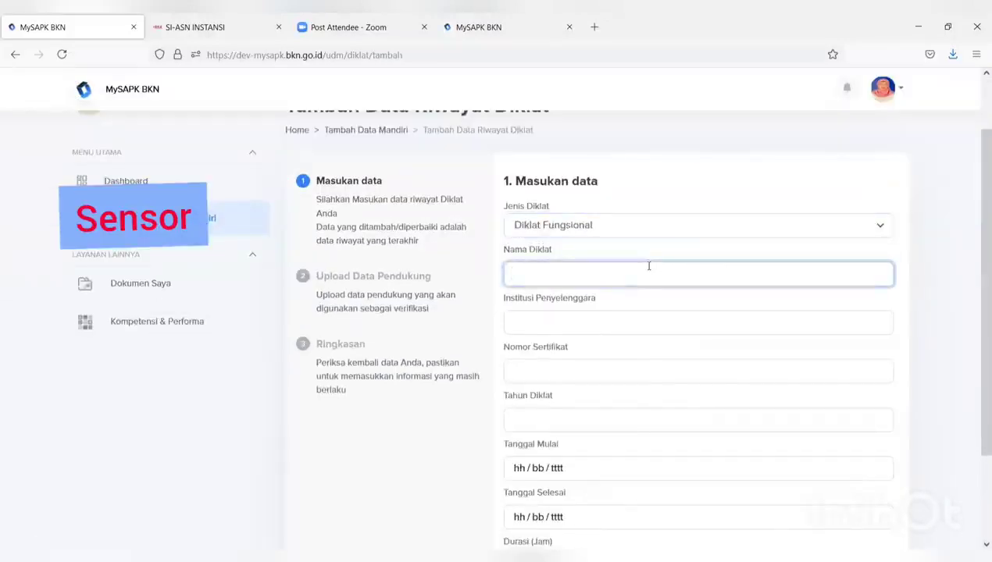
{"action": "type", "text": "DIL"}
{"action": "type", "text": "KL"}
{"action": "type", "text": "AT PR"}
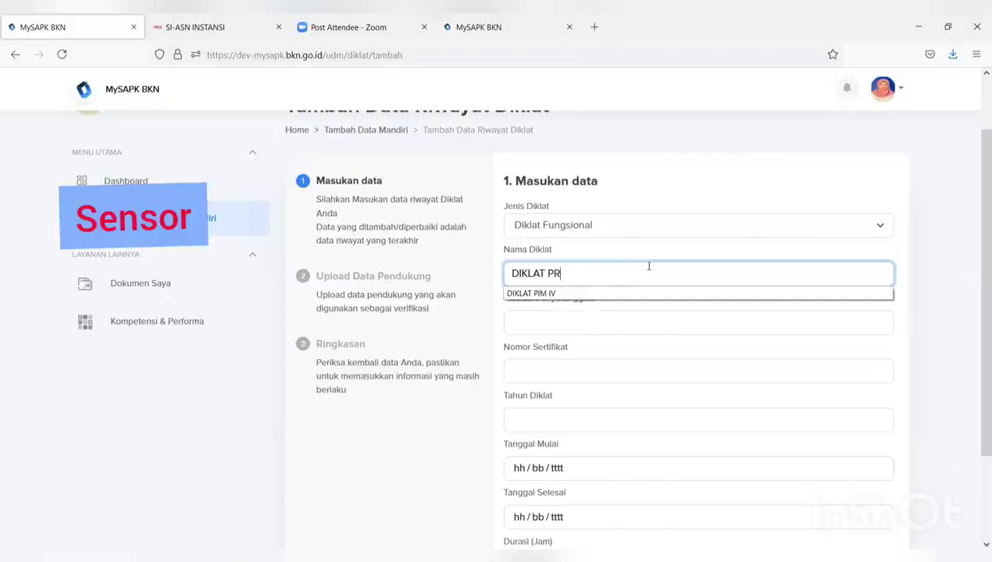
{"action": "type", "text": "ANATA KOMPUTER"}
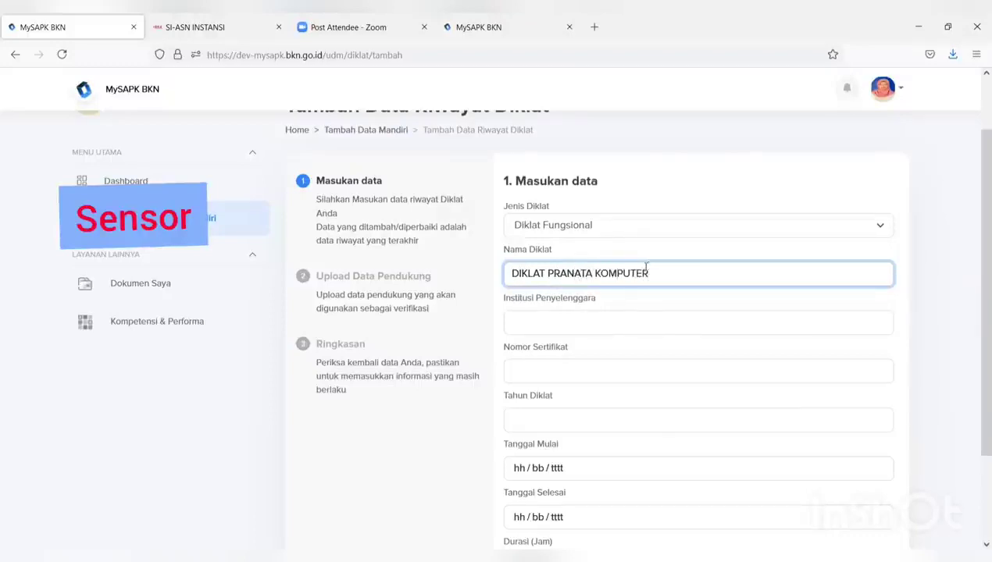
Set the organising institution to BADAN KEPEGAWAIAN NEGARA
{"action": "left_click", "coordinate": [611, 321]}
{"action": "type", "text": "BADA"}
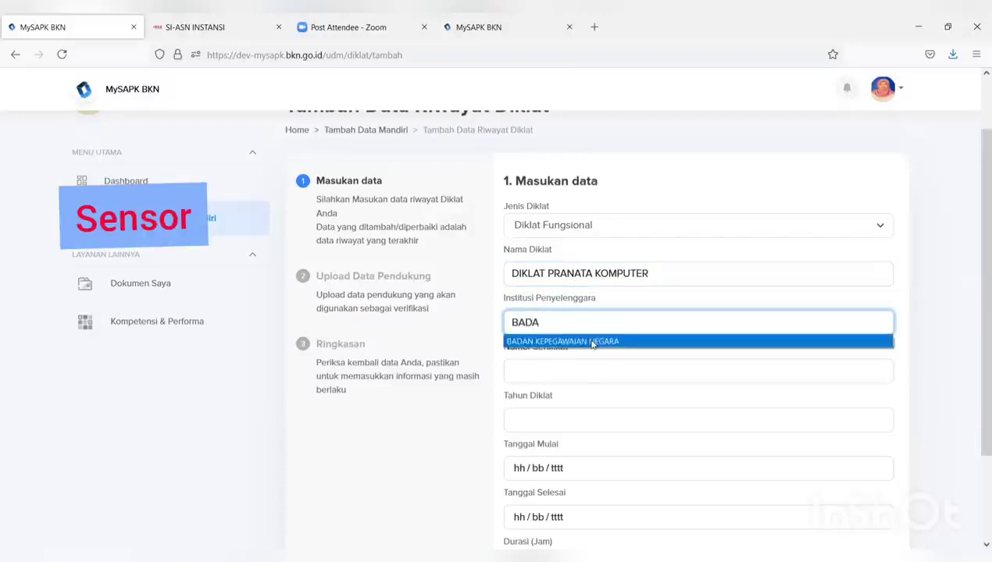
{"action": "left_click", "coordinate": [561, 343]}
{"action": "left_click", "coordinate": [585, 374]}
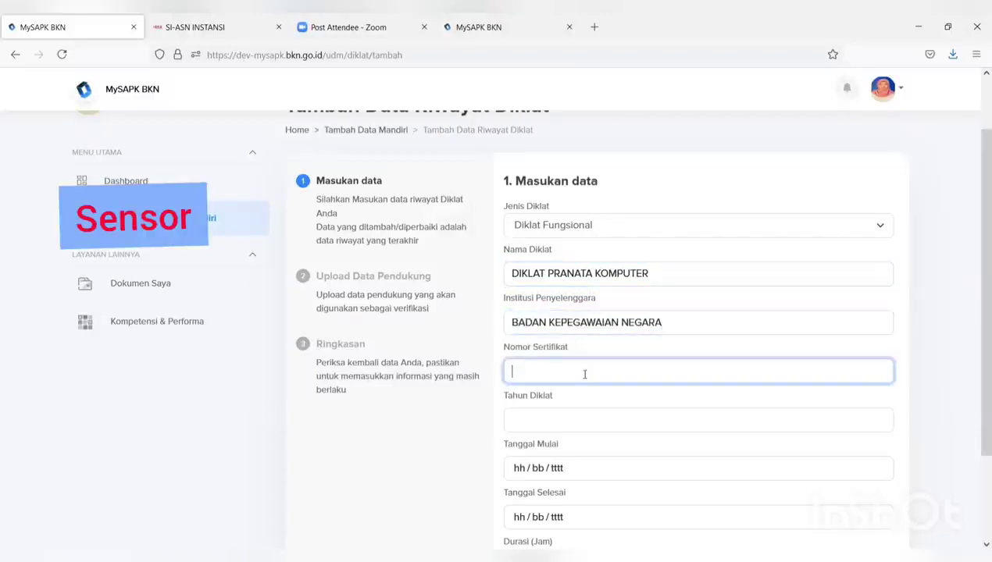
Set the training year to 2021 and the start date to 1 July 2021
{"action": "left_click", "coordinate": [553, 412]}
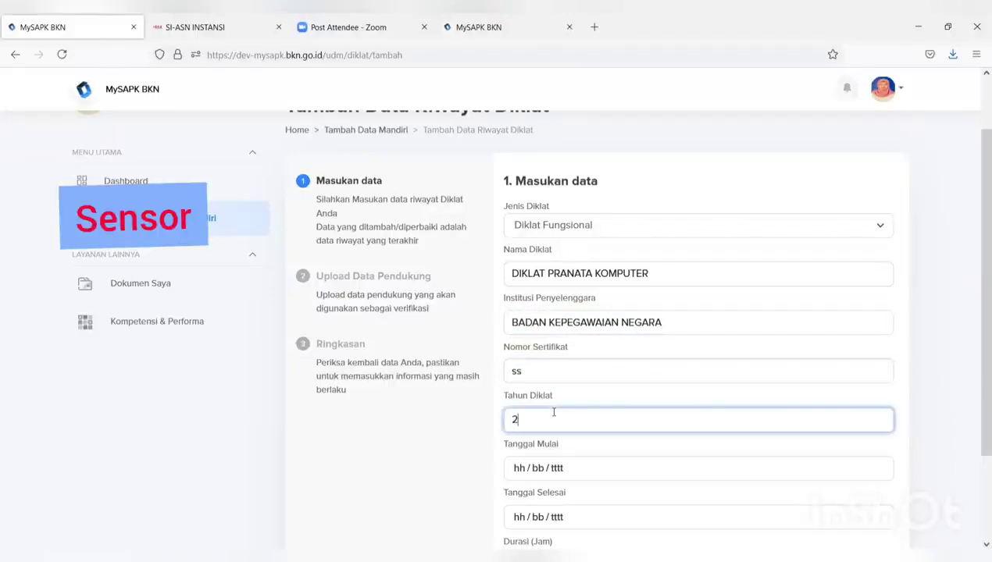
{"action": "type", "text": "2"}
{"action": "left_click", "coordinate": [533, 455]}
{"action": "scroll", "coordinate": [536, 466], "scroll_direction": "down", "scroll_amount": 2}
{"action": "left_click", "coordinate": [554, 400]}
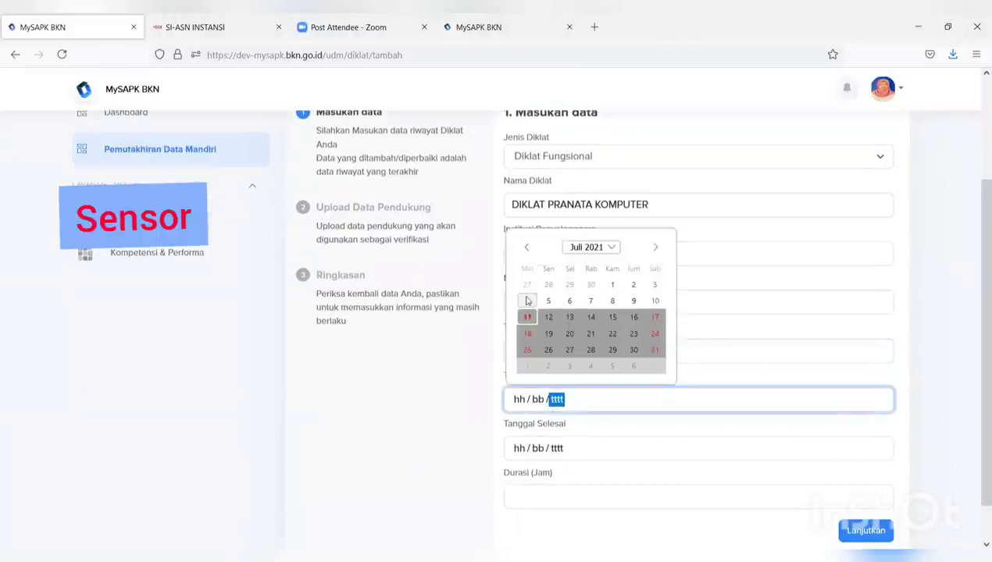
{"action": "left_click", "coordinate": [612, 284]}
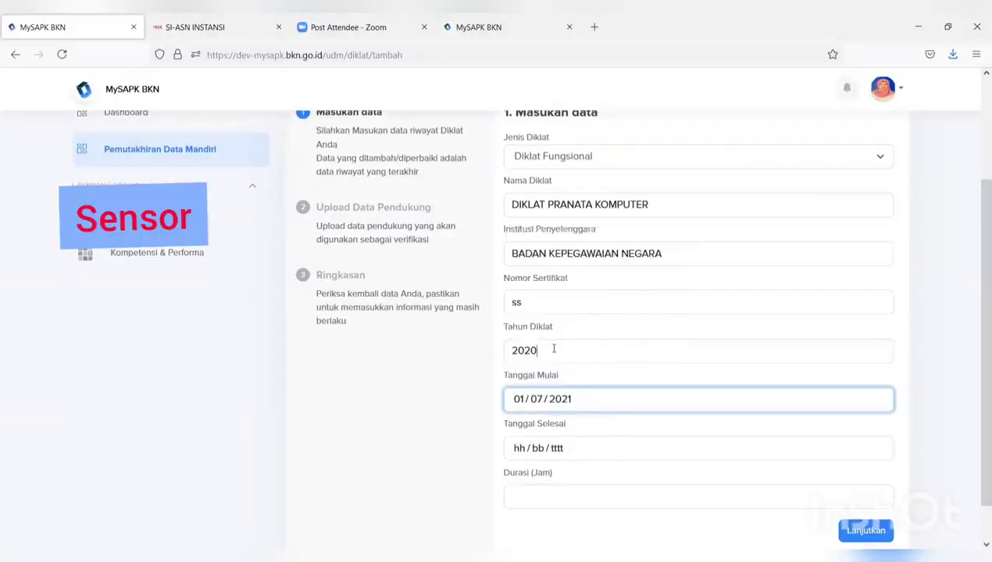
{"action": "left_click", "coordinate": [554, 349]}
{"action": "type", "text": "2021"}
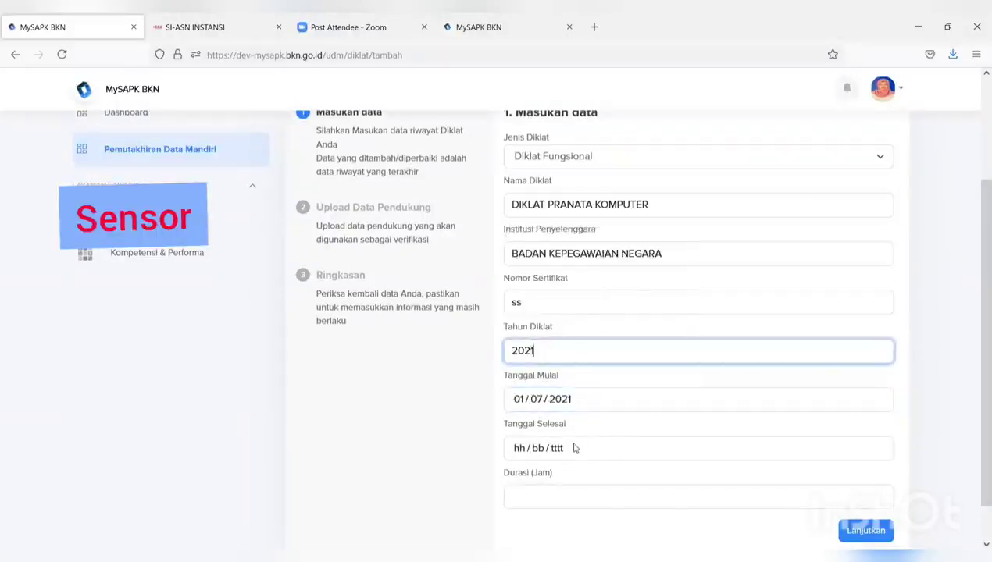
Set the end date to 10 July 2021 and the duration to 20 hours
{"action": "left_click", "coordinate": [569, 443]}
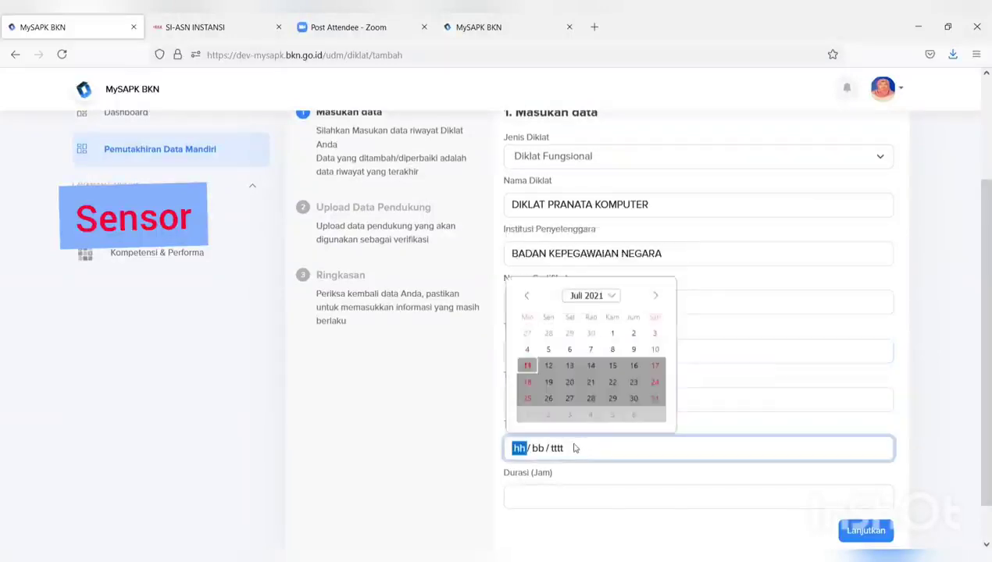
{"action": "left_click", "coordinate": [655, 349]}
{"action": "left_click", "coordinate": [595, 495]}
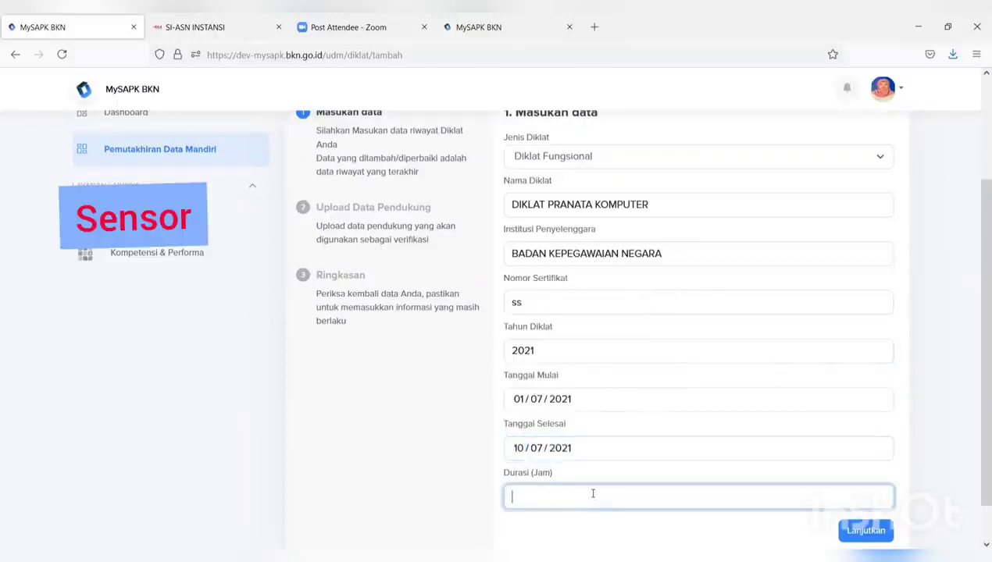
{"action": "type", "text": "20"}
{"action": "scroll", "coordinate": [749, 469], "scroll_direction": "down", "scroll_amount": 1}
Upload the FORMULIR TPB PDF as the certificate and continue to the summary
{"action": "left_click", "coordinate": [857, 486]}
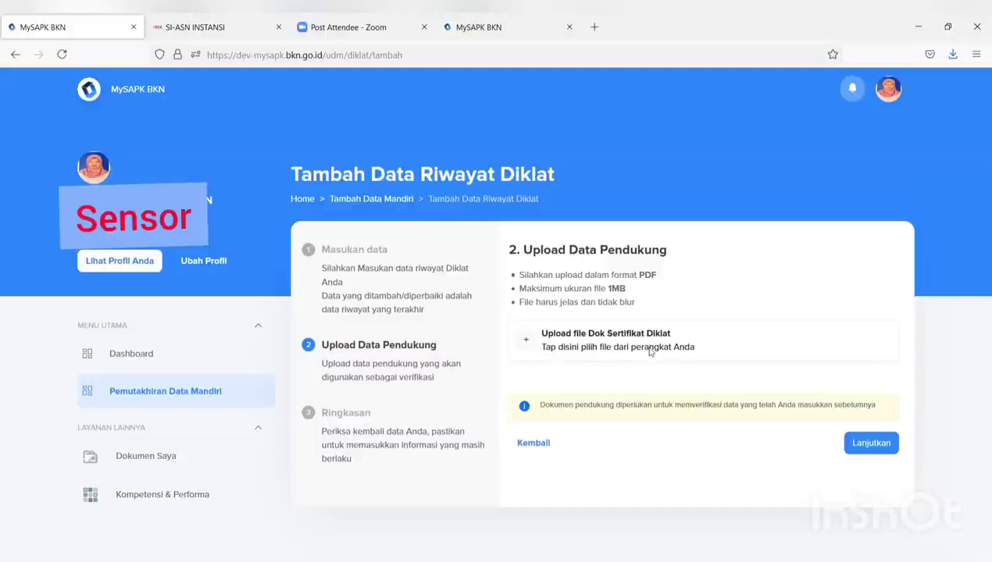
{"action": "left_click", "coordinate": [649, 352]}
{"action": "left_click", "coordinate": [295, 139]}
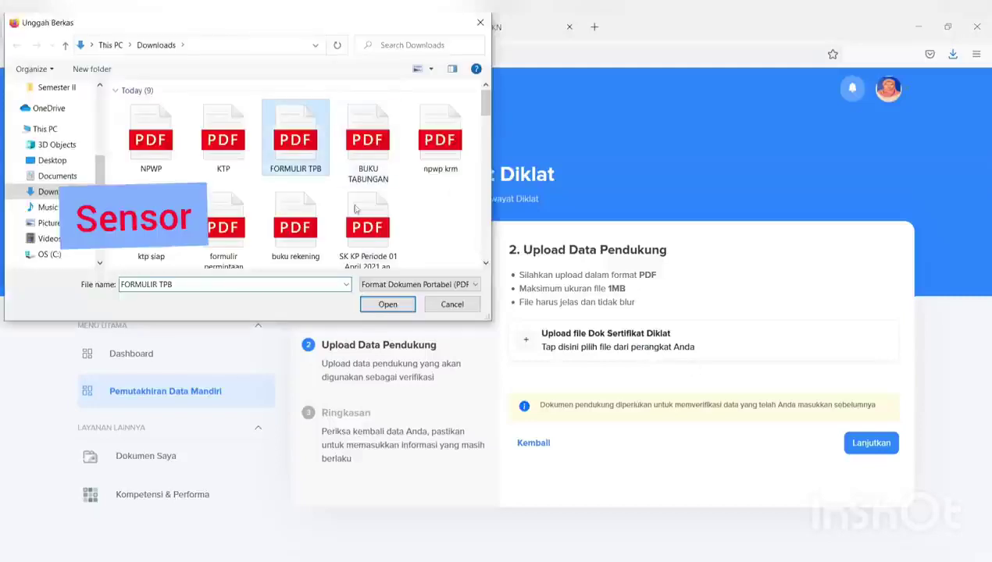
{"action": "left_click", "coordinate": [388, 304]}
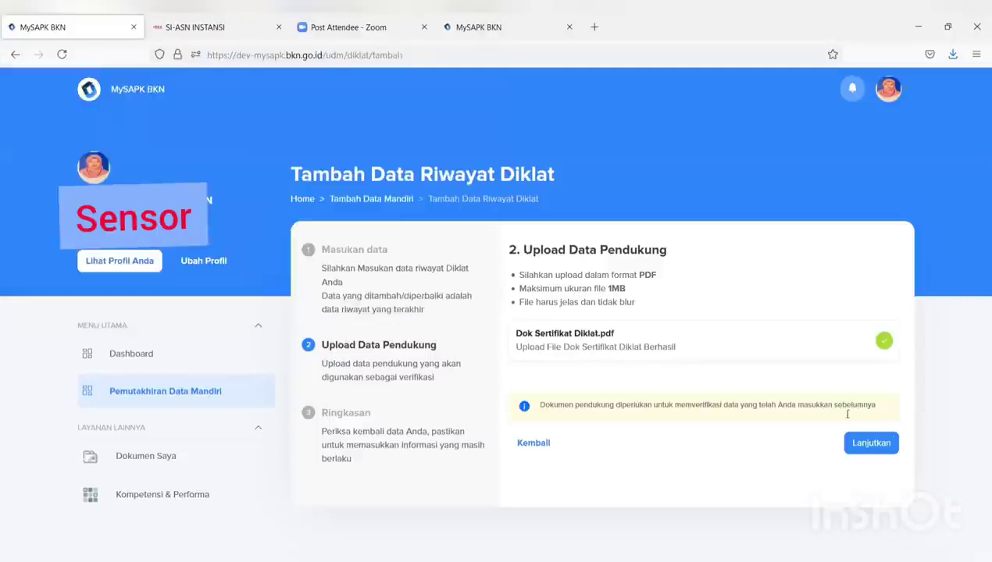
{"action": "left_click", "coordinate": [871, 445]}
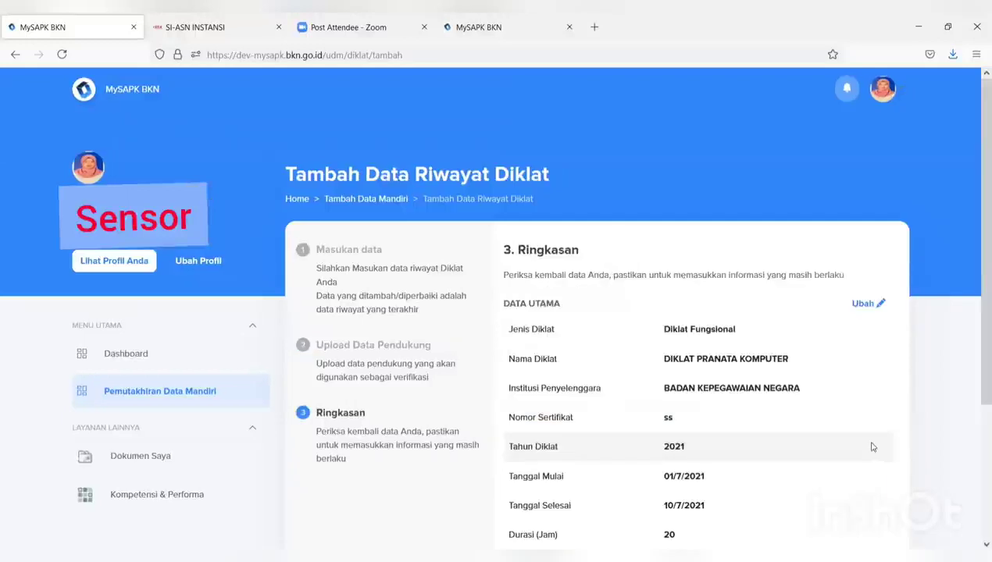
Tick the data-correctness declaration, send the DIKLAT PRANATA KOMPUTER record with Kirim, and dismiss the success message
{"action": "scroll", "coordinate": [642, 414], "scroll_direction": "down", "scroll_amount": 2}
{"action": "scroll", "coordinate": [598, 302], "scroll_direction": "down", "scroll_amount": 2}
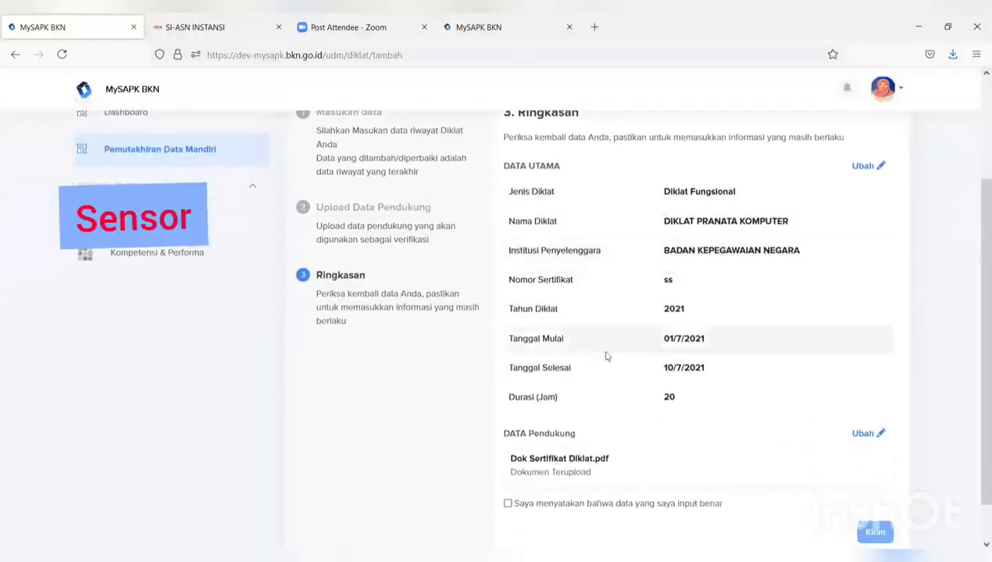
{"action": "scroll", "coordinate": [530, 496], "scroll_direction": "down", "scroll_amount": 2}
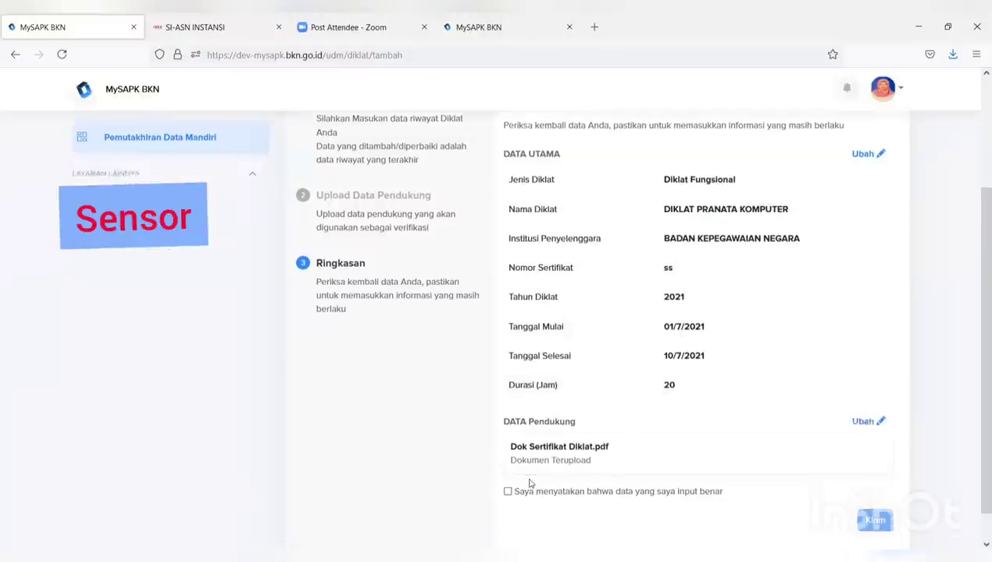
{"action": "left_click", "coordinate": [507, 459]}
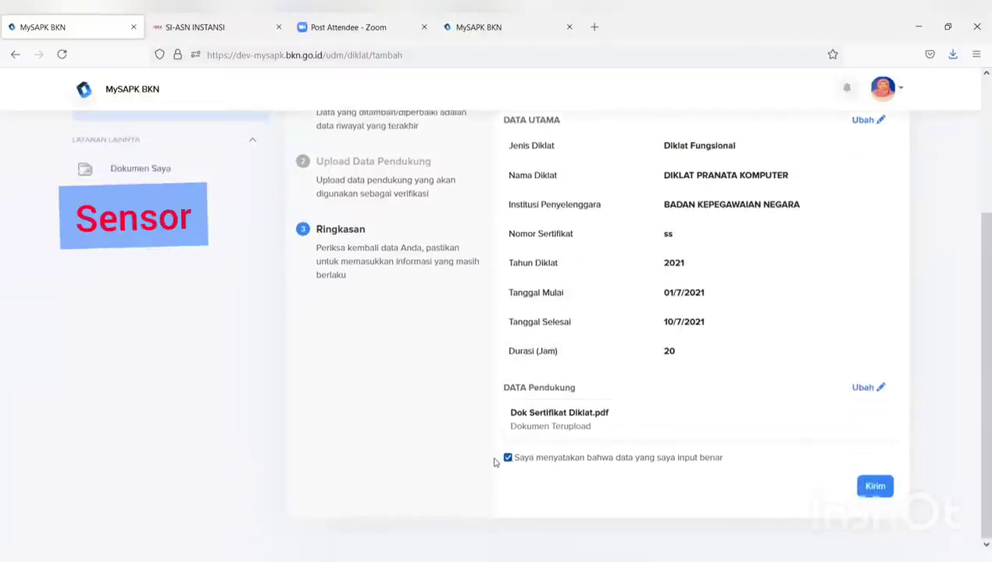
{"action": "left_click", "coordinate": [879, 492]}
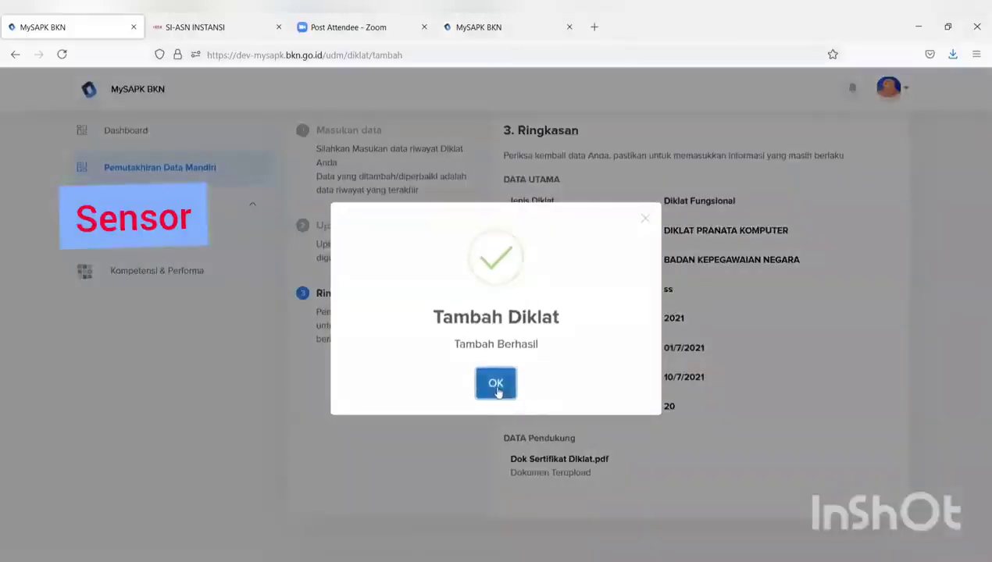
{"action": "left_click", "coordinate": [497, 383]}
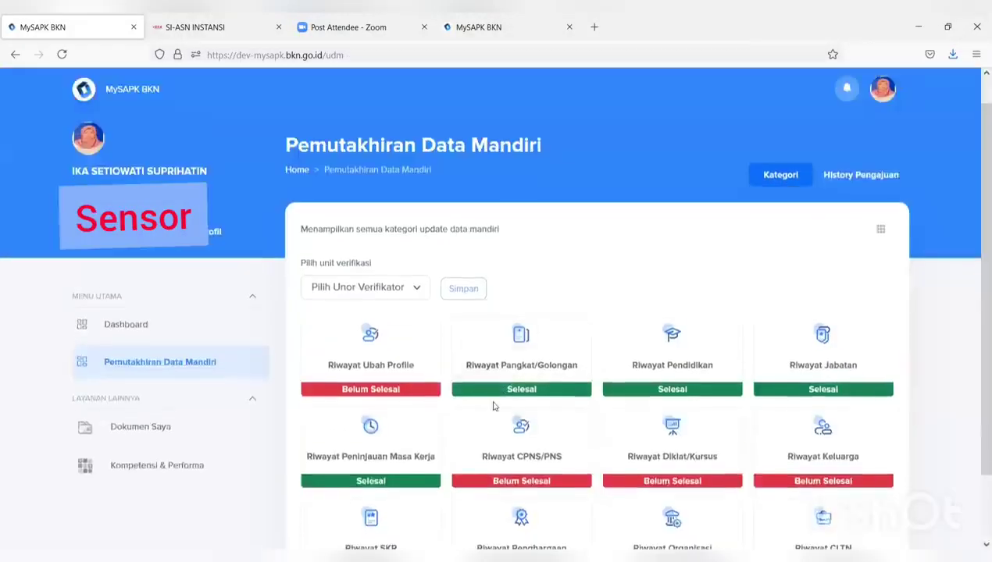
Open Riwayat Keluarga, check the Pasangan and Orang Tua tabs, and add a new parent record
{"action": "scroll", "coordinate": [494, 407], "scroll_direction": "down", "scroll_amount": 2}
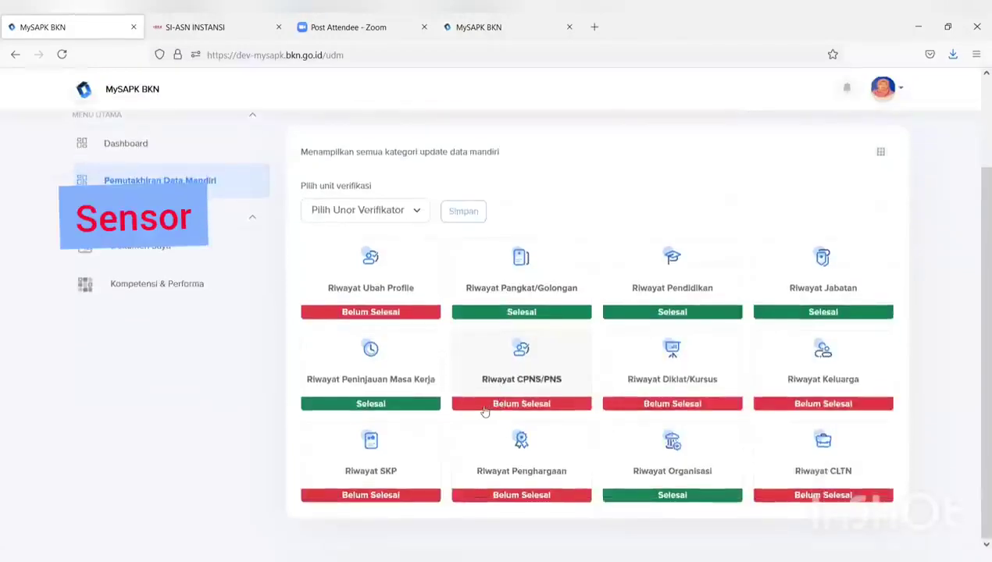
{"action": "left_click", "coordinate": [830, 380]}
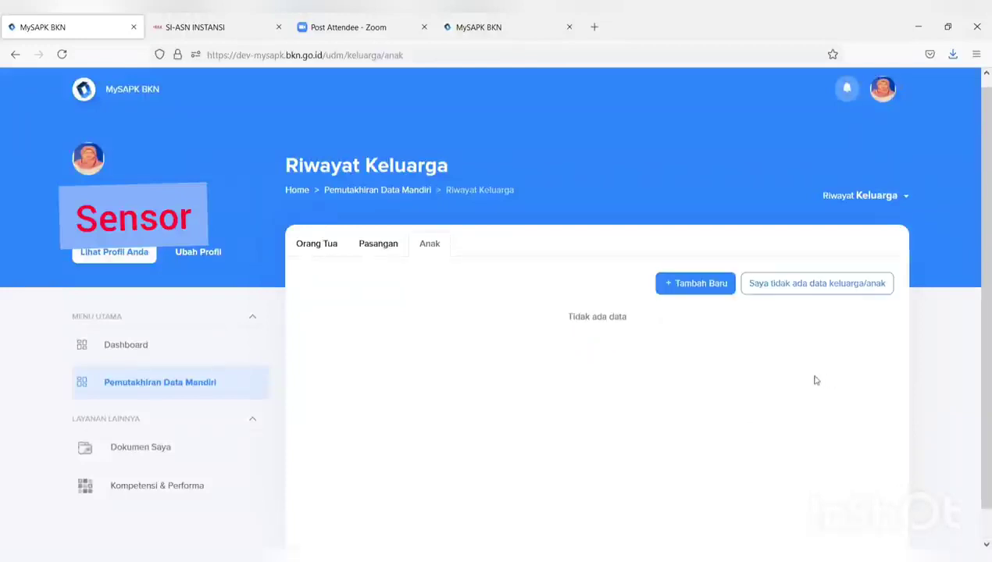
{"action": "left_click", "coordinate": [388, 250]}
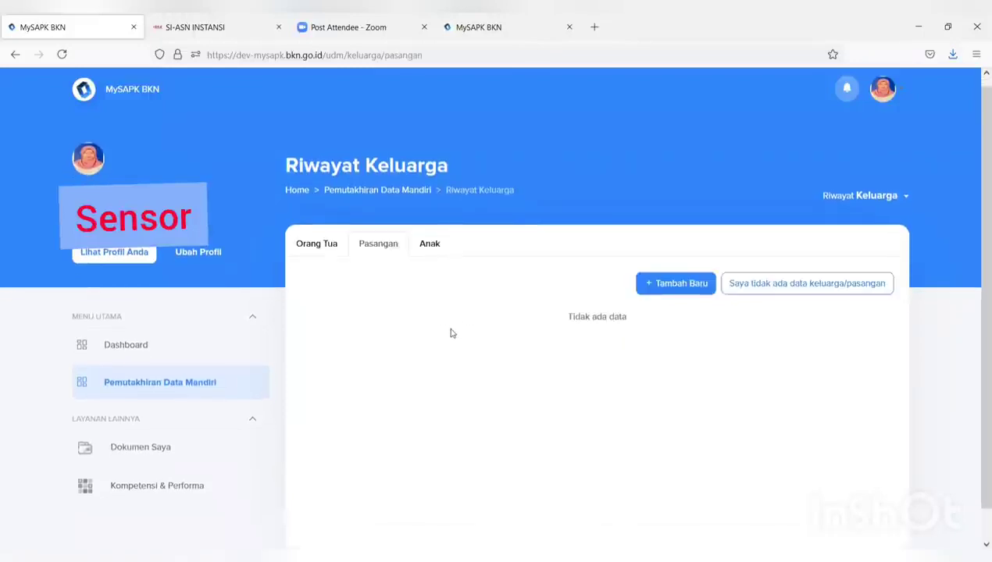
{"action": "left_click", "coordinate": [328, 244]}
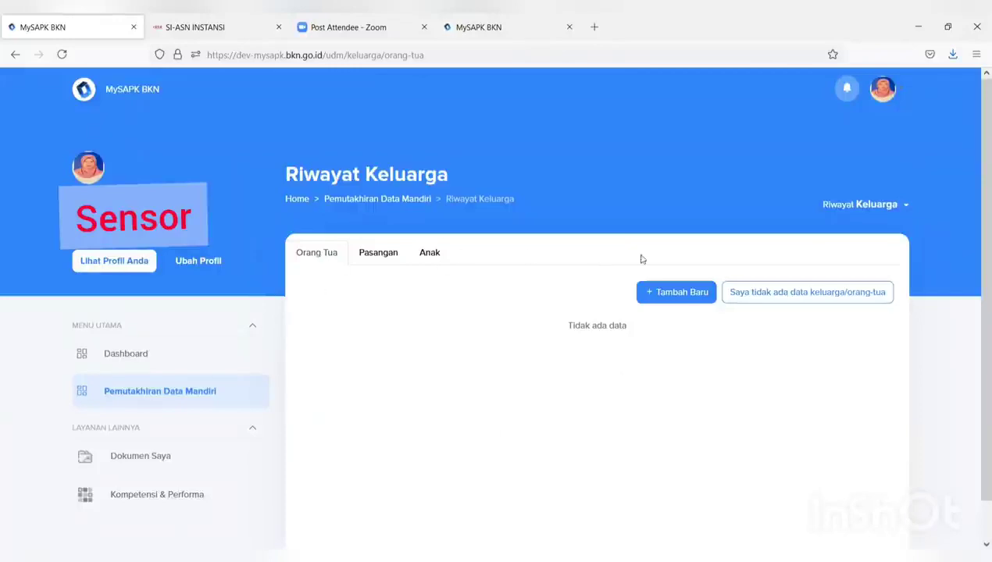
{"action": "left_click", "coordinate": [680, 293]}
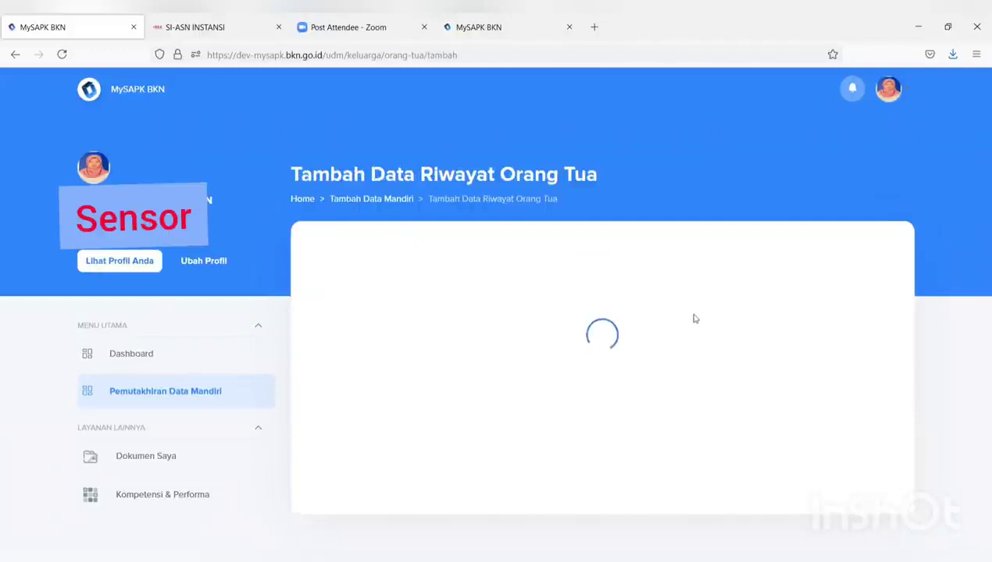
{"action": "scroll", "coordinate": [695, 319], "scroll_direction": "down", "scroll_amount": 5}
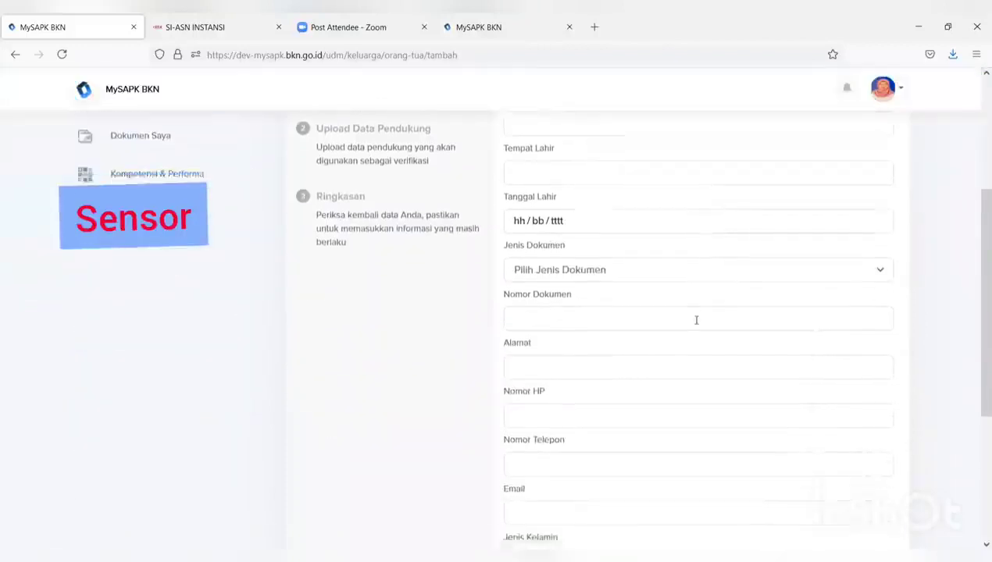
{"action": "scroll", "coordinate": [698, 327], "scroll_direction": "up", "scroll_amount": 5}
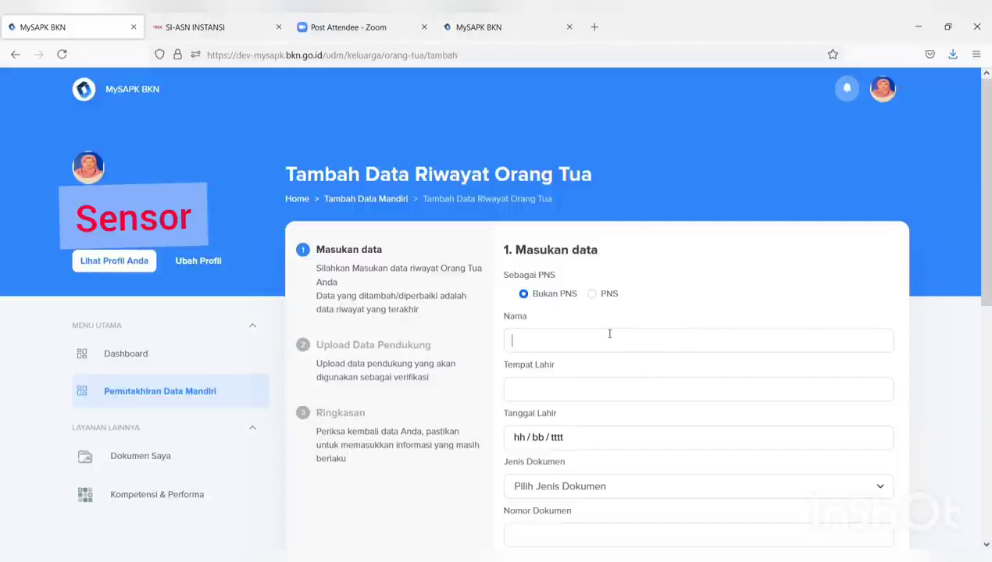
{"action": "scroll", "coordinate": [609, 336], "scroll_direction": "down", "scroll_amount": 2}
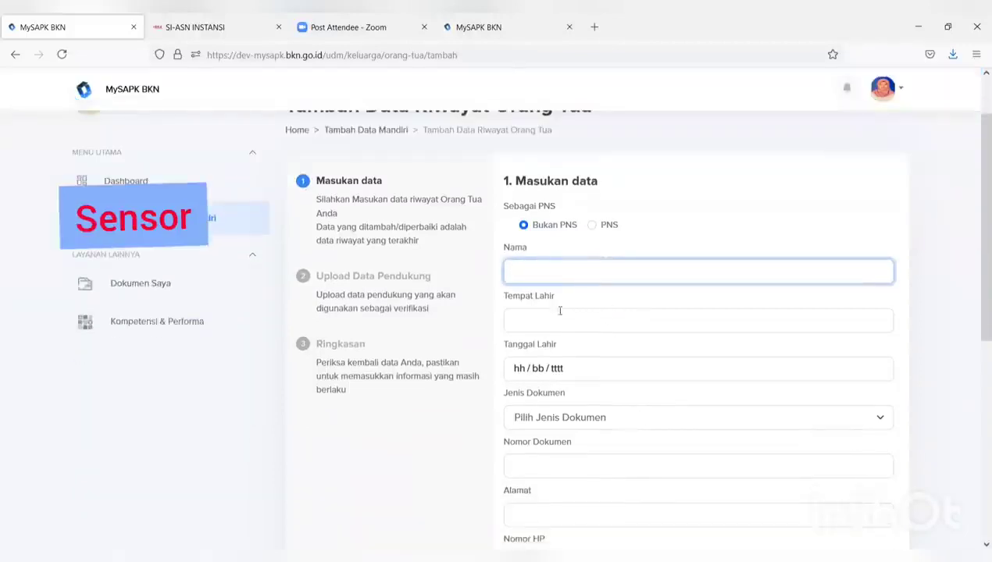
{"action": "left_click", "coordinate": [523, 226]}
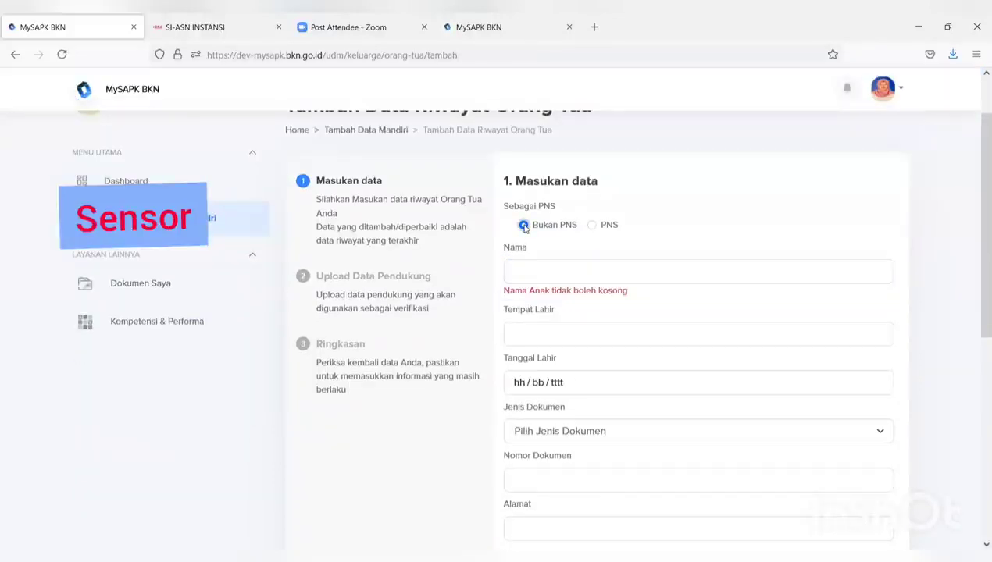
{"action": "left_click", "coordinate": [591, 225]}
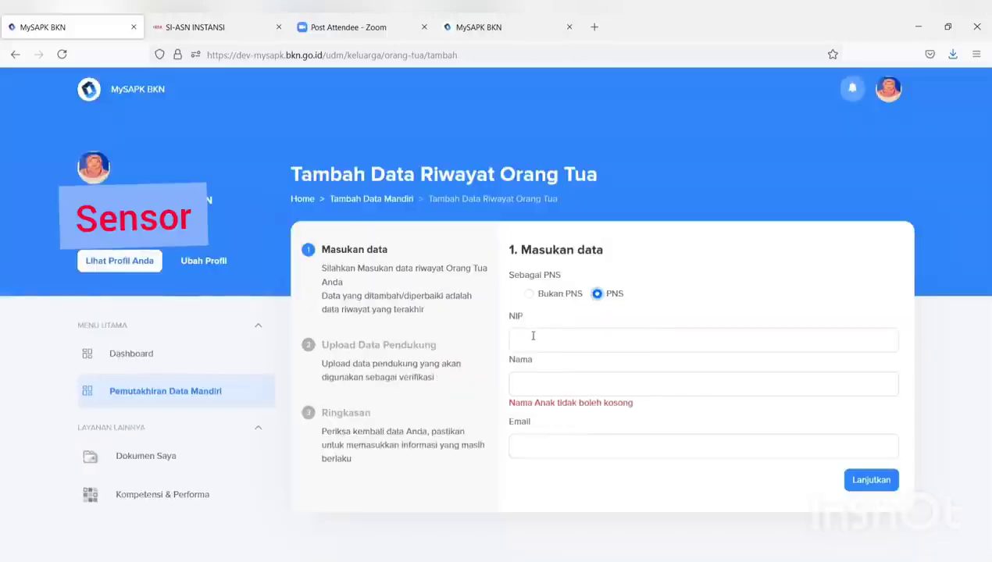
{"action": "left_click", "coordinate": [533, 336]}
{"action": "left_click", "coordinate": [524, 295]}
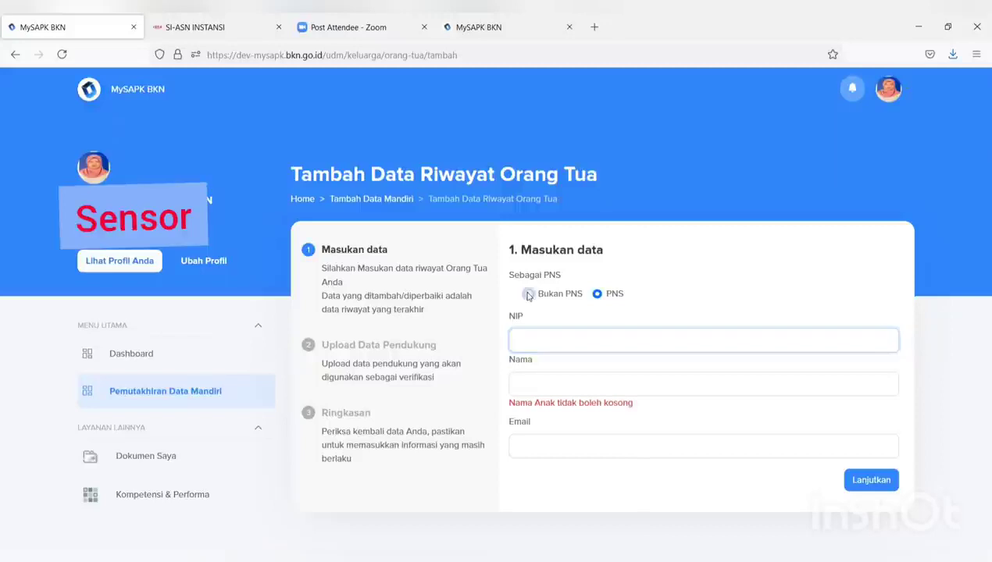
{"action": "scroll", "coordinate": [529, 301], "scroll_direction": "down", "scroll_amount": 4}
{"action": "scroll", "coordinate": [532, 304], "scroll_direction": "down", "scroll_amount": 3}
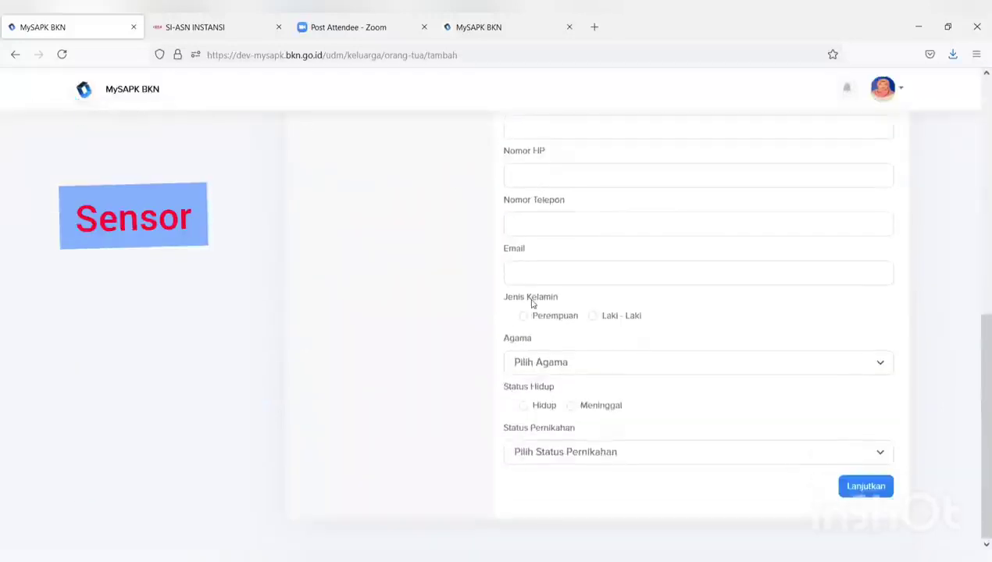
{"action": "scroll", "coordinate": [535, 305], "scroll_direction": "up", "scroll_amount": 7}
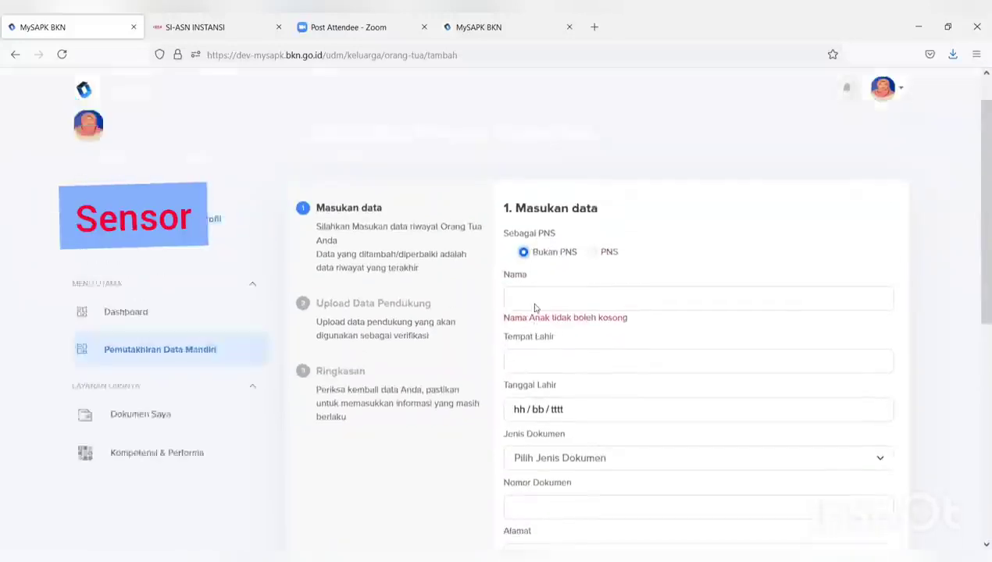
{"action": "scroll", "coordinate": [534, 306], "scroll_direction": "down", "scroll_amount": 1}
{"action": "left_click", "coordinate": [521, 205]}
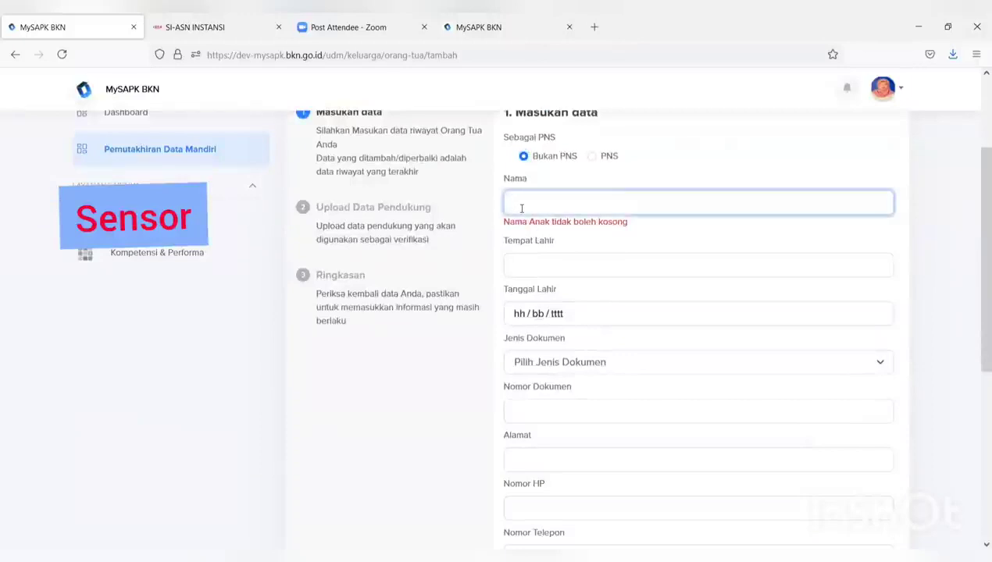
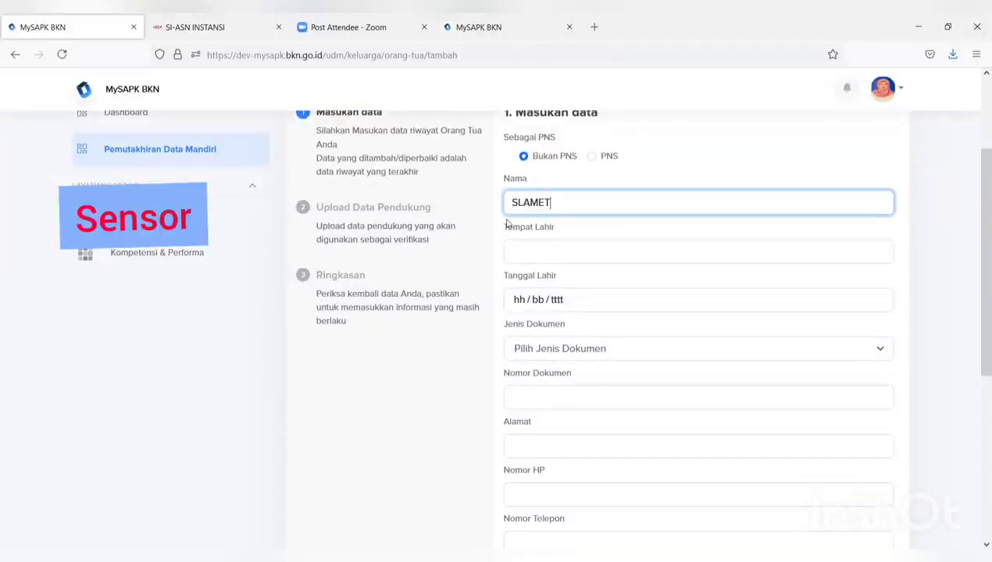
{"action": "left_click", "coordinate": [513, 249]}
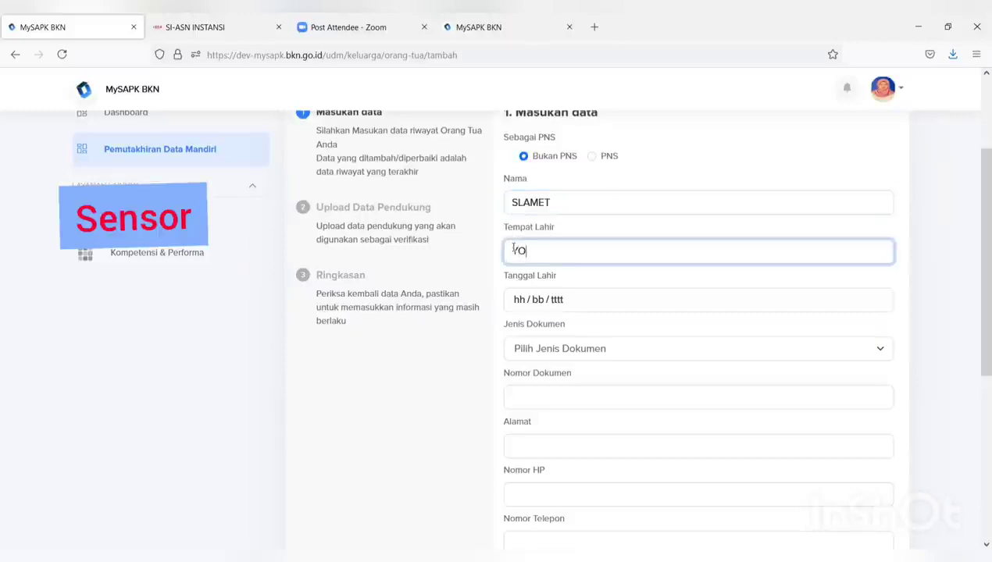
{"action": "type", "text": "YOGYAKARTA"}
{"action": "left_click", "coordinate": [554, 300]}
{"action": "left_click", "coordinate": [522, 300]}
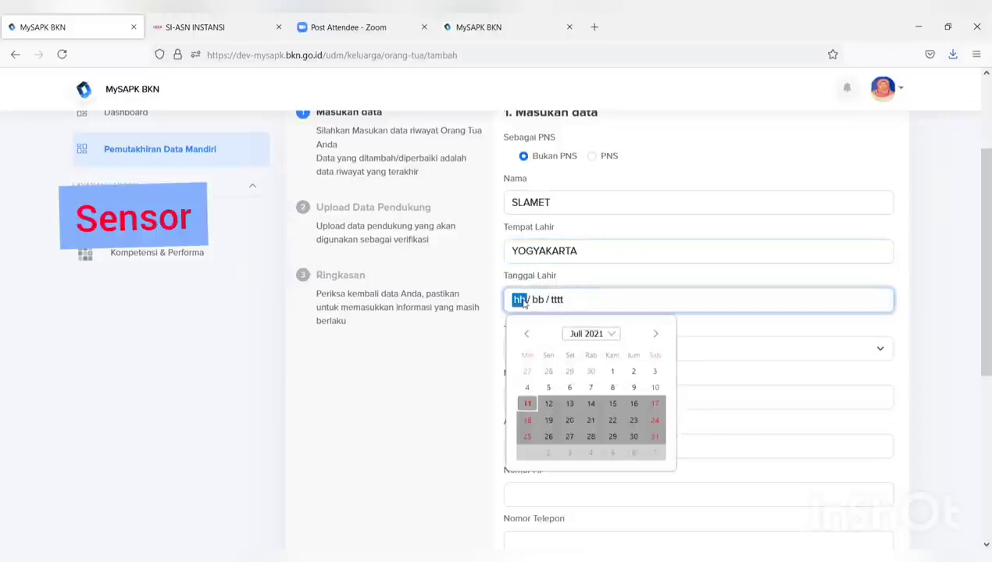
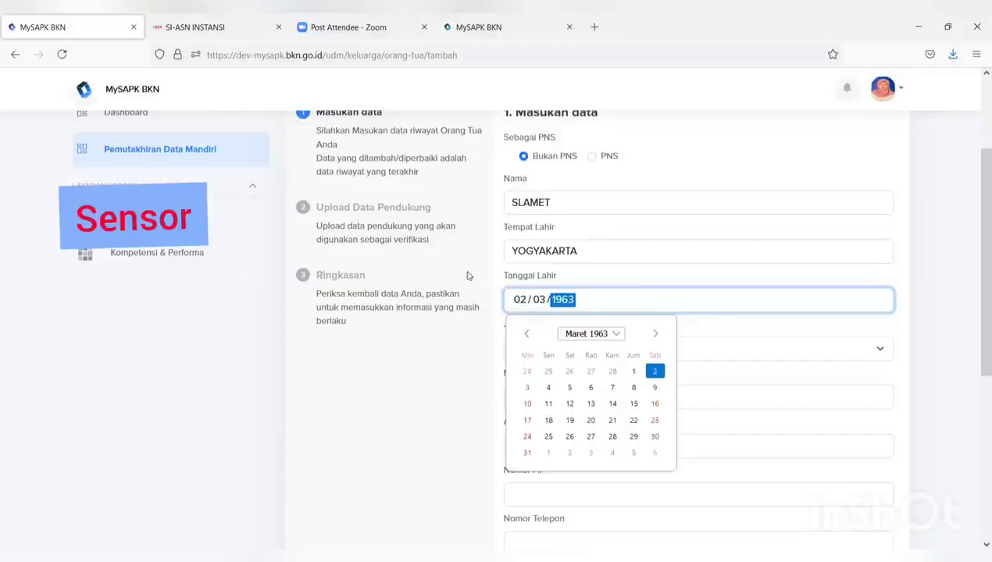
{"action": "left_click", "coordinate": [424, 345]}
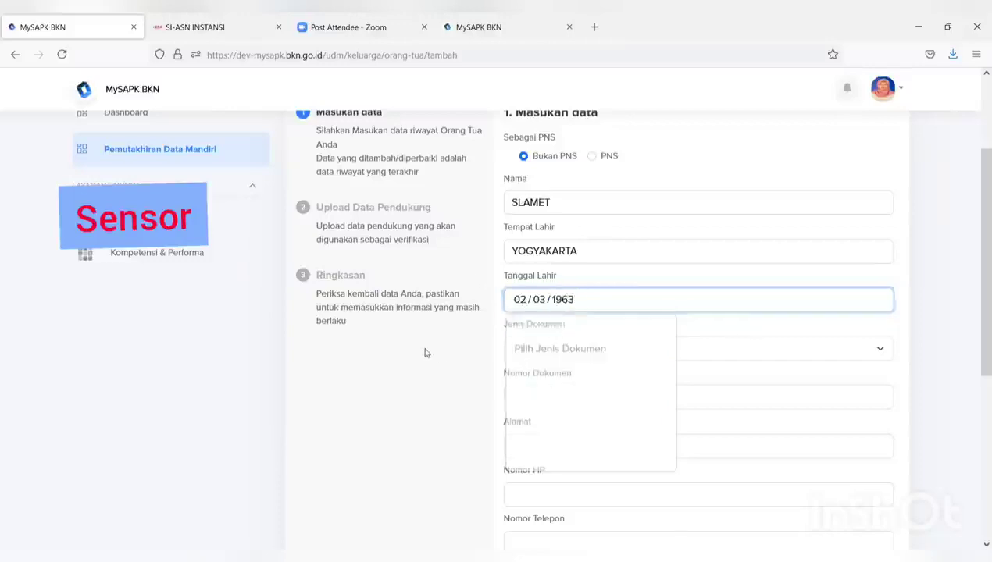
Fill in the parent's document number, address and mobile number fields
{"action": "left_click", "coordinate": [523, 353]}
{"action": "left_click", "coordinate": [529, 401]}
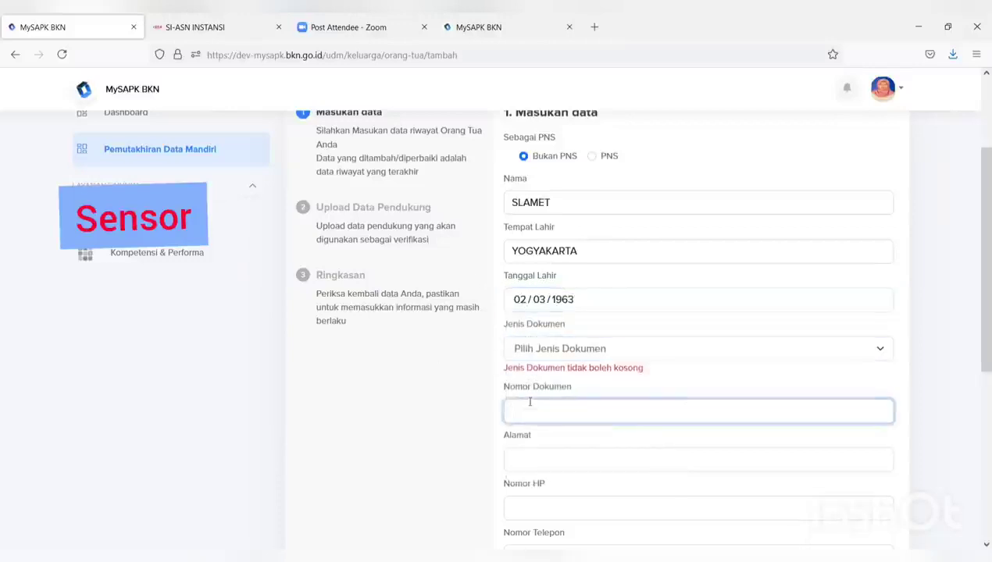
{"action": "type", "text": "99"}
{"action": "scroll", "coordinate": [529, 402], "scroll_direction": "down", "scroll_amount": 10}
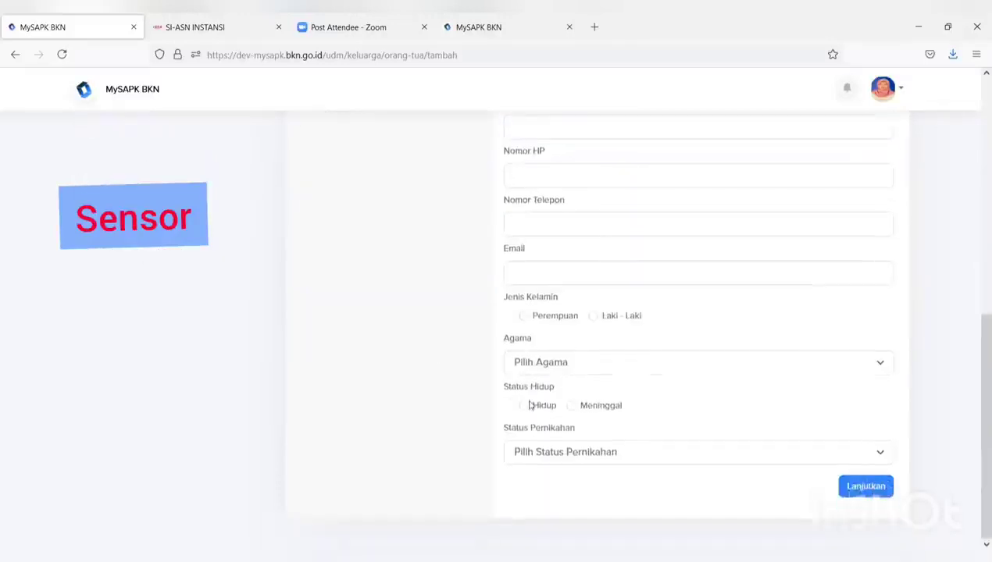
{"action": "scroll", "coordinate": [578, 399], "scroll_direction": "up", "scroll_amount": 8}
{"action": "left_click", "coordinate": [562, 300]}
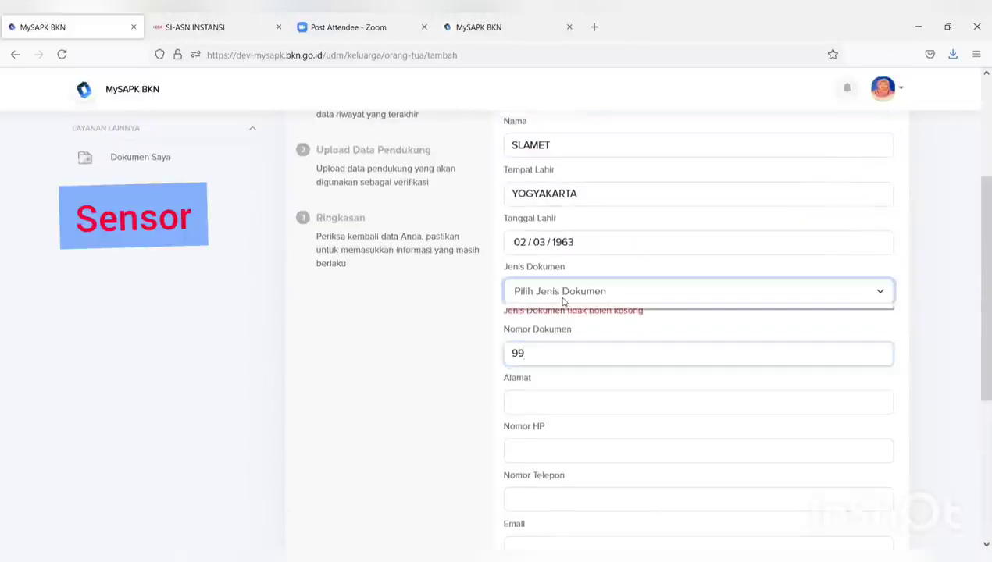
{"action": "left_click", "coordinate": [557, 397]}
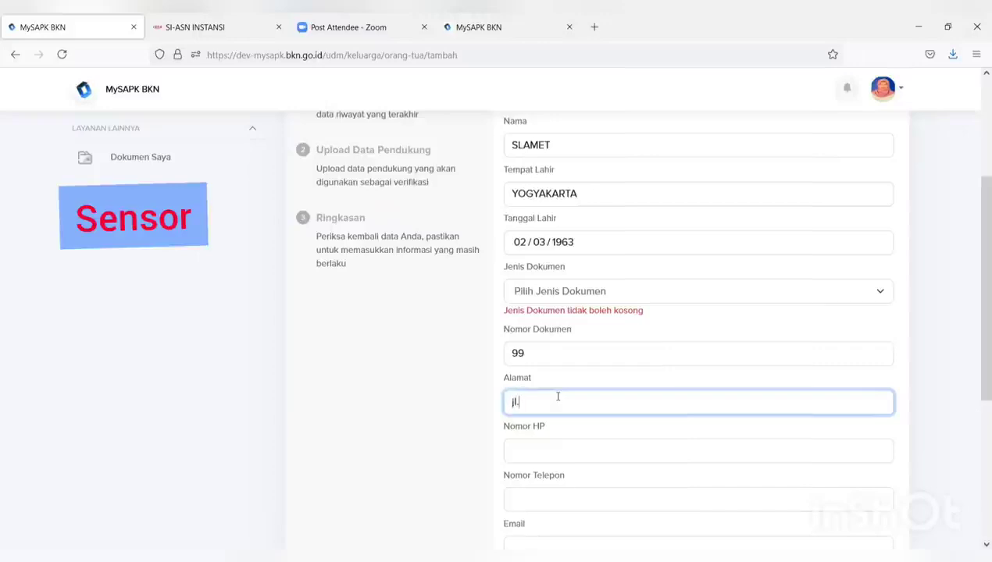
{"action": "left_click", "coordinate": [546, 452]}
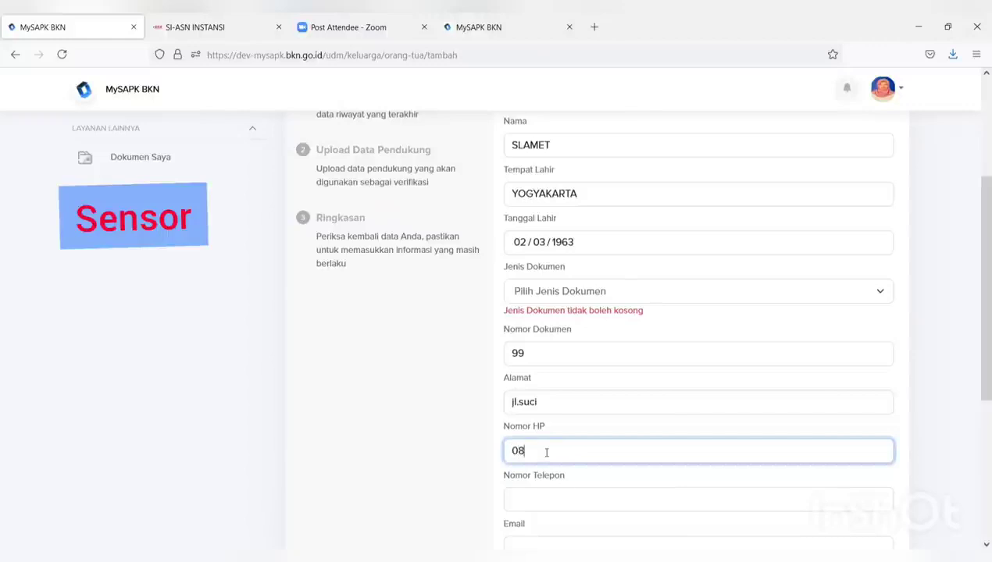
Look through the marital status and religion options, then leave the form for Pemutakhiran Data Mandiri
{"action": "scroll", "coordinate": [551, 457], "scroll_direction": "down", "scroll_amount": 4}
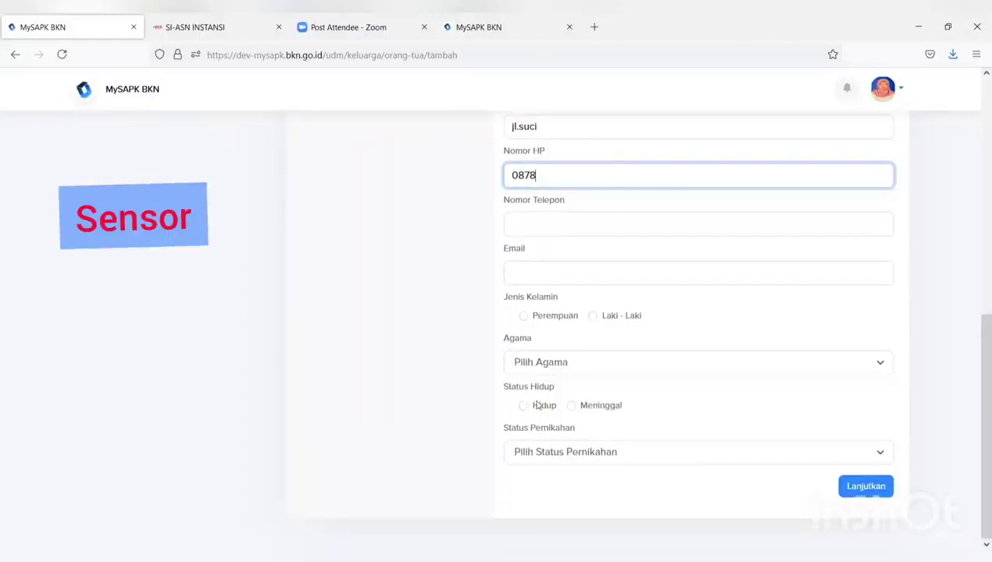
{"action": "left_click", "coordinate": [565, 458]}
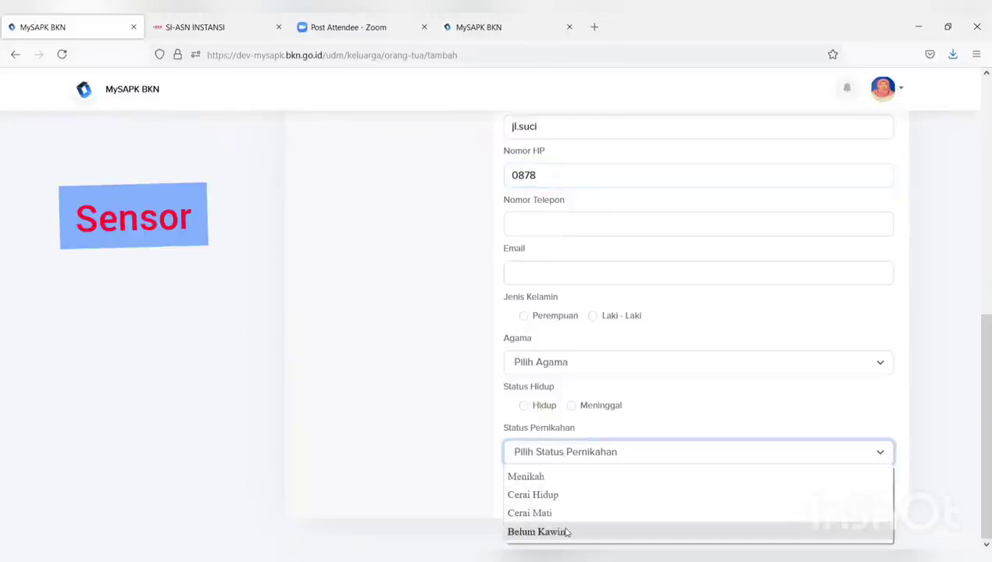
{"action": "left_click", "coordinate": [567, 364]}
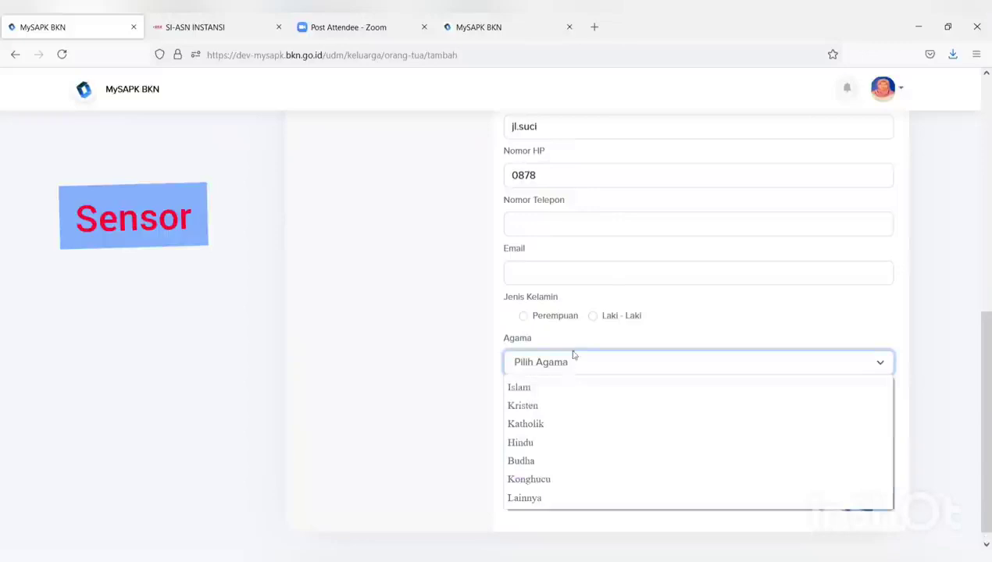
{"action": "left_click", "coordinate": [776, 297]}
{"action": "left_click", "coordinate": [747, 275]}
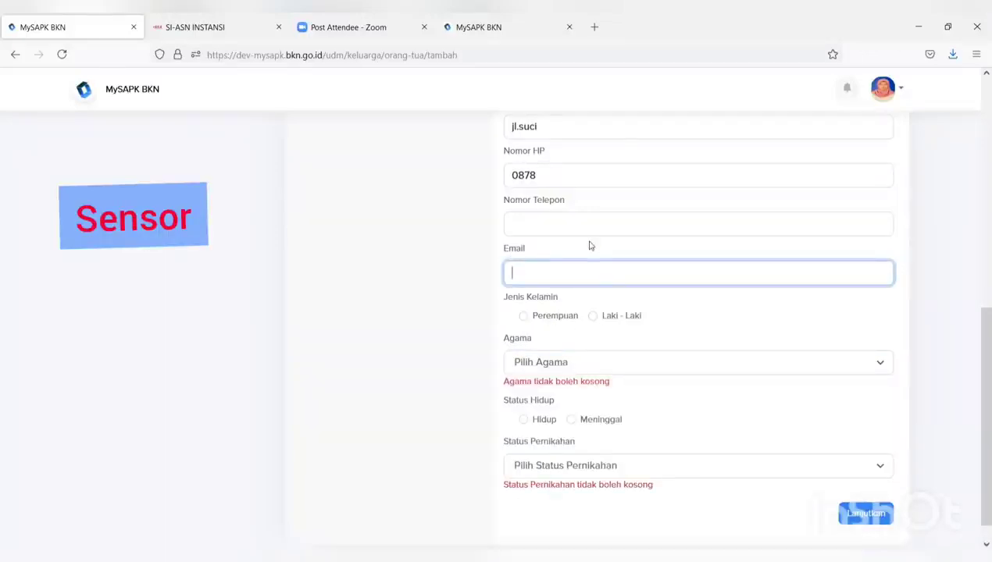
{"action": "scroll", "coordinate": [723, 337], "scroll_direction": "up", "scroll_amount": 10}
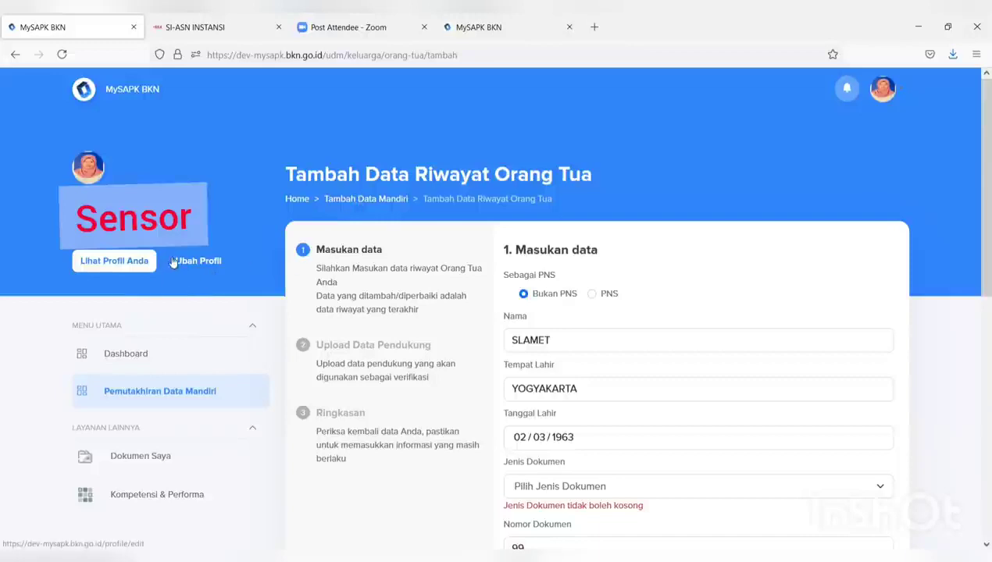
{"action": "scroll", "coordinate": [515, 324], "scroll_direction": "down", "scroll_amount": 1}
{"action": "scroll", "coordinate": [525, 323], "scroll_direction": "up", "scroll_amount": 1}
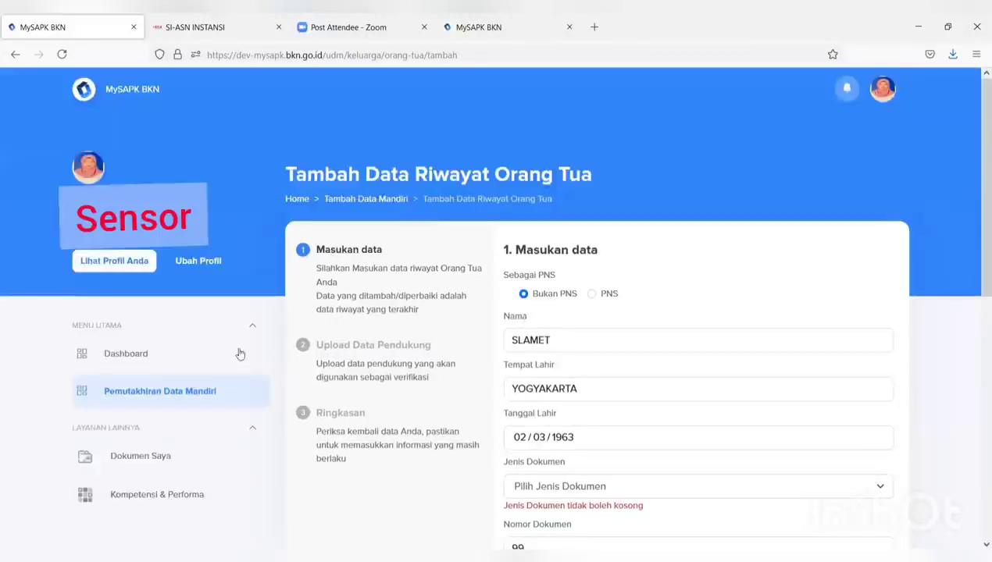
{"action": "left_click", "coordinate": [182, 393]}
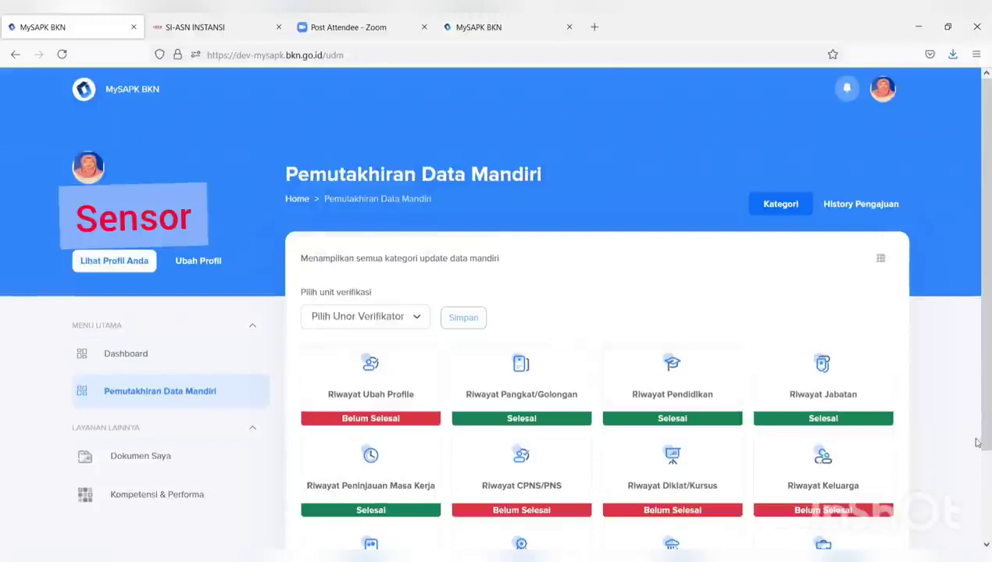
From the empty Riwayat SKP list, open the blank Tambah Data Riwayat SKP form
{"action": "scroll", "coordinate": [851, 467], "scroll_direction": "down", "scroll_amount": 3}
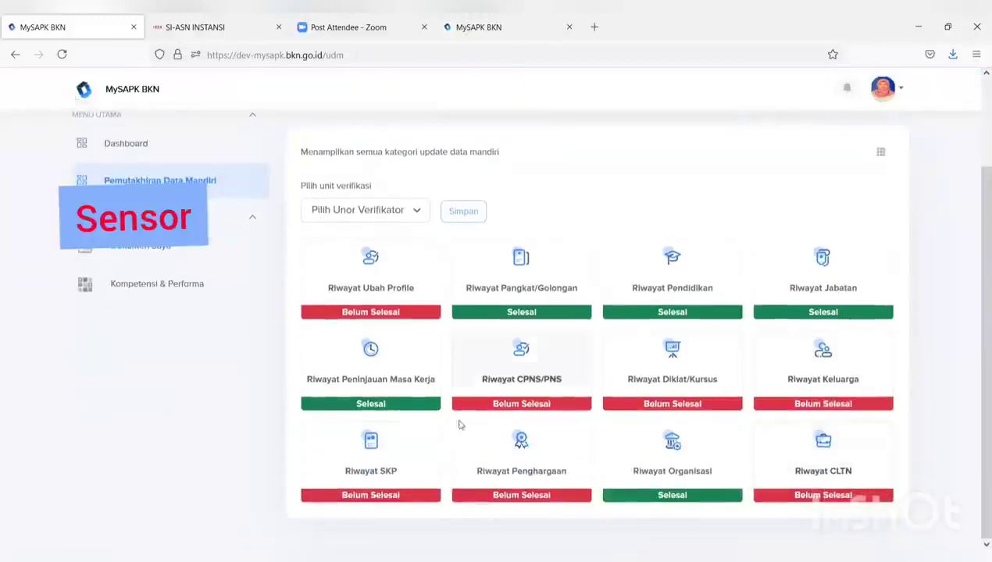
{"action": "left_click", "coordinate": [351, 474]}
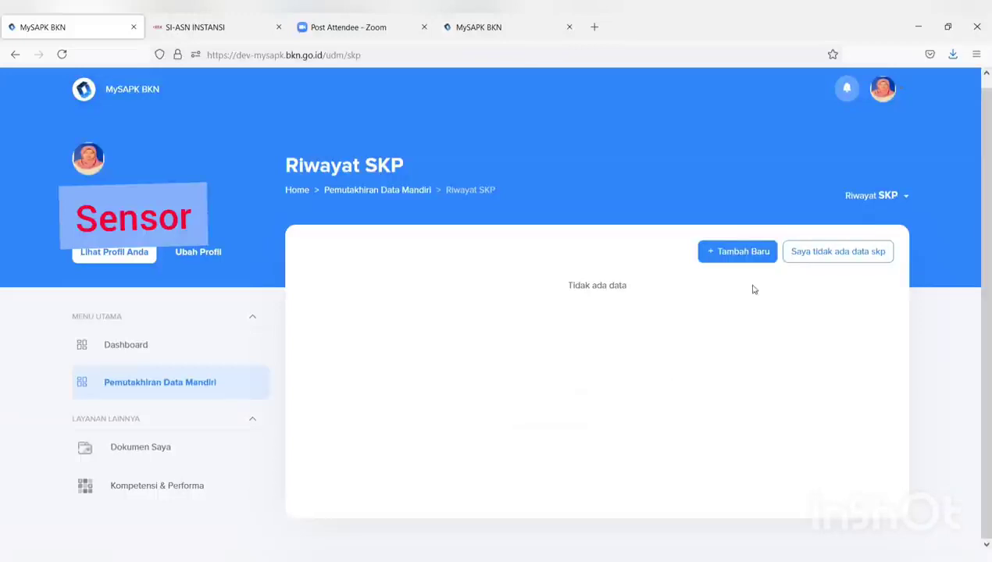
{"action": "left_click", "coordinate": [717, 254]}
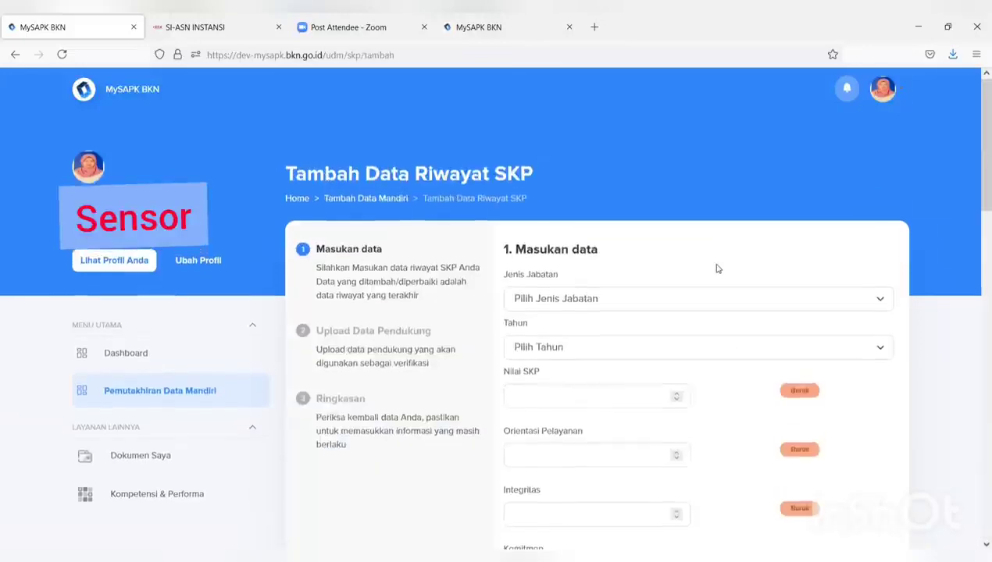
Choose Jabatan Fungsional Tertentu, year 2019, Nilai SKP 90, and fill the service orientation score
{"action": "left_click", "coordinate": [686, 304]}
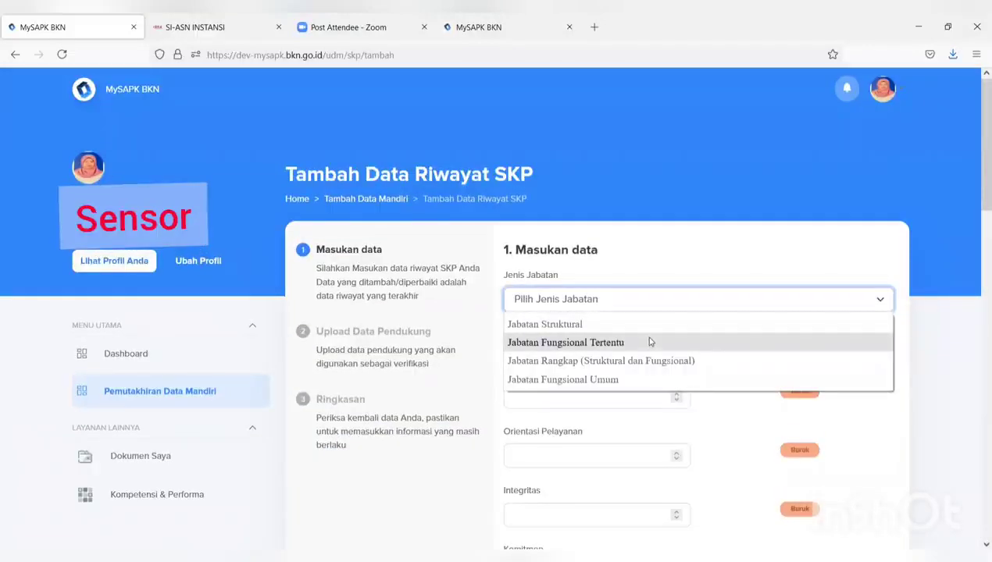
{"action": "left_click", "coordinate": [648, 341]}
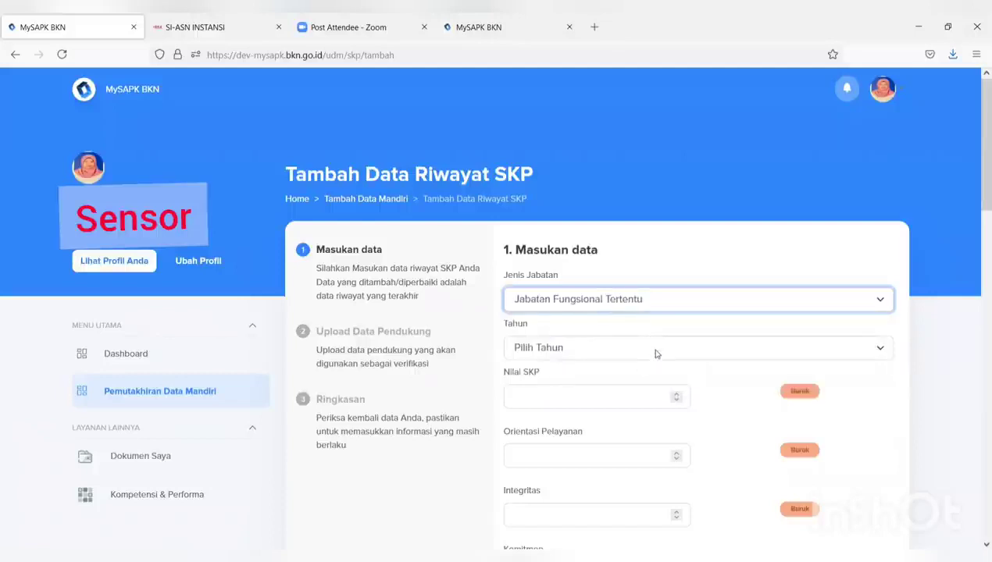
{"action": "left_click", "coordinate": [656, 351]}
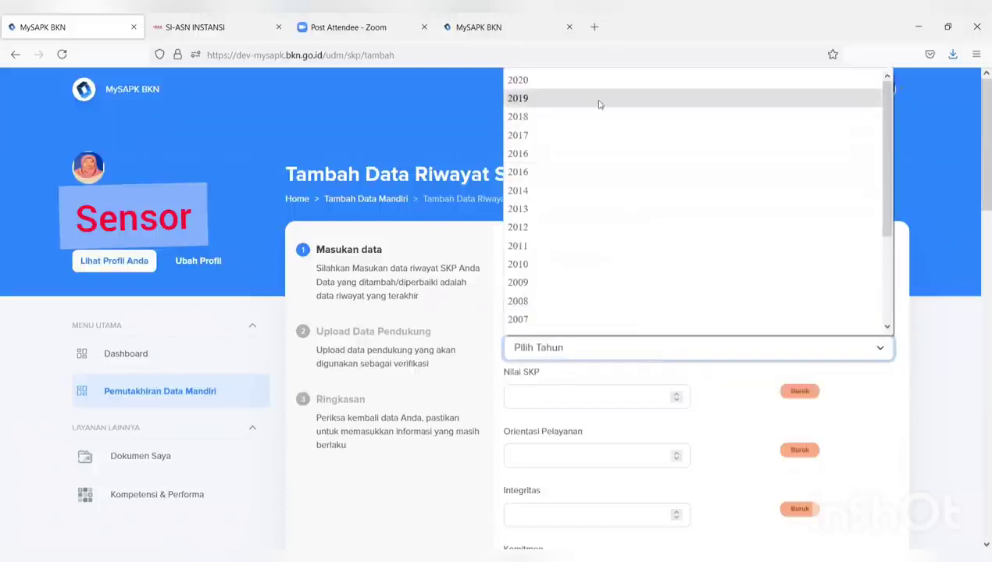
{"action": "left_click", "coordinate": [600, 100]}
{"action": "left_click", "coordinate": [589, 407]}
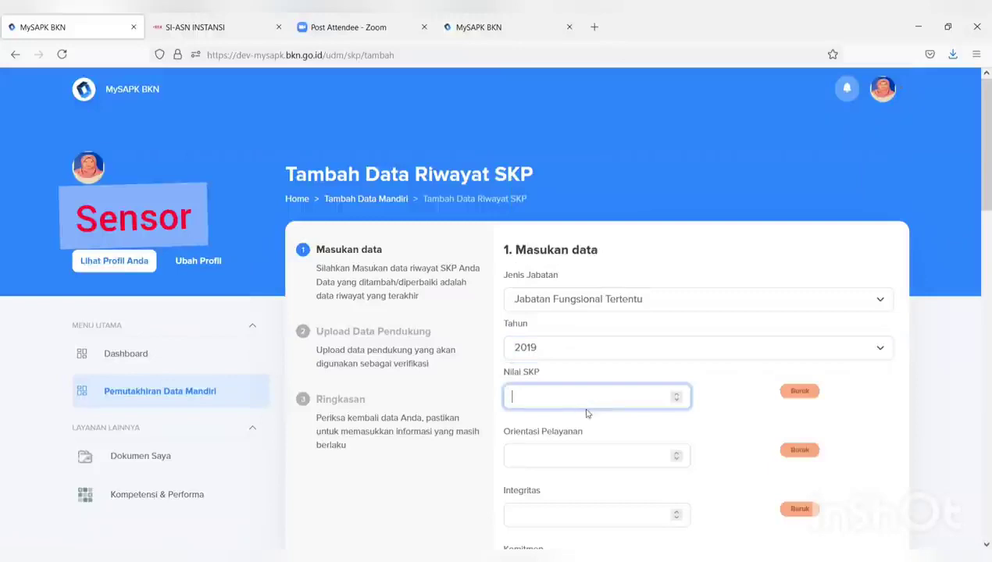
{"action": "type", "text": "90"}
{"action": "left_click", "coordinate": [520, 456]}
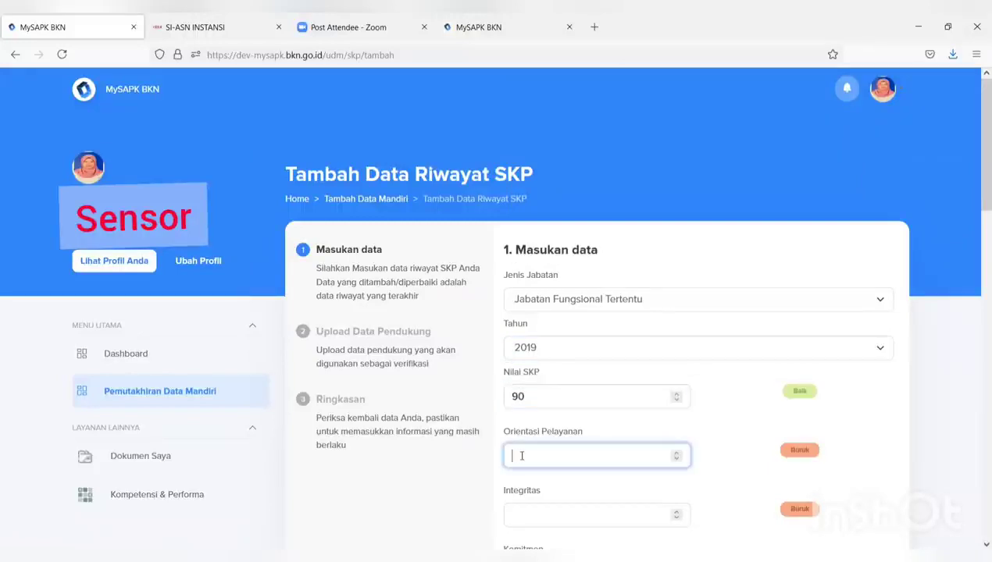
{"action": "type", "text": "90"}
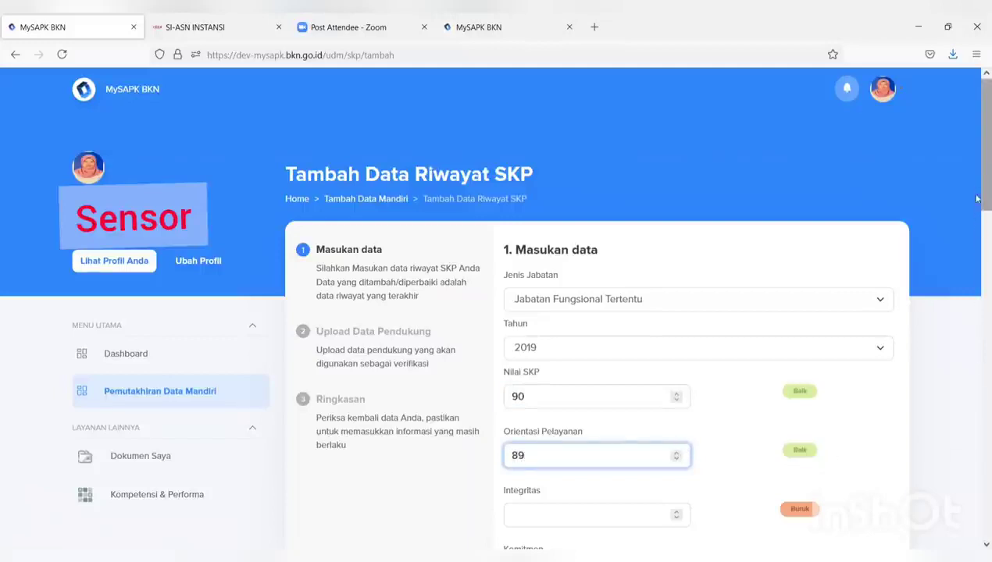
Enter 90 for the integrity, commitment, discipline and teamwork scores
{"action": "left_click_drag", "start_coordinate": [976, 194], "coordinate": [976, 288]}
{"action": "left_click", "coordinate": [573, 190]}
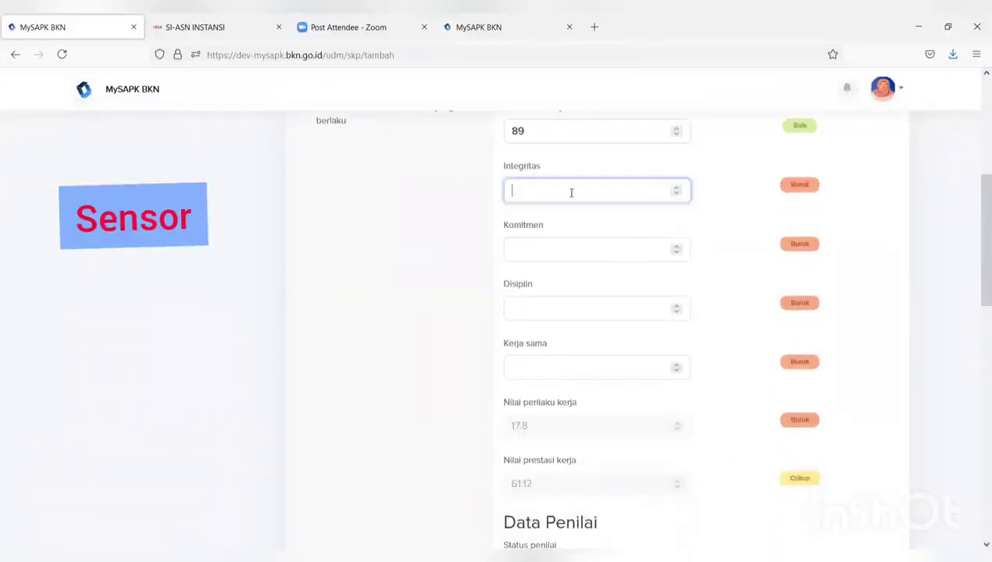
{"action": "type", "text": "90"}
{"action": "left_click", "coordinate": [568, 249]}
{"action": "type", "text": "9"}
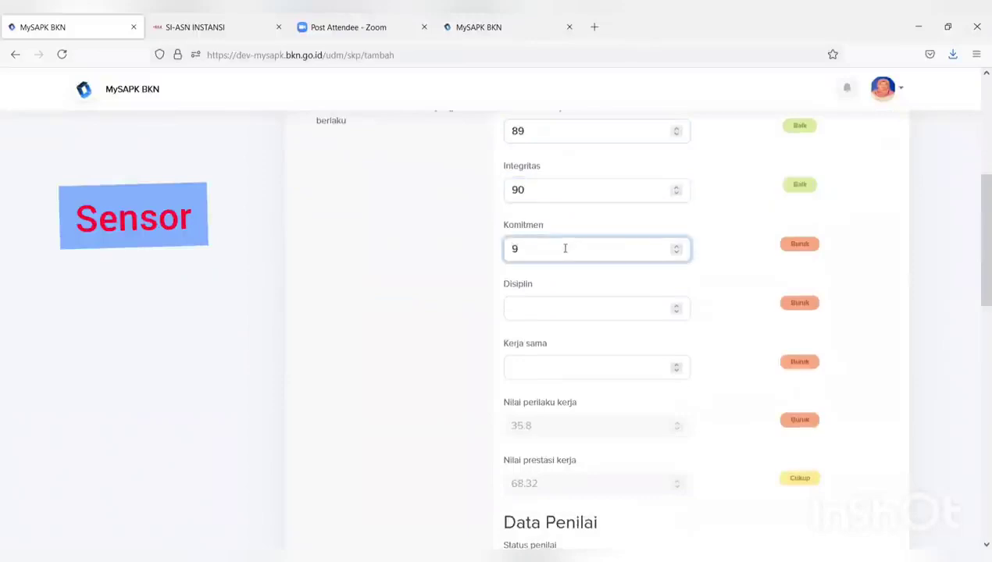
{"action": "type", "text": "0"}
{"action": "left_click", "coordinate": [567, 313]}
{"action": "type", "text": "90"}
{"action": "left_click", "coordinate": [560, 364]}
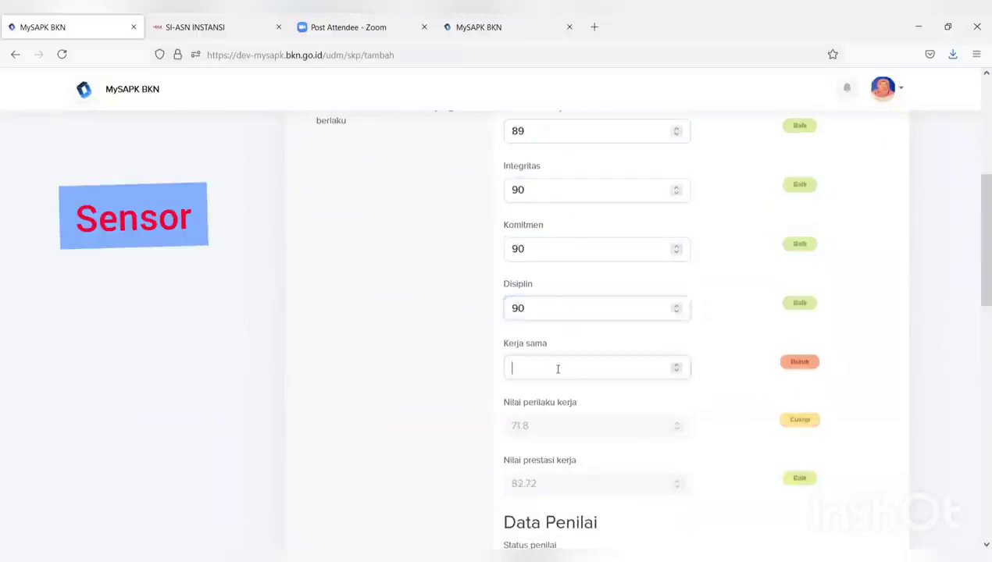
{"action": "type", "text": "90"}
{"action": "left_click_drag", "start_coordinate": [976, 266], "coordinate": [978, 328]}
{"action": "left_click", "coordinate": [742, 384]}
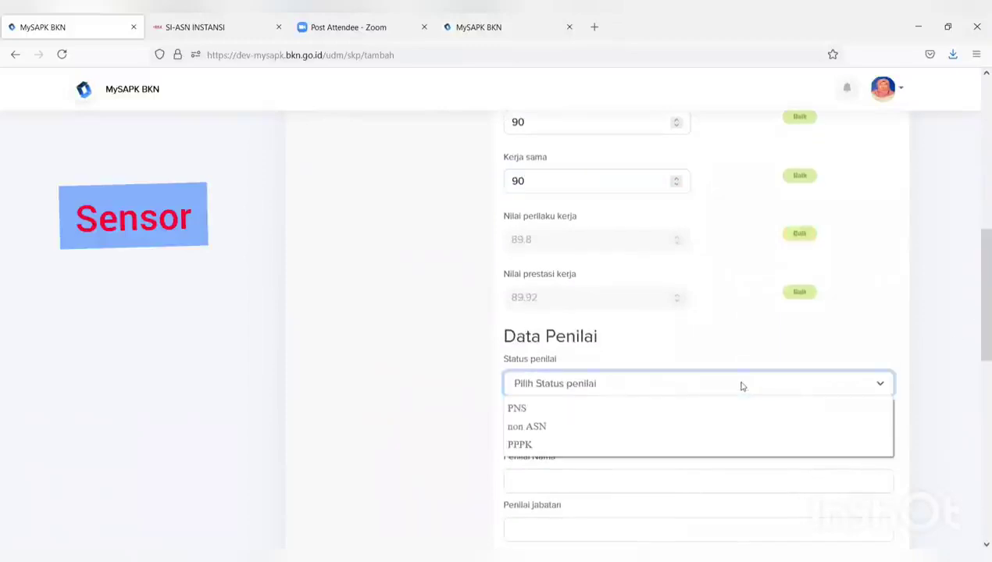
Set the assessor status to PNS and pick the assessor's ID number and name from suggestions
{"action": "left_click", "coordinate": [665, 407]}
{"action": "scroll", "coordinate": [658, 413], "scroll_direction": "down", "scroll_amount": 4}
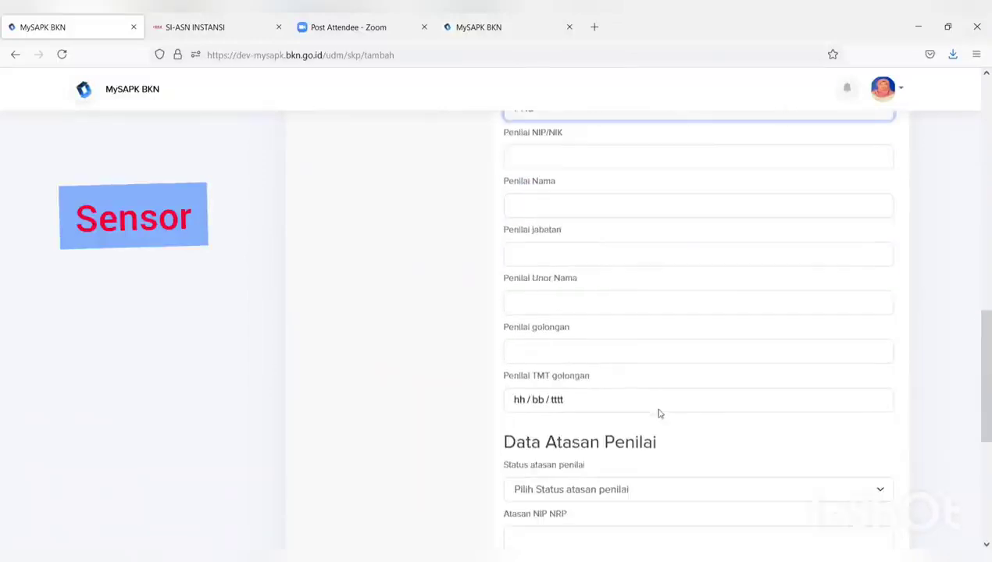
{"action": "scroll", "coordinate": [657, 414], "scroll_direction": "up", "scroll_amount": 2}
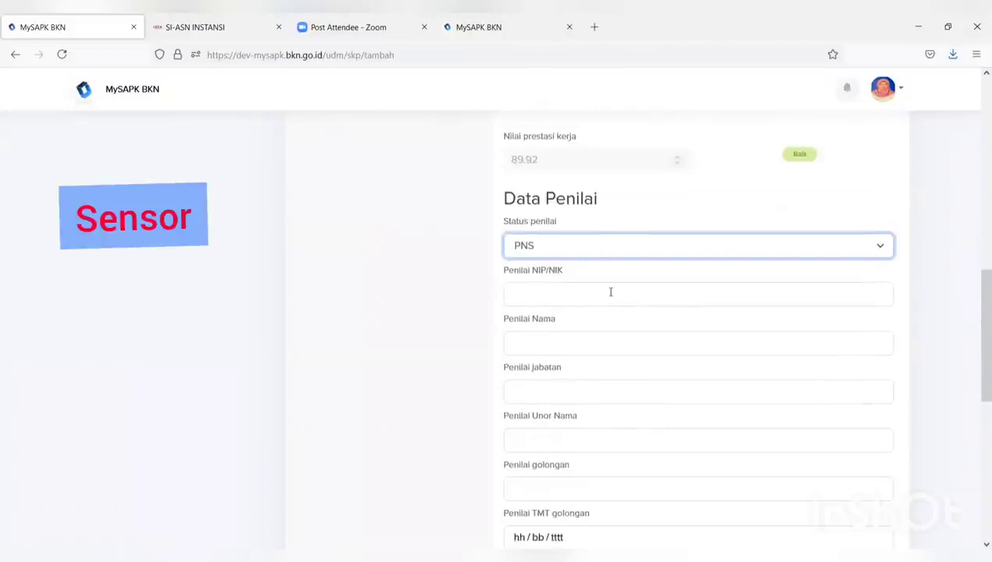
{"action": "left_click", "coordinate": [610, 292]}
{"action": "type", "text": "198"}
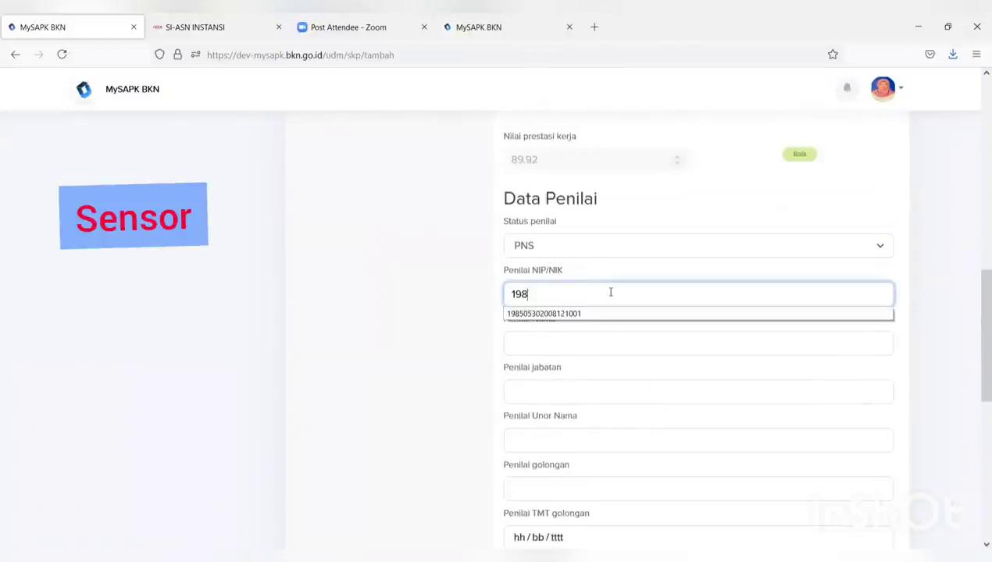
{"action": "left_click", "coordinate": [589, 314]}
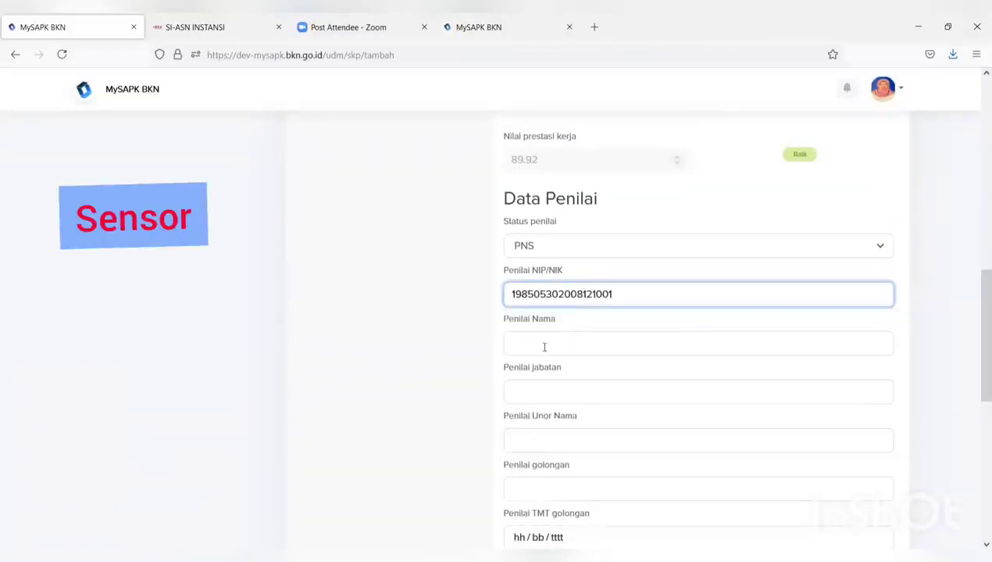
{"action": "left_click", "coordinate": [544, 347]}
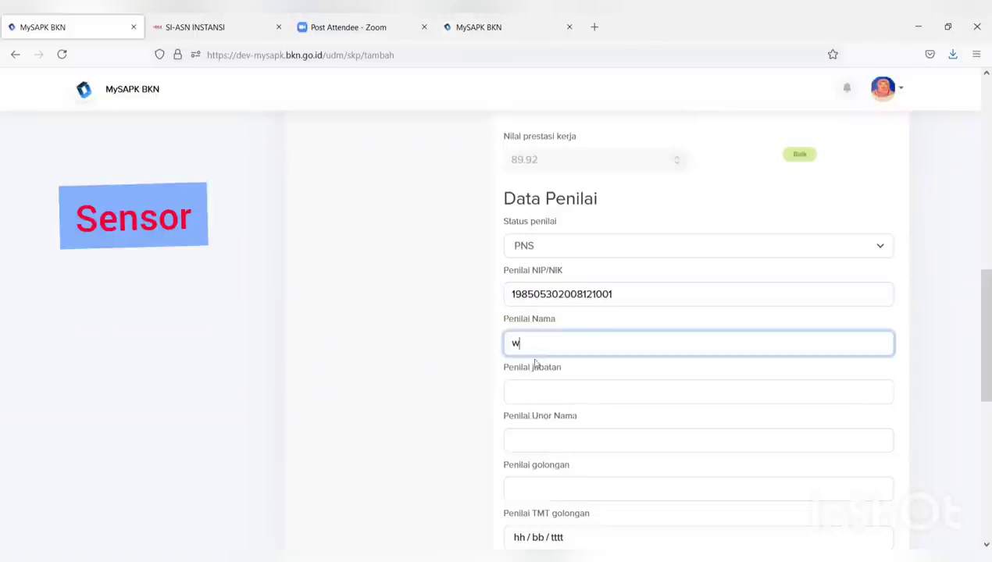
{"action": "type", "text": "w"}
{"action": "left_click", "coordinate": [536, 364]}
{"action": "left_click", "coordinate": [536, 391]}
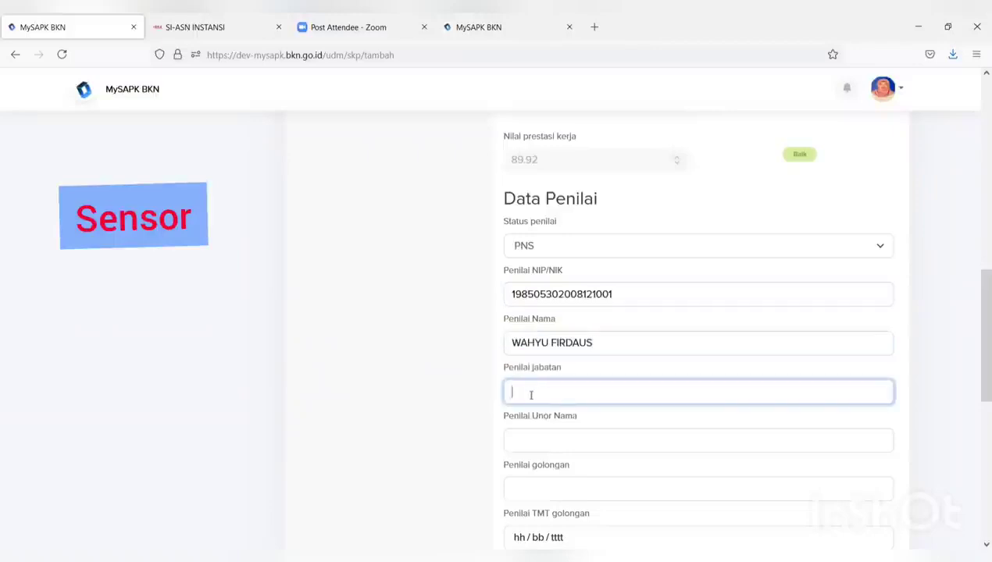
Set the assessor to PRANATA KOMPUTER MADYA, SUBDIT PERENCANAAN, rank III/d with TMT 5 July 2021
{"action": "type", "text": "pr"}
{"action": "left_click", "coordinate": [596, 412]}
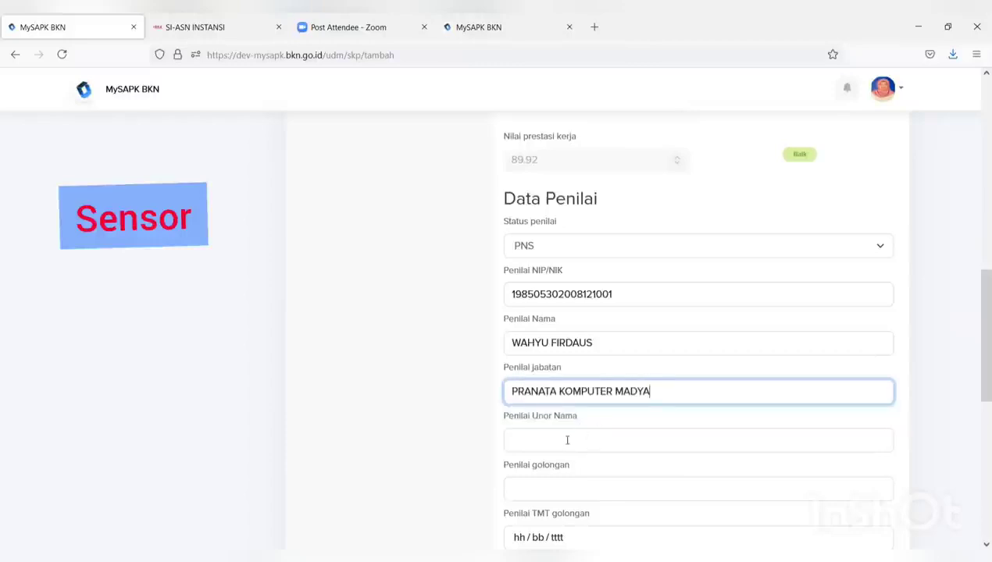
{"action": "left_click", "coordinate": [568, 441]}
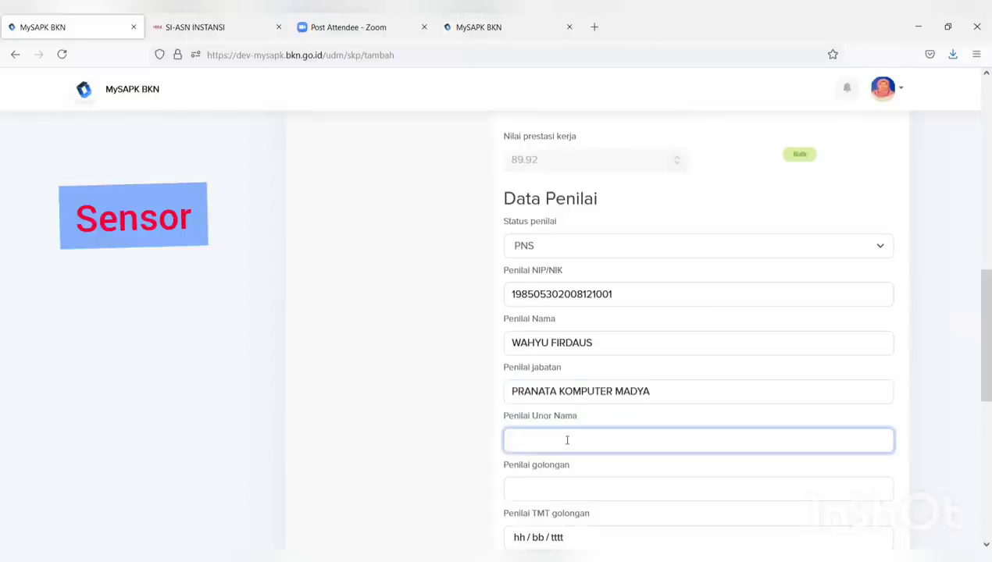
{"action": "type", "text": "su"}
{"action": "left_click", "coordinate": [547, 459]}
{"action": "left_click", "coordinate": [542, 486]}
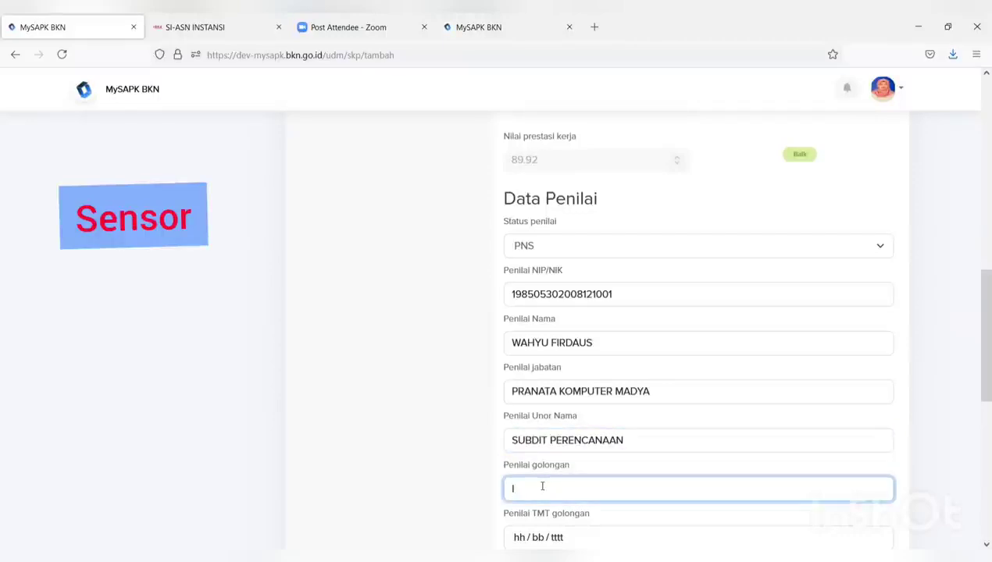
{"action": "type", "text": "II"}
{"action": "left_click", "coordinate": [540, 507]}
{"action": "scroll", "coordinate": [542, 509], "scroll_direction": "down", "scroll_amount": 1}
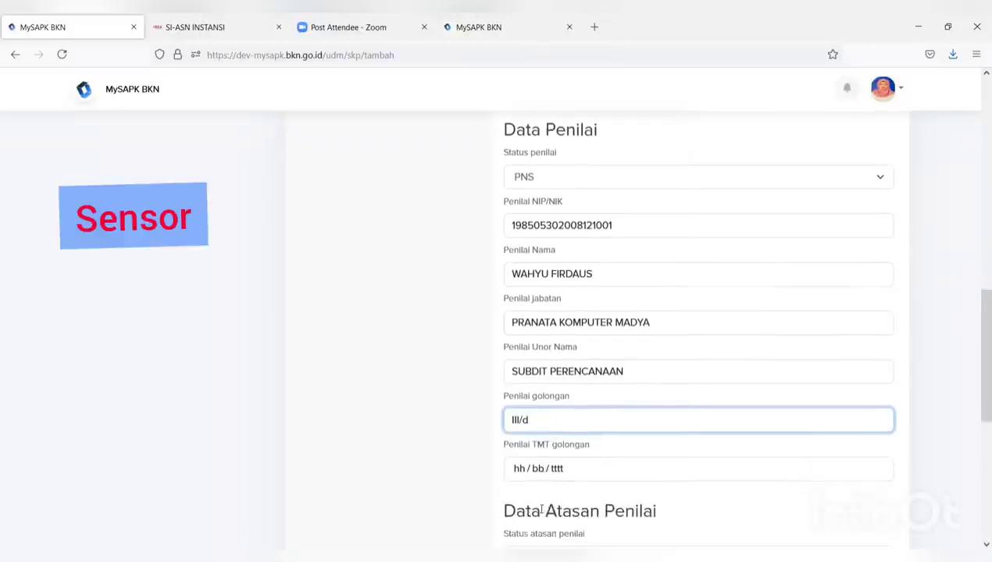
{"action": "left_click", "coordinate": [548, 469]}
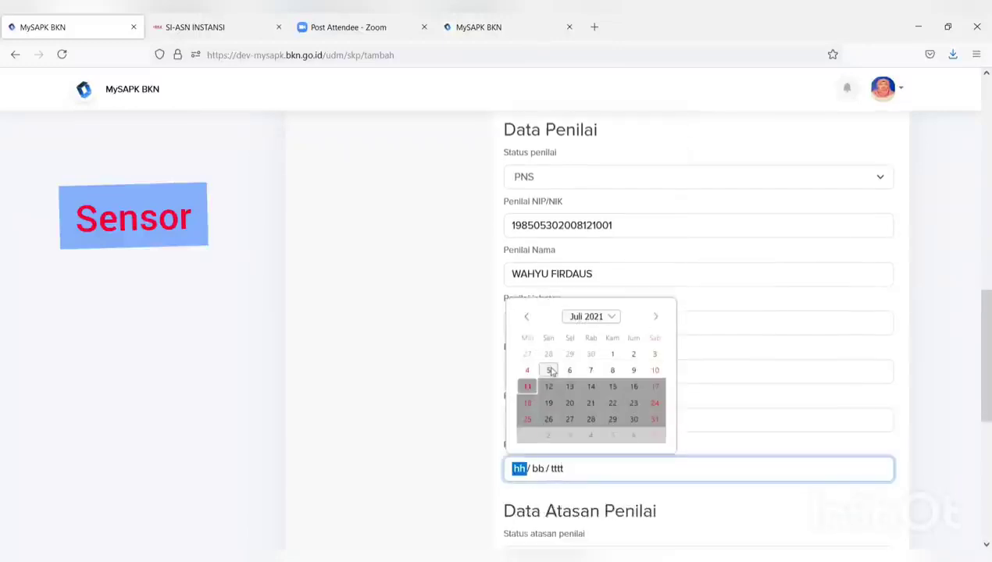
{"action": "left_click", "coordinate": [551, 371]}
{"action": "scroll", "coordinate": [593, 458], "scroll_direction": "up", "scroll_amount": 1}
{"action": "scroll", "coordinate": [607, 429], "scroll_direction": "down", "scroll_amount": 4}
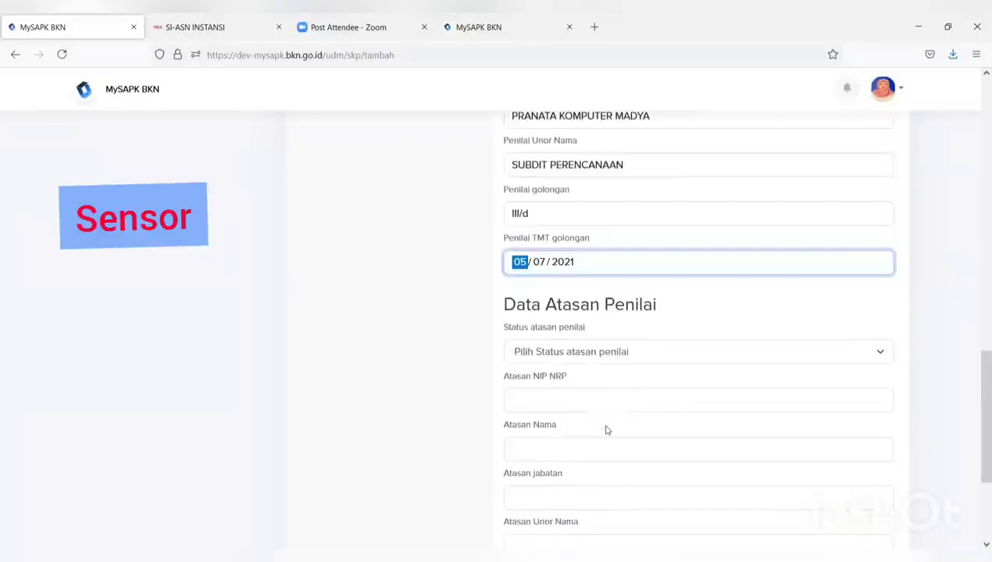
Set the superior's status to PNS and fill the superior's ID number and name from suggestions
{"action": "left_click", "coordinate": [595, 354]}
{"action": "left_click", "coordinate": [583, 377]}
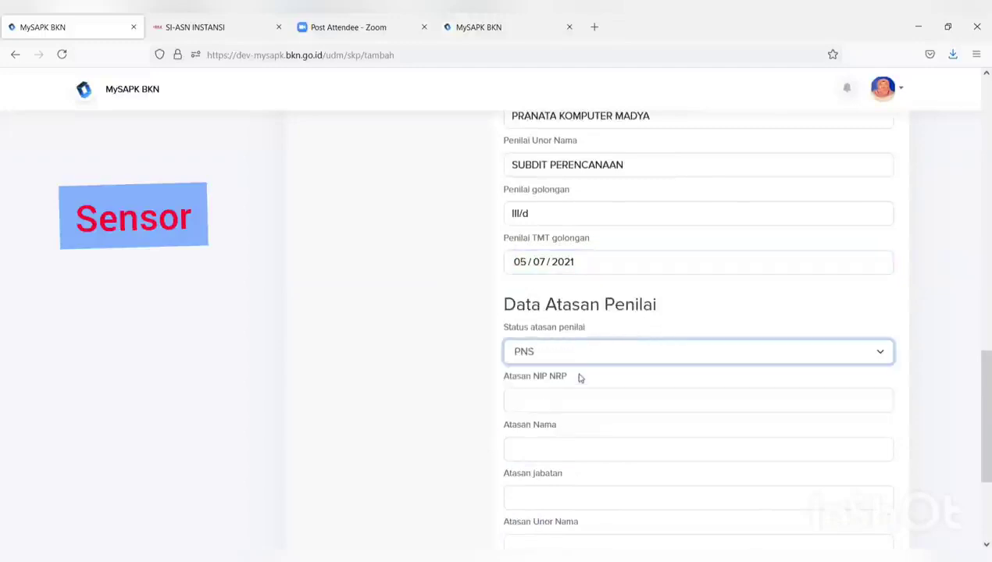
{"action": "left_click", "coordinate": [575, 401]}
{"action": "type", "text": "1"}
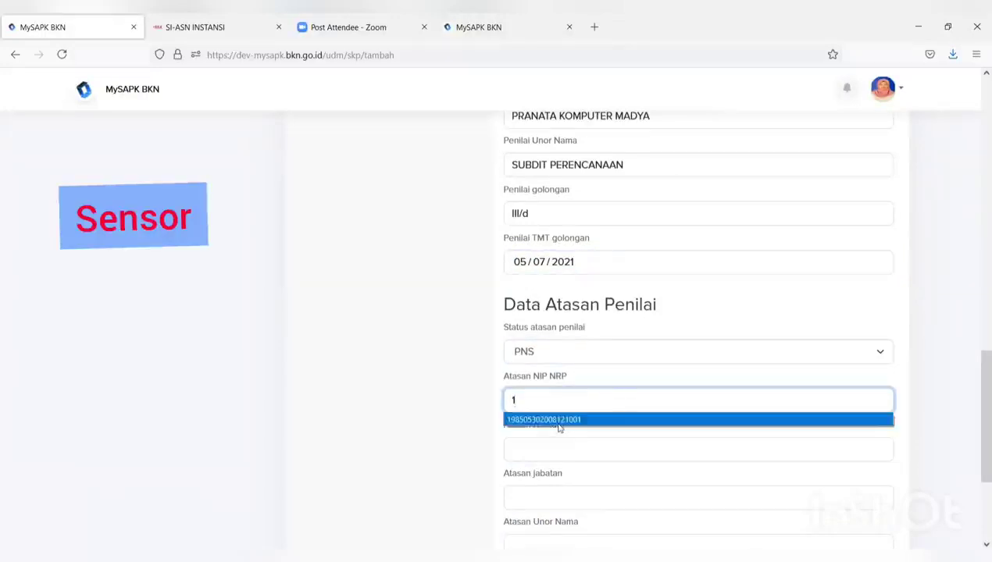
{"action": "left_click", "coordinate": [555, 414]}
{"action": "left_click", "coordinate": [544, 449]}
{"action": "left_click", "coordinate": [540, 469]}
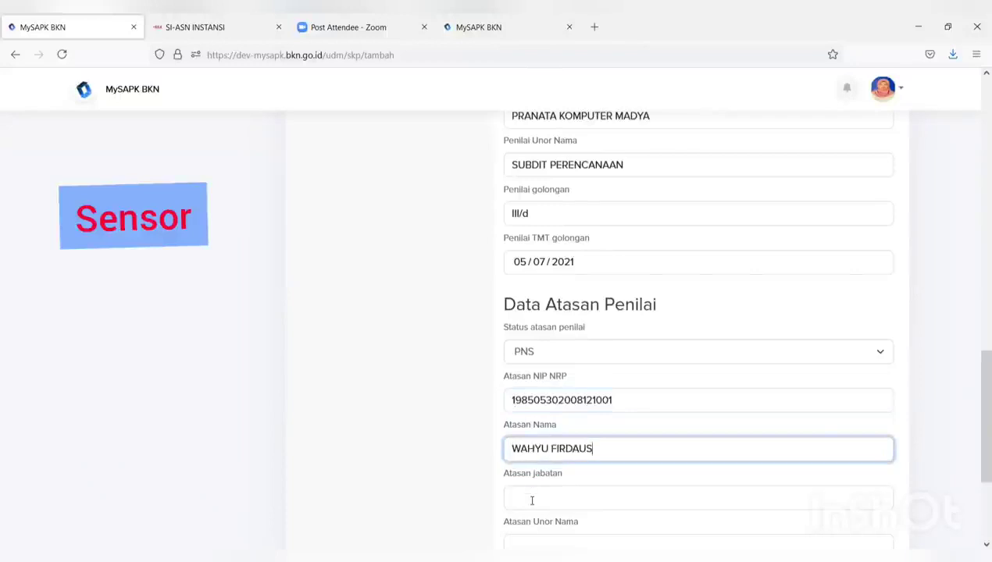
Give the superior PRANATA KOMPUTER MADYA, SUBDIT PERENCANAAN, rank III/D, TMT 4 July 2021, then continue
{"action": "left_click", "coordinate": [531, 498]}
{"action": "scroll", "coordinate": [534, 493], "scroll_direction": "down", "scroll_amount": 2}
{"action": "type", "text": "P"}
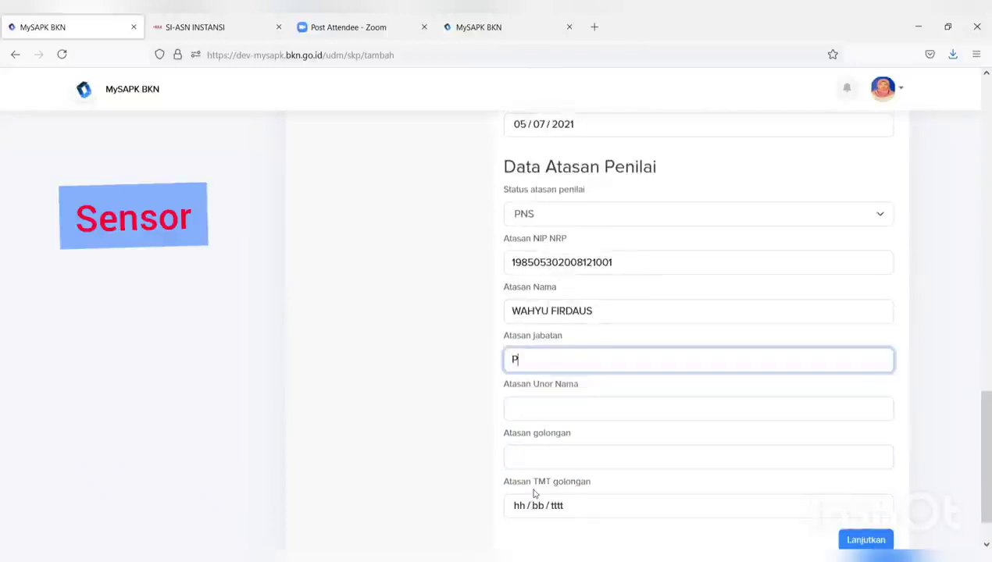
{"action": "type", "text": "R"}
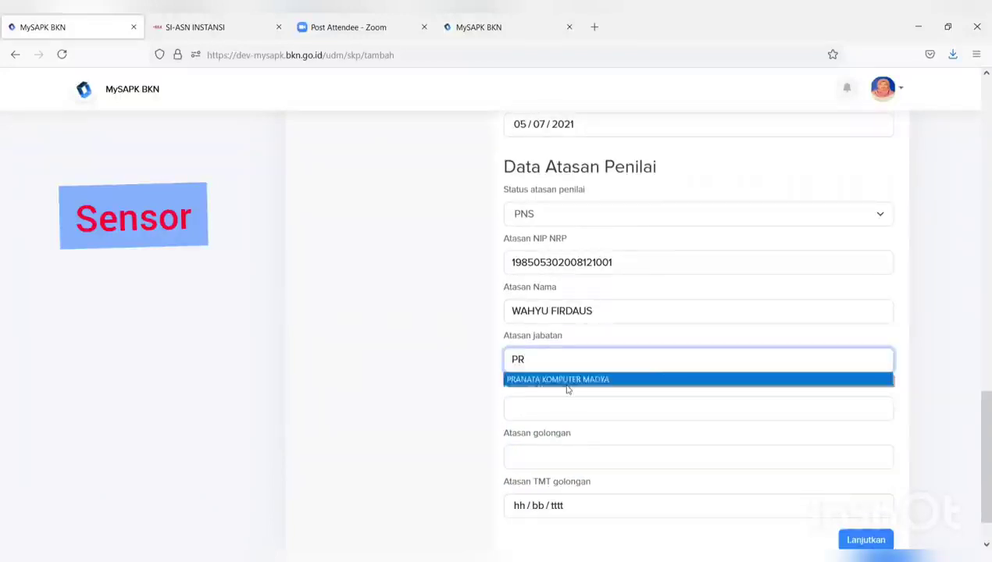
{"action": "left_click", "coordinate": [558, 380]}
{"action": "left_click", "coordinate": [549, 408]}
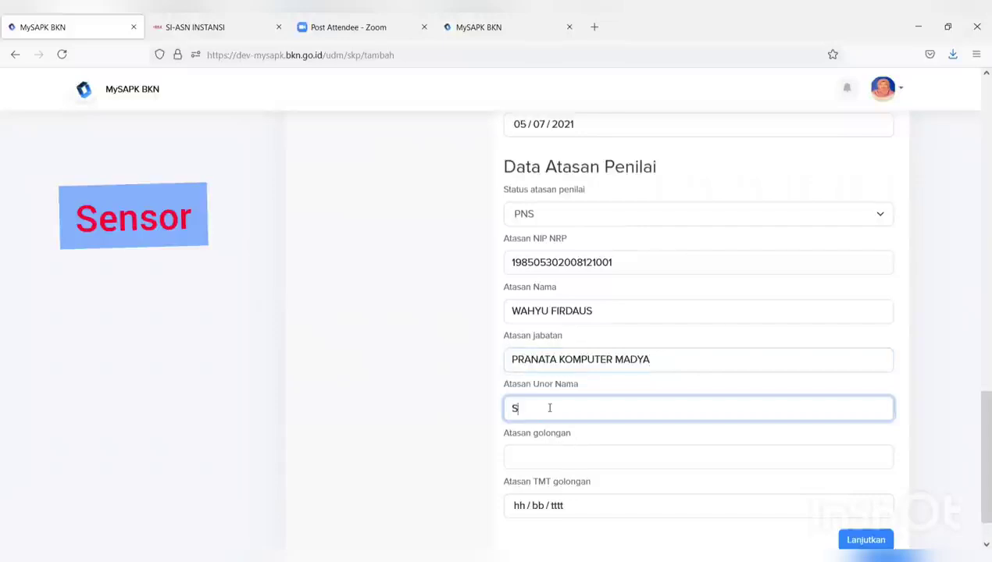
{"action": "type", "text": "S"}
{"action": "left_click", "coordinate": [541, 432]}
{"action": "left_click", "coordinate": [540, 453]}
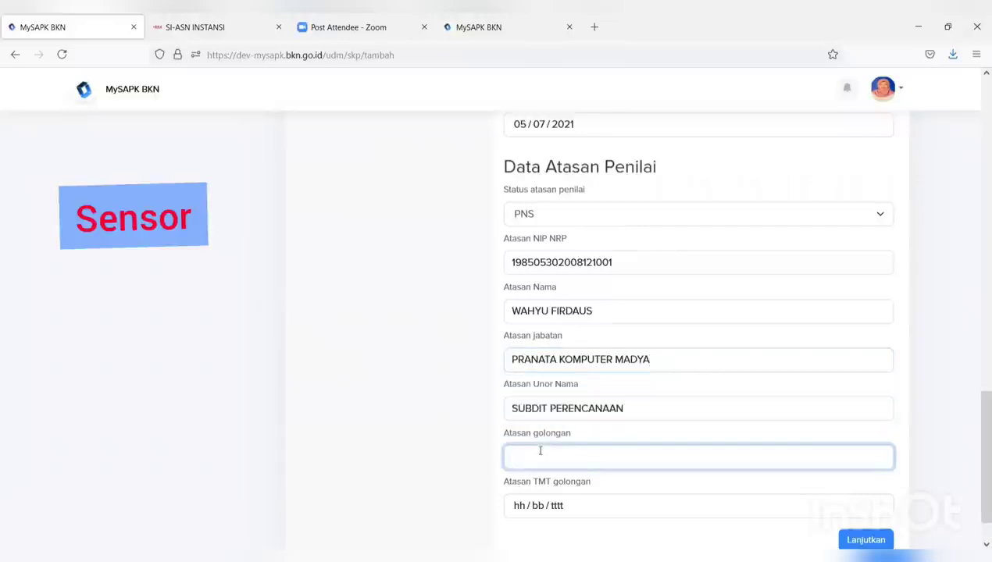
{"action": "type", "text": "I"}
{"action": "left_click", "coordinate": [519, 474]}
{"action": "left_click", "coordinate": [517, 505]}
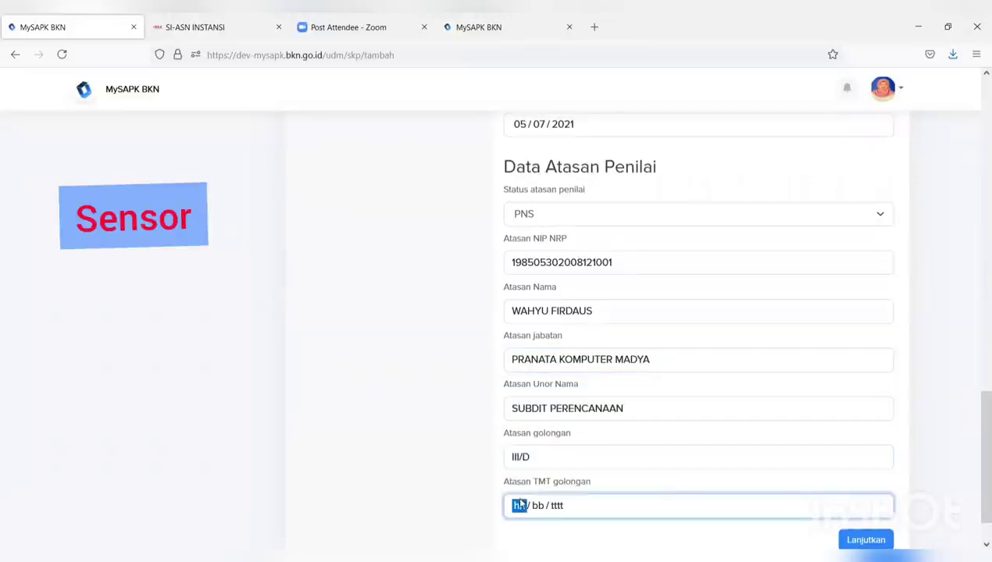
{"action": "left_click", "coordinate": [527, 407]}
{"action": "left_click", "coordinate": [863, 539]}
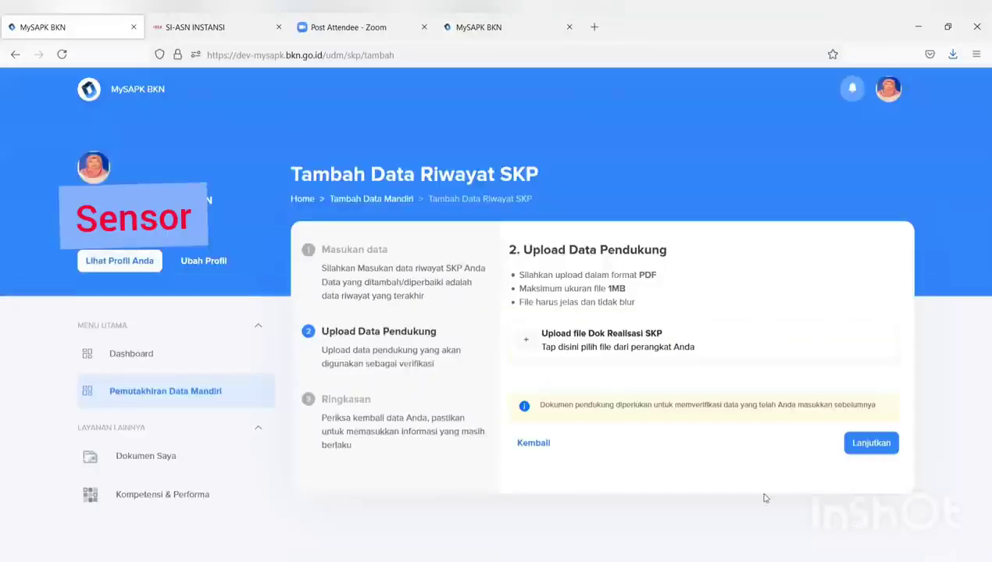
Attach the FORMULIR TPB file as the Dok Realisasi SKP document
{"action": "left_click", "coordinate": [629, 349]}
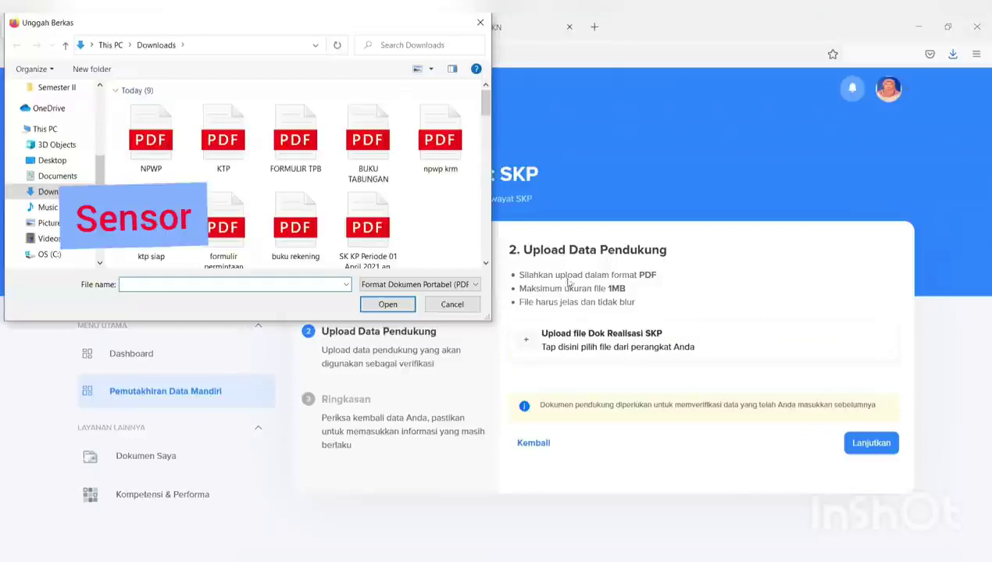
{"action": "left_click", "coordinate": [315, 166]}
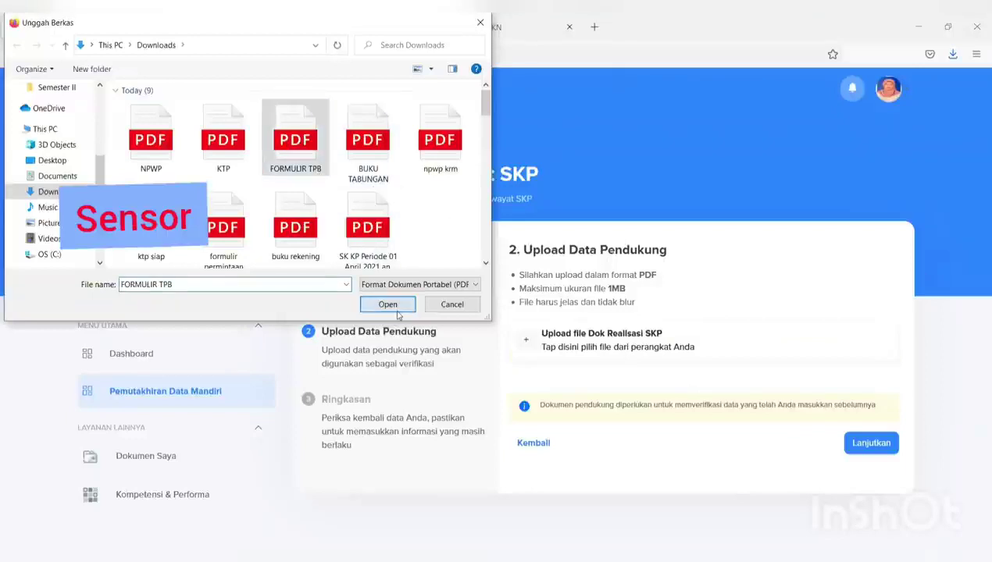
{"action": "left_click", "coordinate": [394, 306]}
{"action": "left_click", "coordinate": [873, 443]}
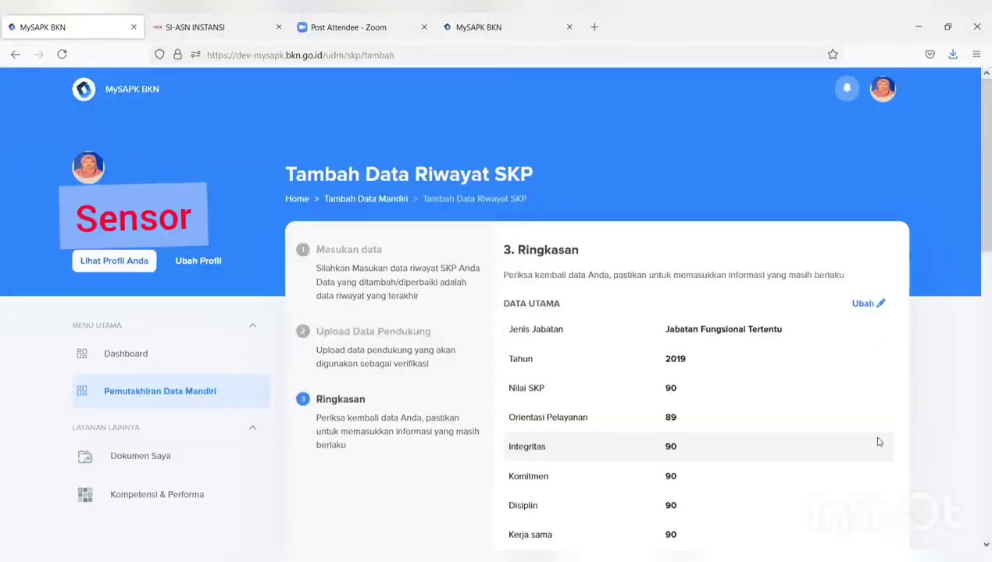
Confirm the summary, submit the 2019 SKP record, then open Riwayat Penghargaan
{"action": "scroll", "coordinate": [877, 442], "scroll_direction": "down", "scroll_amount": 3}
{"action": "scroll", "coordinate": [866, 431], "scroll_direction": "down", "scroll_amount": 3}
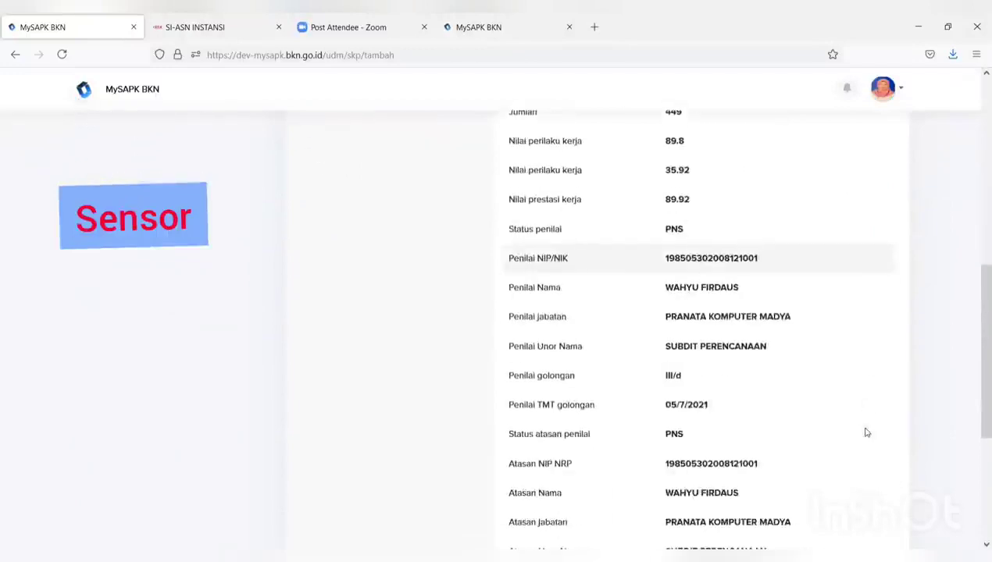
{"action": "scroll", "coordinate": [865, 432], "scroll_direction": "down", "scroll_amount": 3}
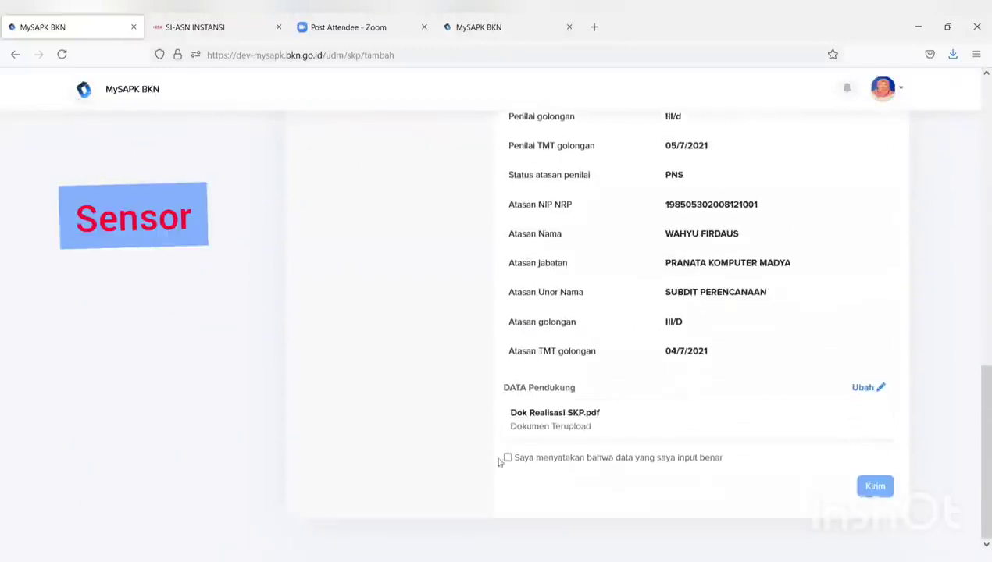
{"action": "left_click", "coordinate": [508, 458]}
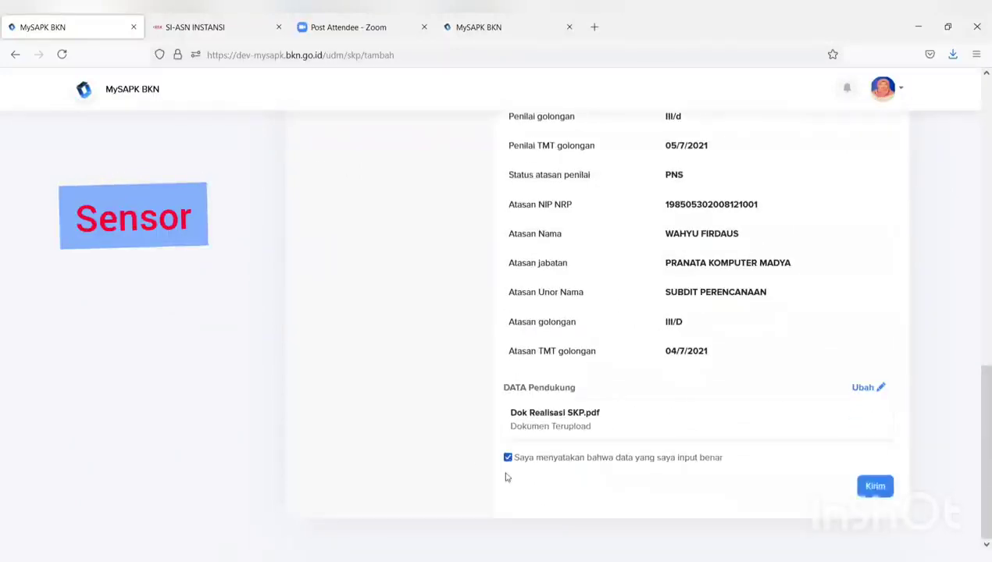
{"action": "left_click", "coordinate": [879, 485]}
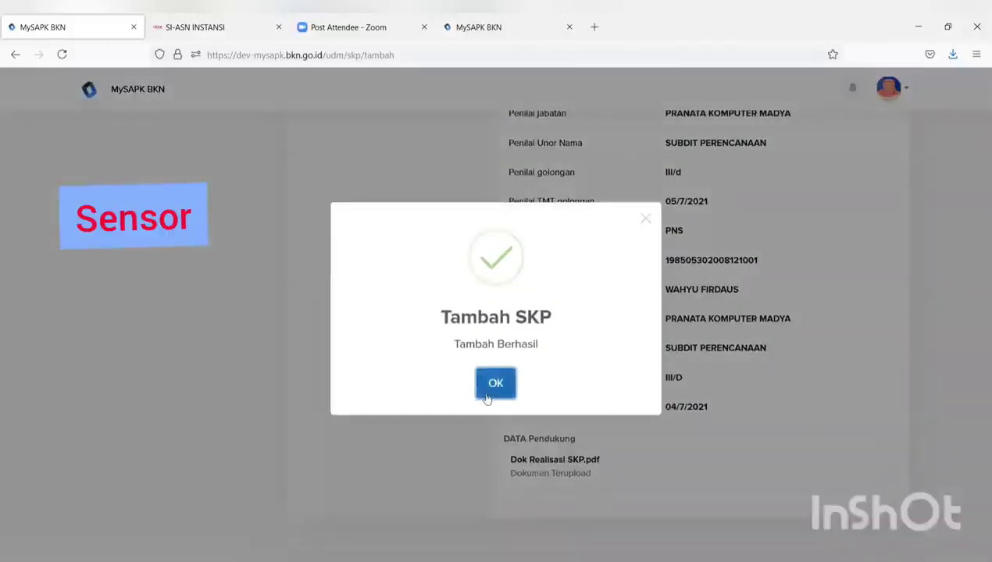
{"action": "left_click", "coordinate": [495, 383]}
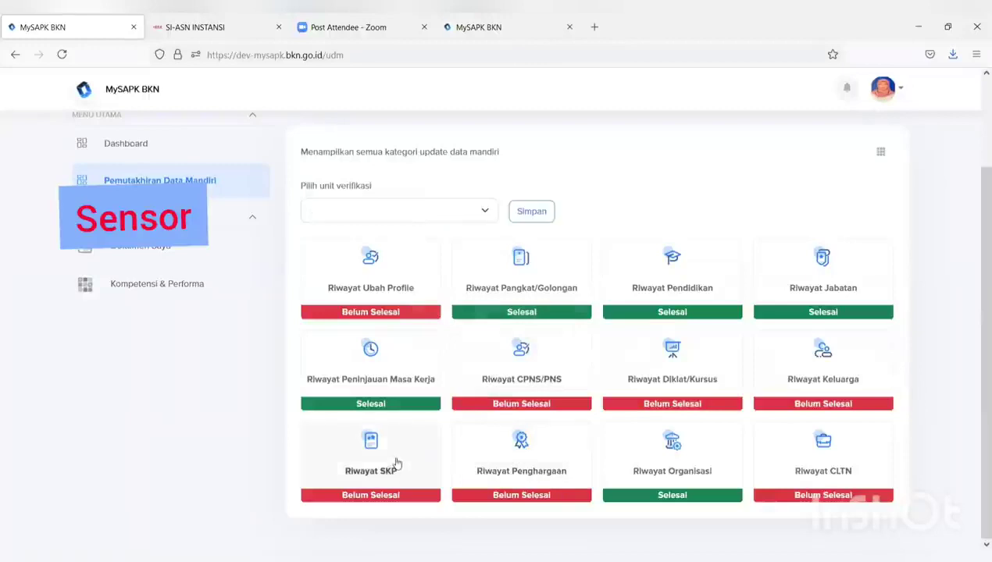
{"action": "left_click", "coordinate": [525, 469]}
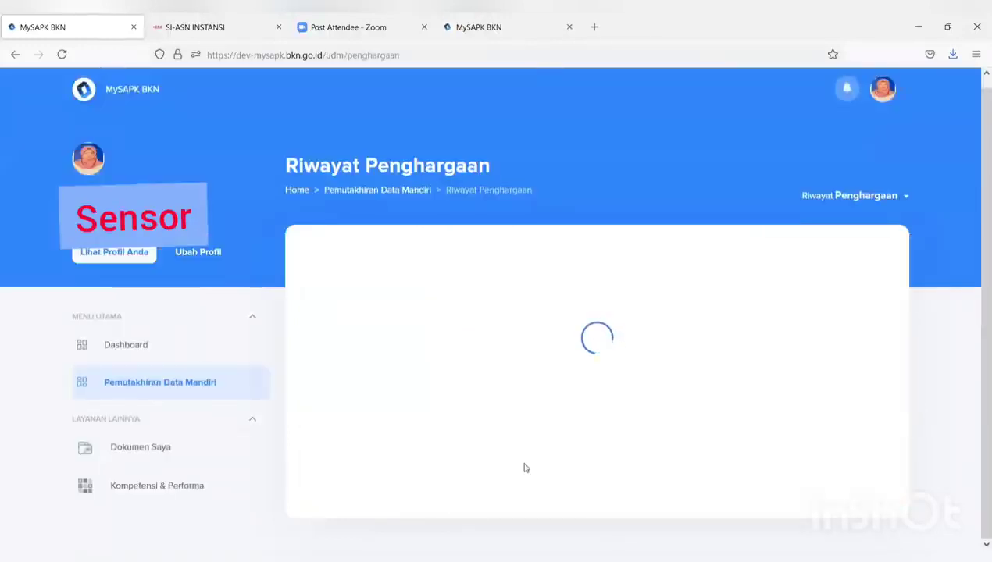
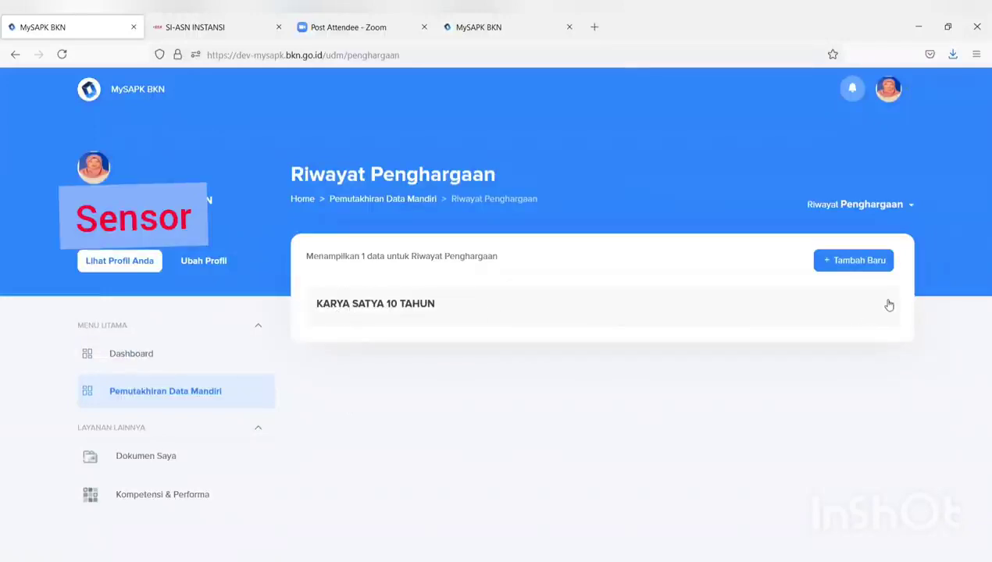
Edit the KARYA SATYA 10 TAHUN award record, setting the decree date to 06/07/2021
{"action": "left_click", "coordinate": [889, 310]}
{"action": "left_click", "coordinate": [898, 337]}
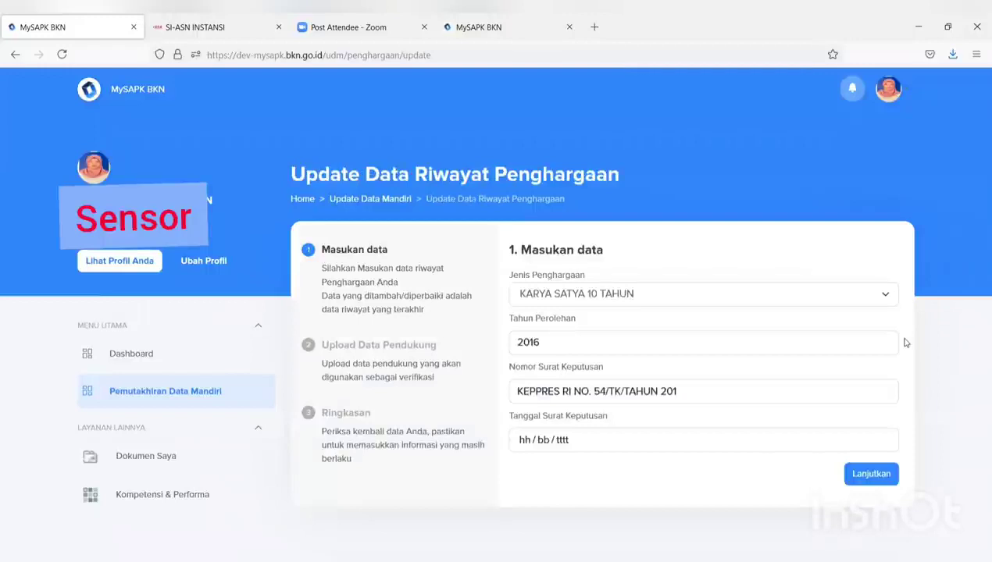
{"action": "left_click", "coordinate": [762, 437]}
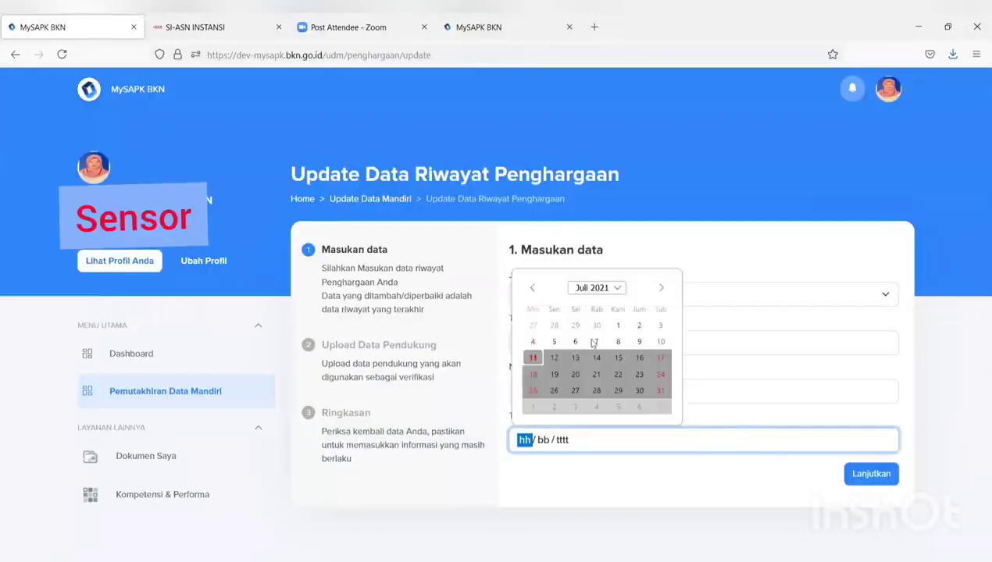
{"action": "left_click", "coordinate": [576, 341]}
{"action": "left_click", "coordinate": [871, 474]}
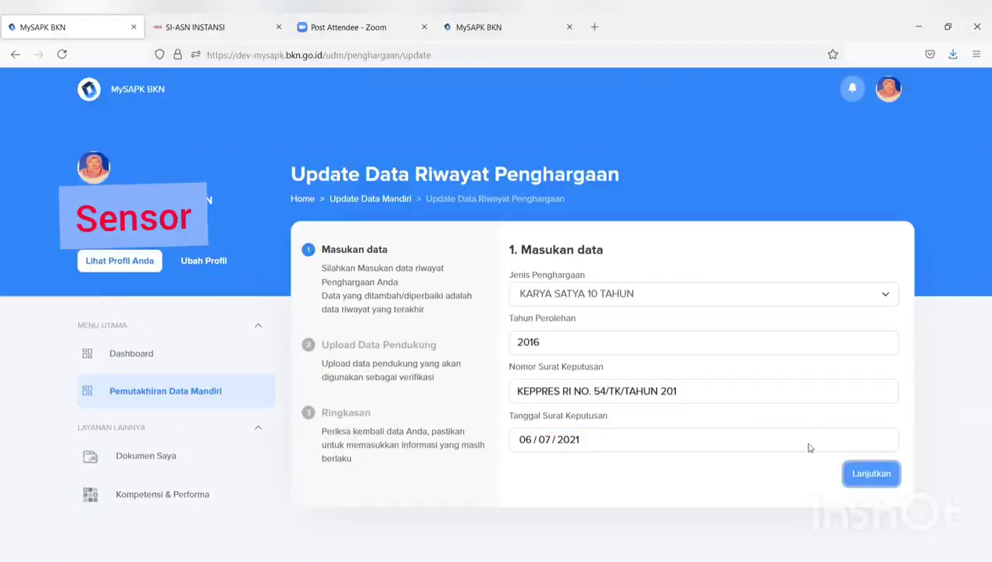
{"action": "left_click", "coordinate": [867, 478]}
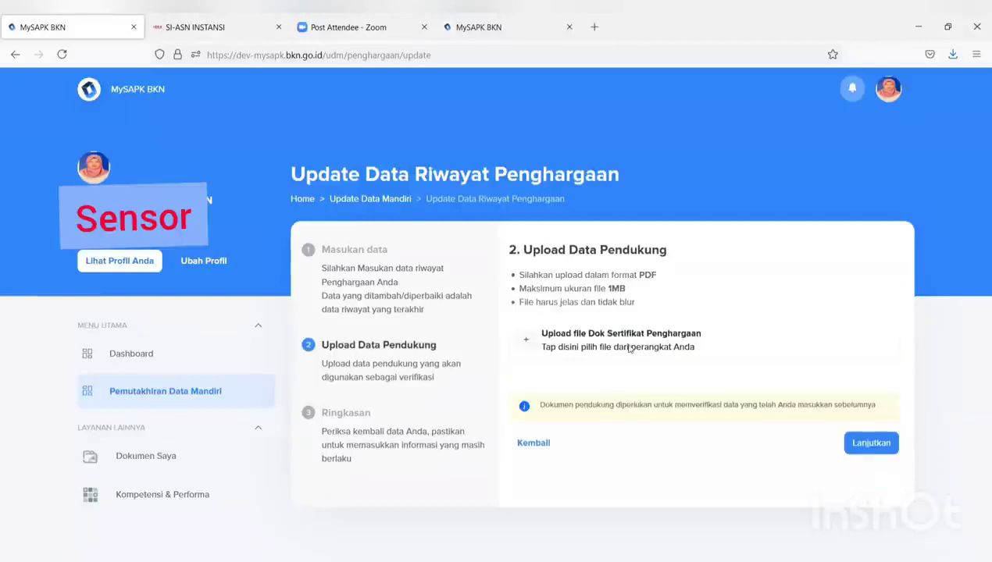
Attach the FORMULIR TPB file as the award certificate
{"action": "left_click", "coordinate": [629, 347]}
{"action": "left_click", "coordinate": [291, 163]}
{"action": "left_click", "coordinate": [390, 305]}
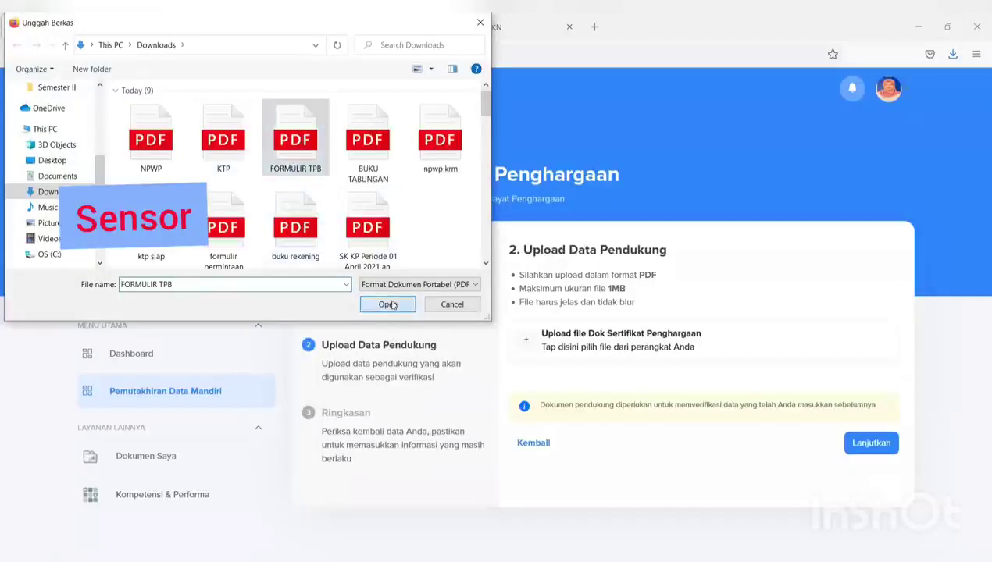
{"action": "left_click", "coordinate": [859, 443]}
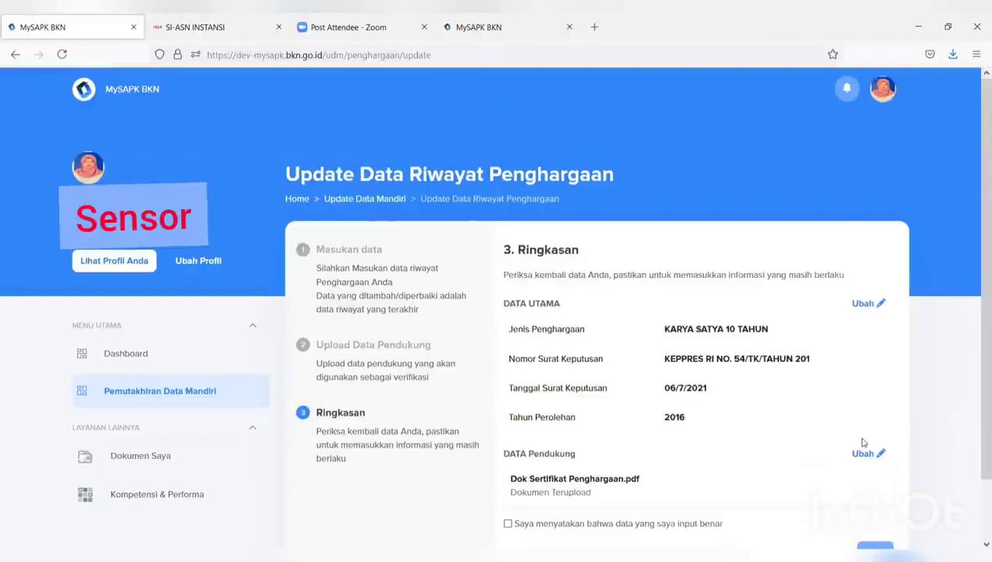
Confirm the data is correct, submit the award update and dismiss the success message
{"action": "scroll", "coordinate": [863, 446], "scroll_direction": "down", "scroll_amount": 1}
{"action": "scroll", "coordinate": [863, 445], "scroll_direction": "down", "scroll_amount": 1}
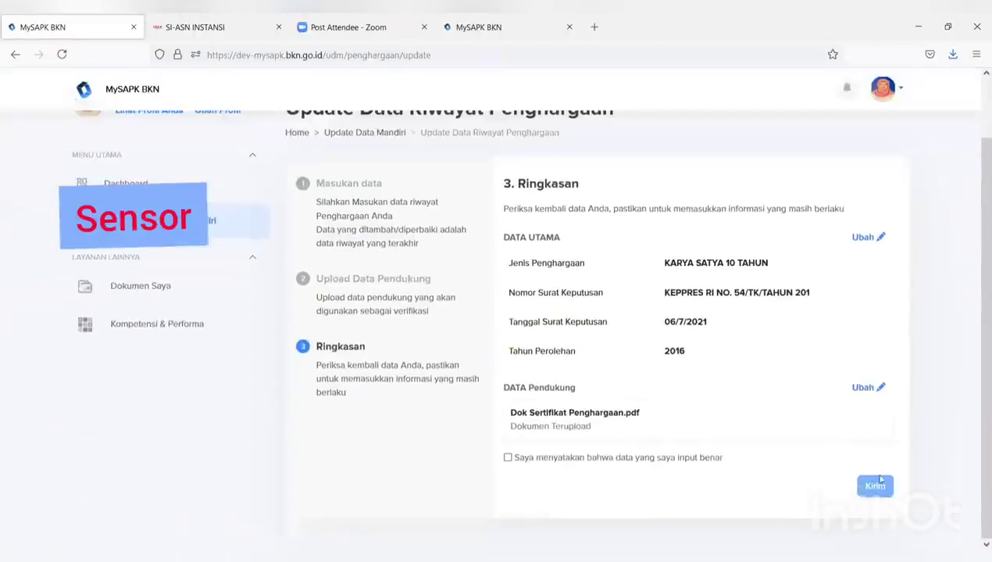
{"action": "left_click", "coordinate": [508, 459]}
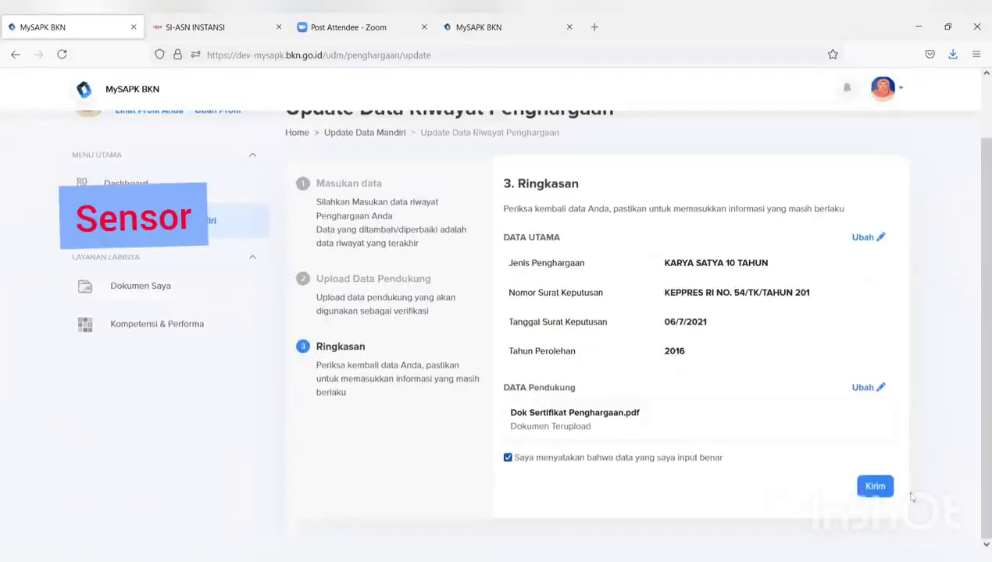
{"action": "left_click", "coordinate": [874, 486]}
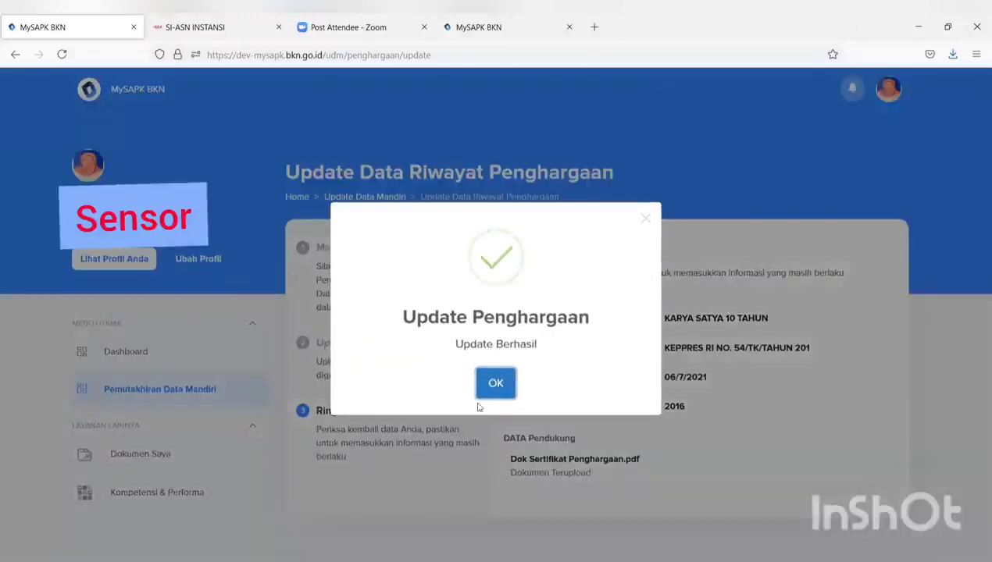
{"action": "left_click", "coordinate": [483, 390]}
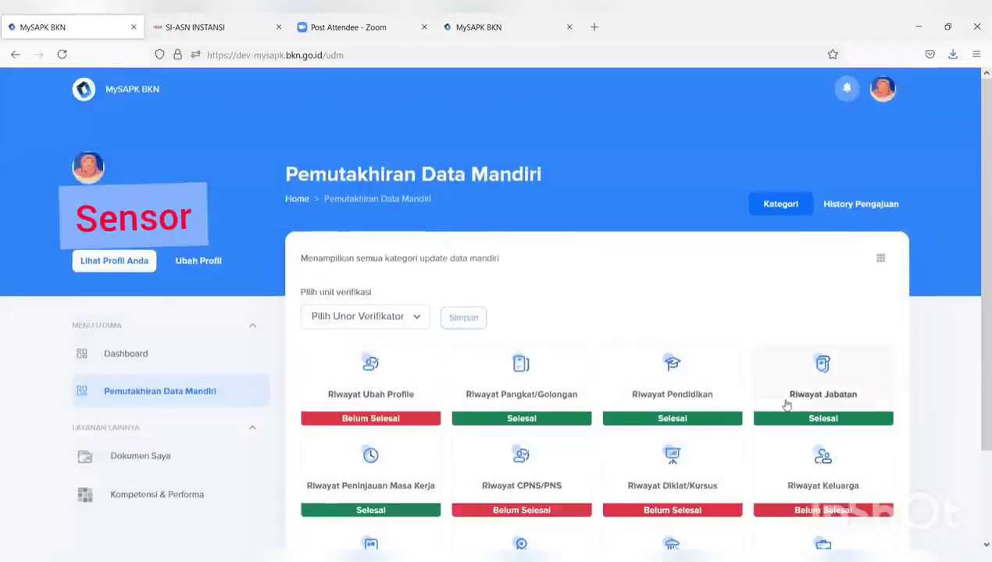
Edit the 7-11-2021 record in Riwayat CLTN and set its type to Penetapan CLTN
{"action": "scroll", "coordinate": [793, 400], "scroll_direction": "down", "scroll_amount": 2}
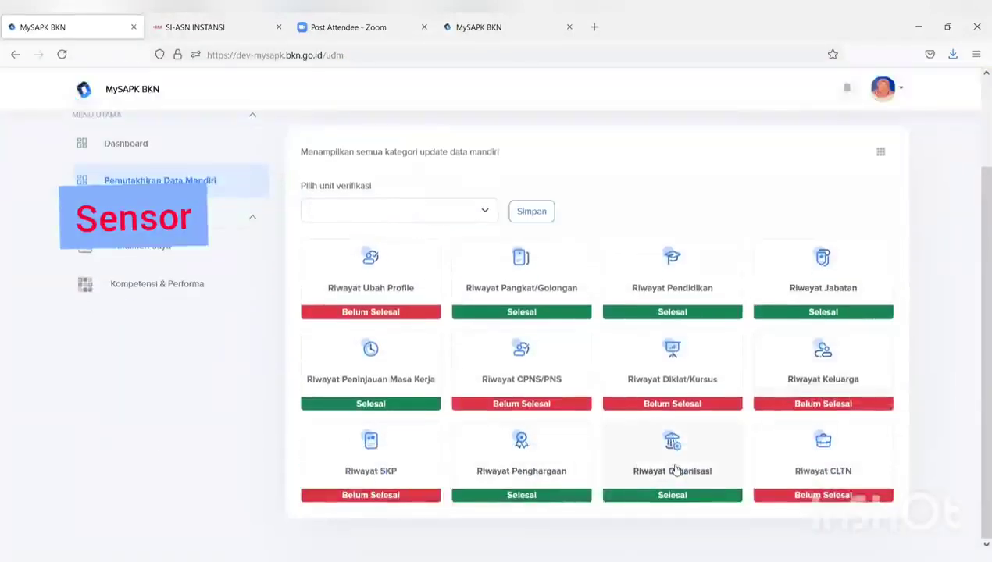
{"action": "left_click", "coordinate": [842, 480]}
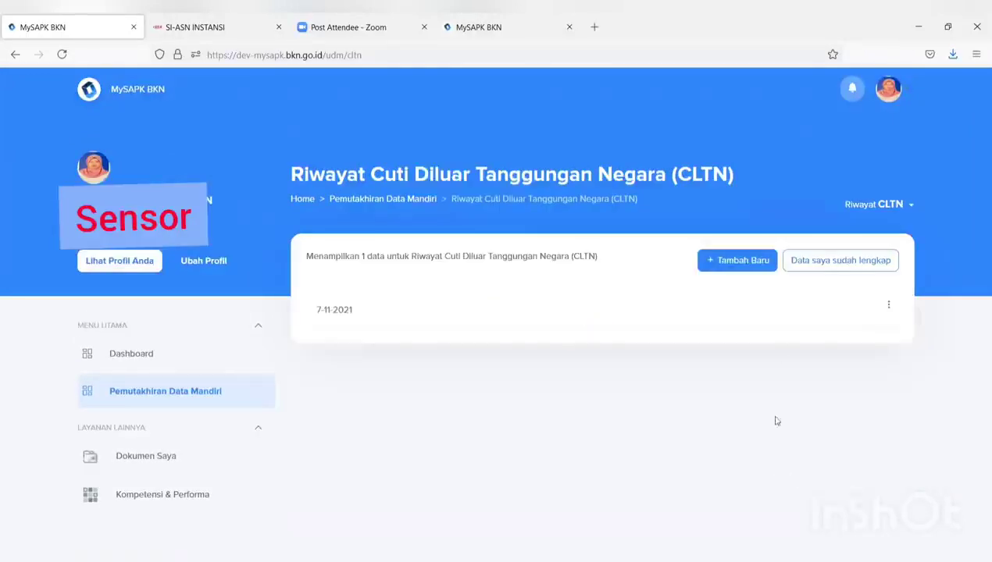
{"action": "left_click", "coordinate": [888, 306]}
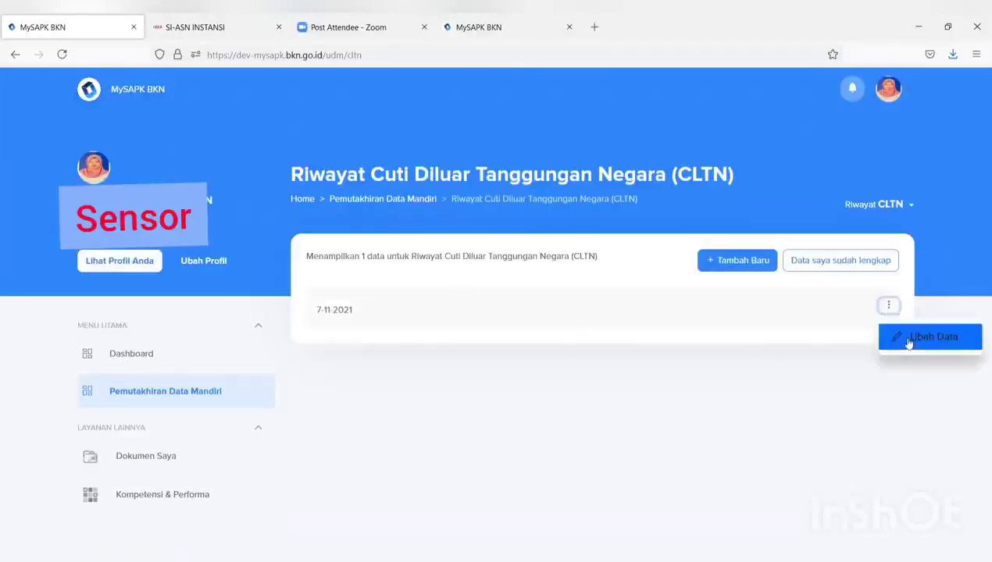
{"action": "left_click", "coordinate": [909, 341]}
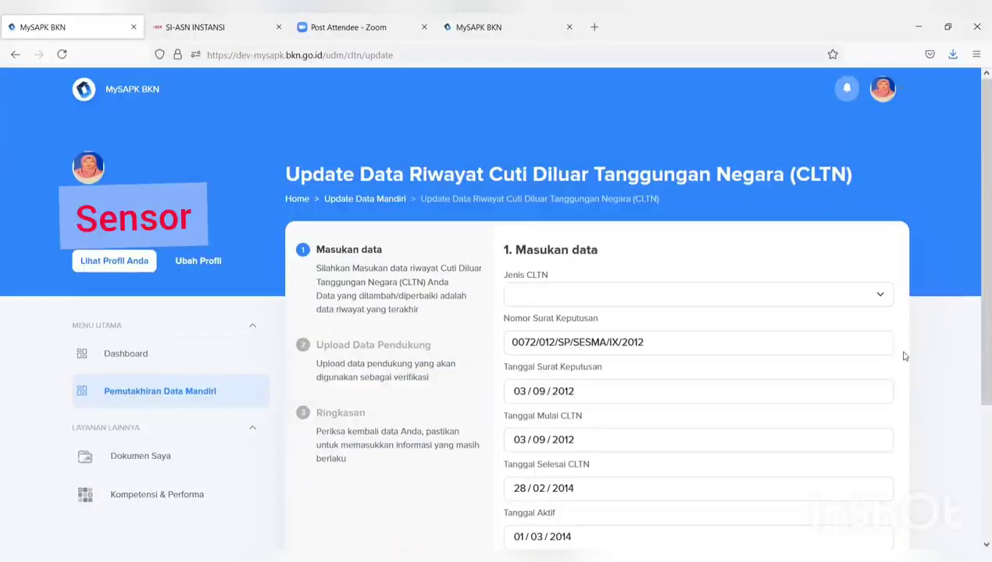
{"action": "left_click", "coordinate": [855, 301]}
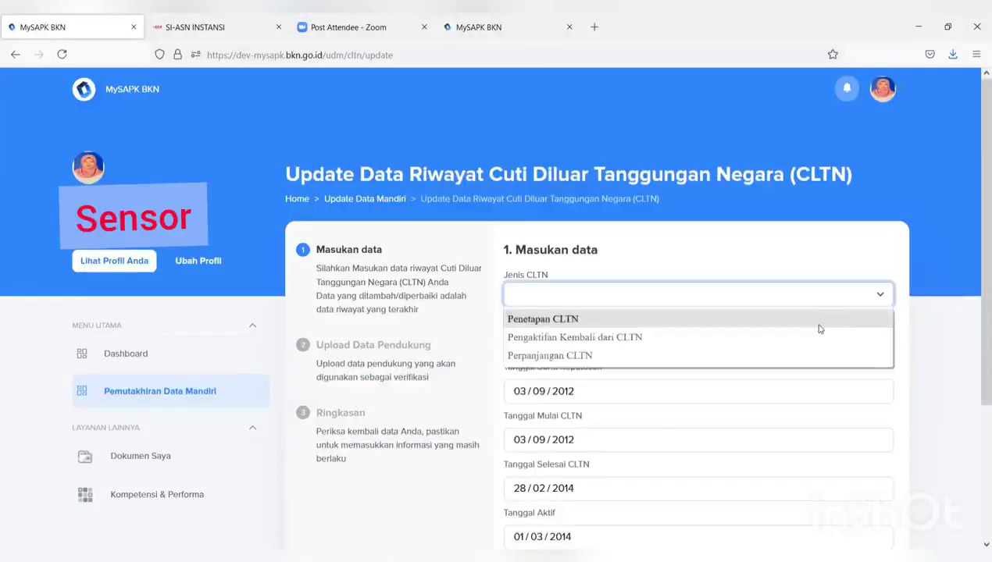
{"action": "left_click", "coordinate": [819, 327]}
Give Pertimbangan Teknis number 99 and date 04/07/2021, then continue
{"action": "scroll", "coordinate": [823, 347], "scroll_direction": "down", "scroll_amount": 3}
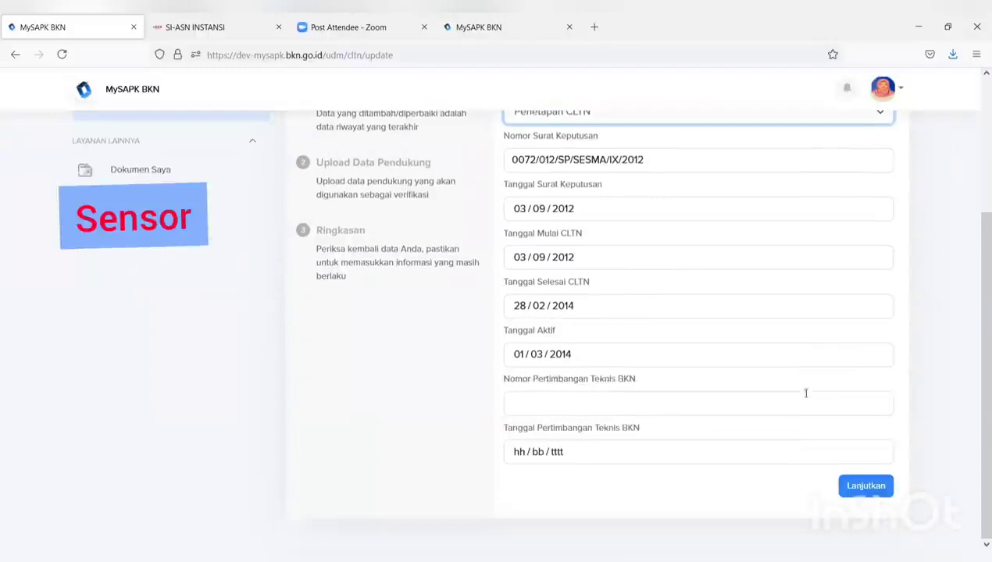
{"action": "left_click", "coordinate": [862, 495]}
{"action": "left_click", "coordinate": [761, 411]}
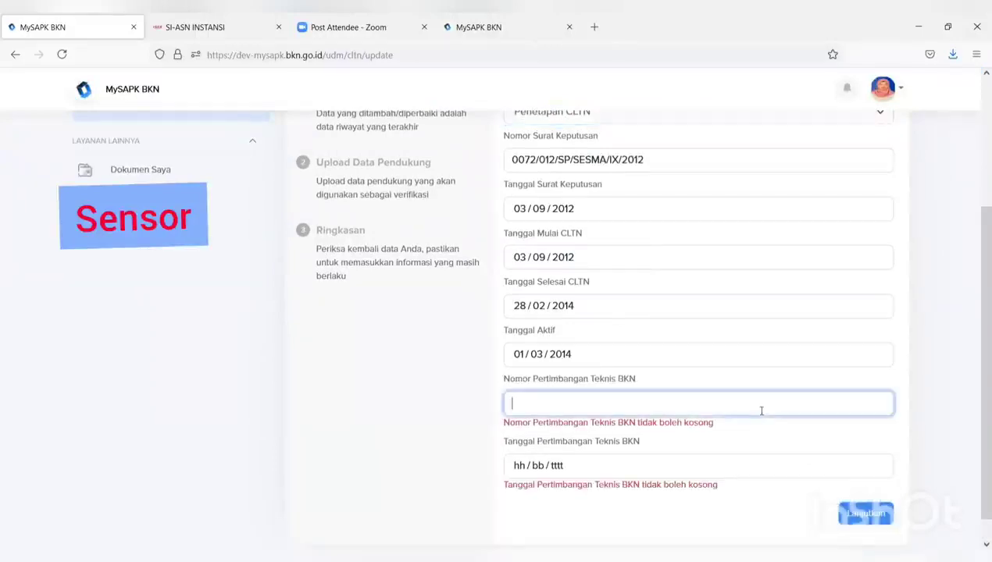
{"action": "type", "text": "99"}
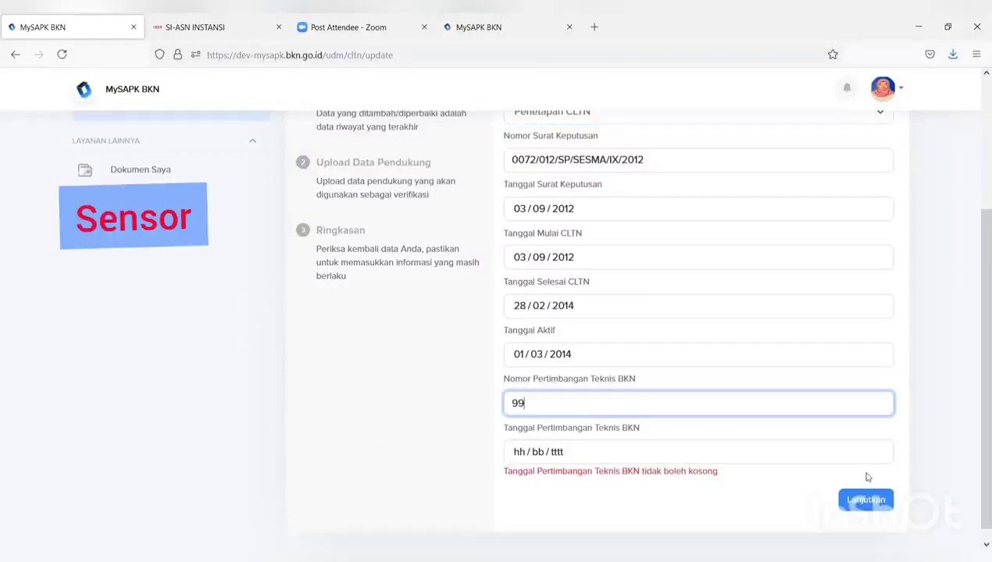
{"action": "left_click", "coordinate": [859, 503]}
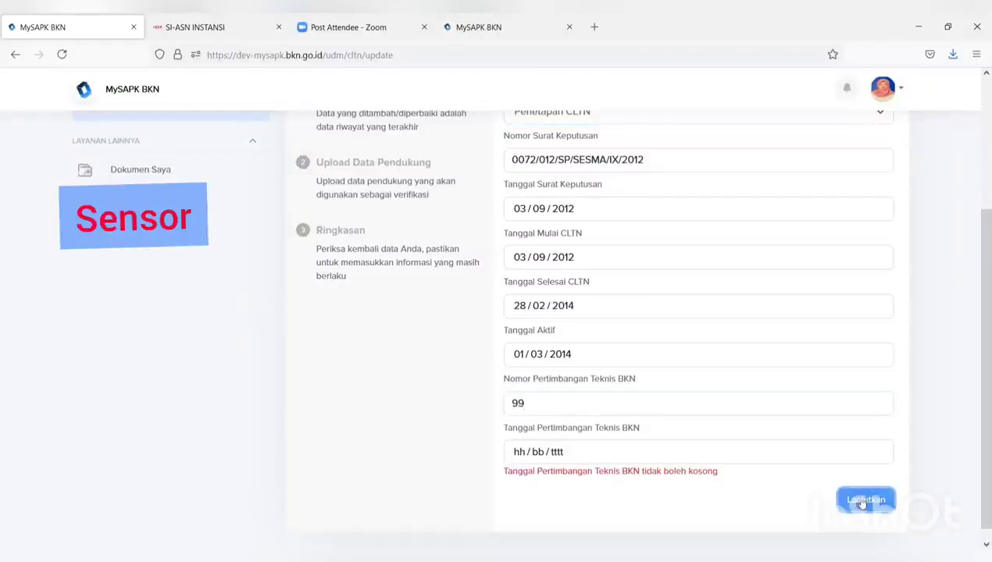
{"action": "scroll", "coordinate": [871, 503], "scroll_direction": "down", "scroll_amount": 5}
{"action": "scroll", "coordinate": [851, 510], "scroll_direction": "up", "scroll_amount": 1}
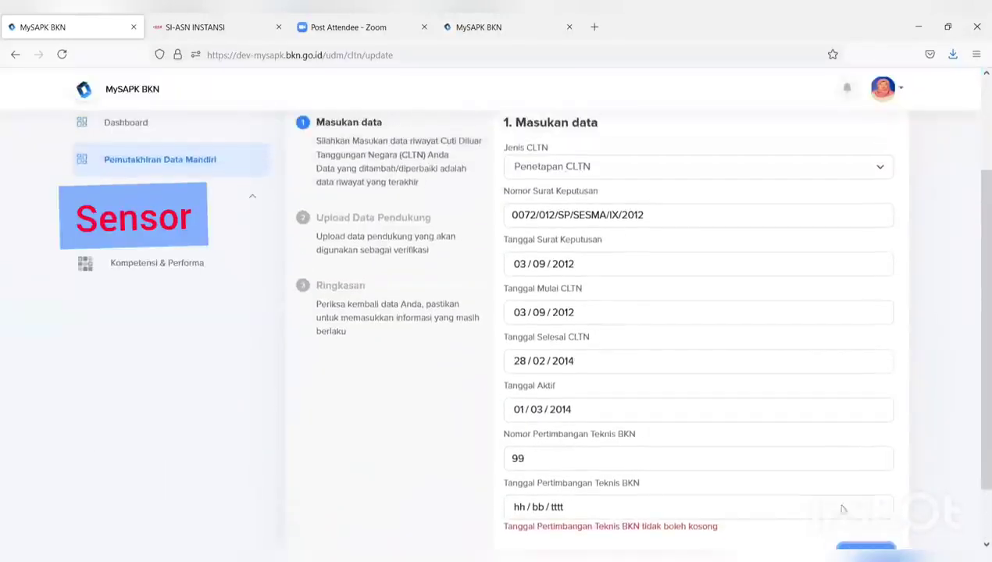
{"action": "left_click", "coordinate": [783, 512]}
{"action": "left_click", "coordinate": [524, 407]}
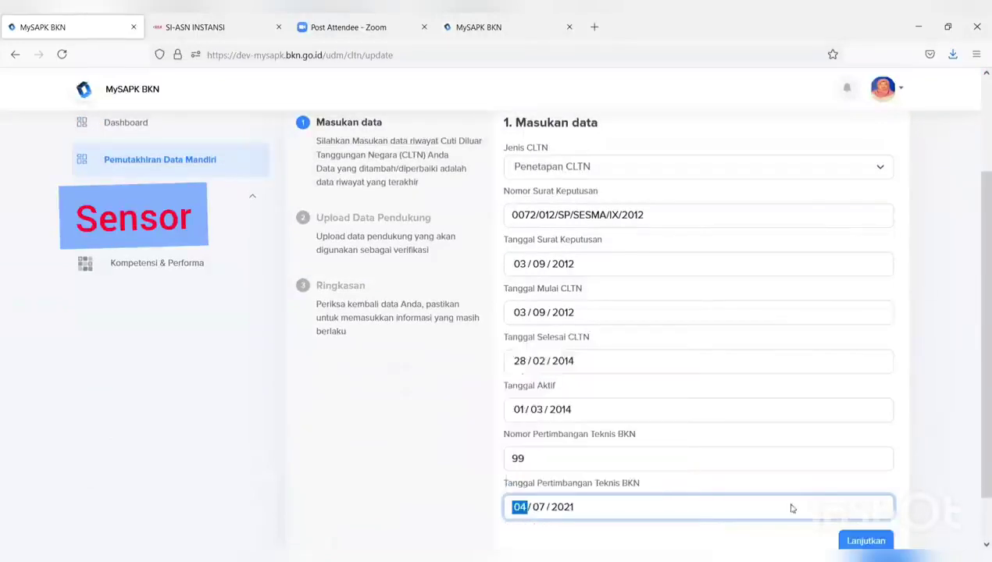
{"action": "scroll", "coordinate": [859, 516], "scroll_direction": "down", "scroll_amount": 1}
{"action": "left_click", "coordinate": [865, 486]}
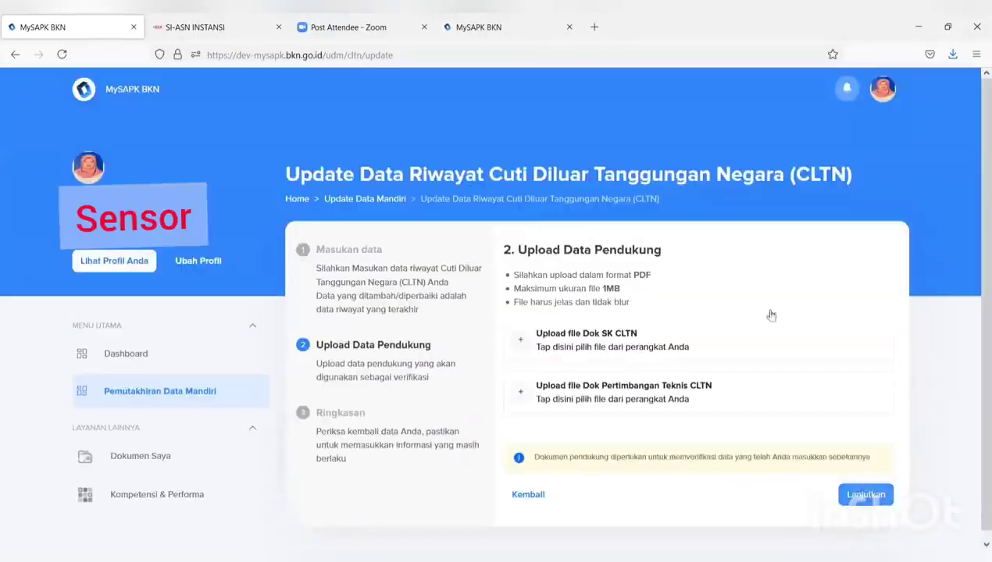
Attach FORMULIR TPB as both Dok SK CLTN and Dok Pertimbangan Teknis CLTN
{"action": "left_click", "coordinate": [645, 341]}
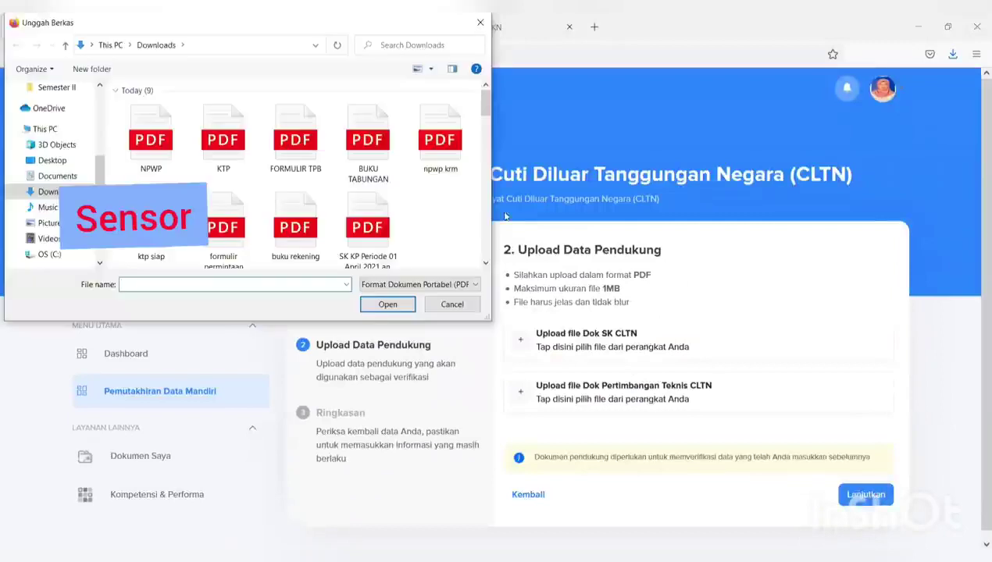
{"action": "left_click", "coordinate": [295, 141]}
{"action": "left_click", "coordinate": [381, 306]}
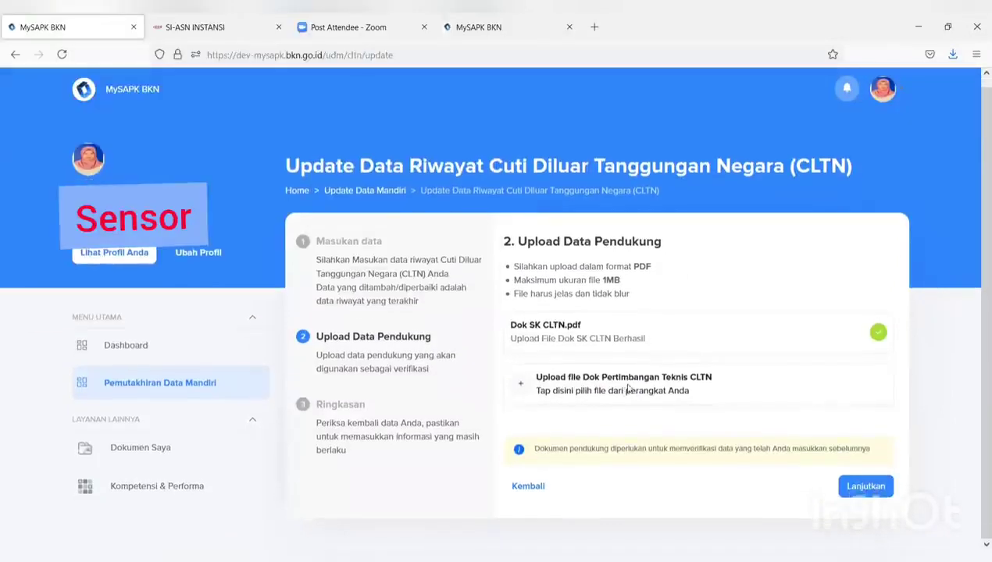
{"action": "left_click", "coordinate": [627, 389]}
{"action": "left_click", "coordinate": [295, 140]}
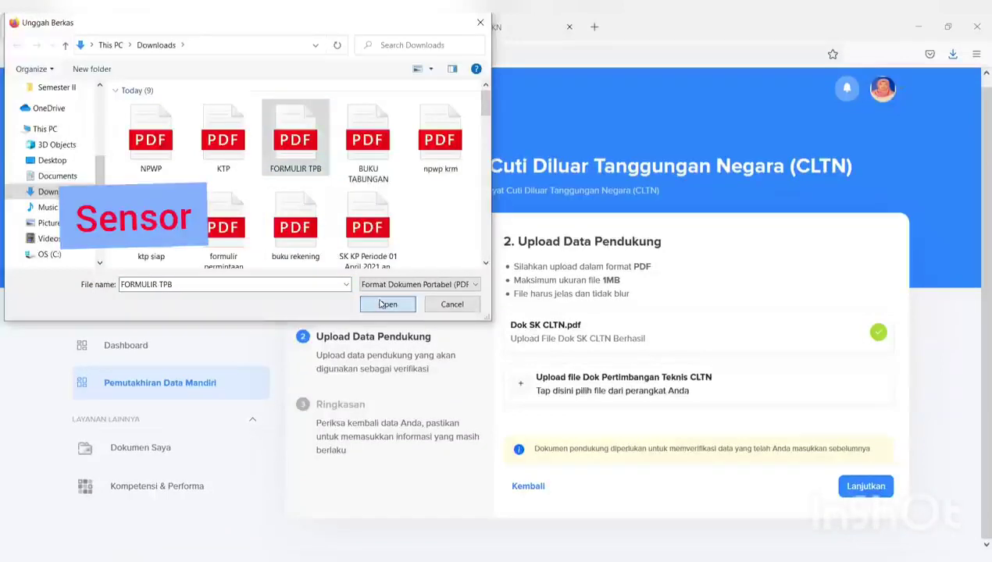
{"action": "left_click", "coordinate": [382, 304]}
Confirm the declaration, submit the CLTN update and dismiss the success message
{"action": "left_click", "coordinate": [861, 483]}
{"action": "scroll", "coordinate": [863, 484], "scroll_direction": "down", "scroll_amount": 3}
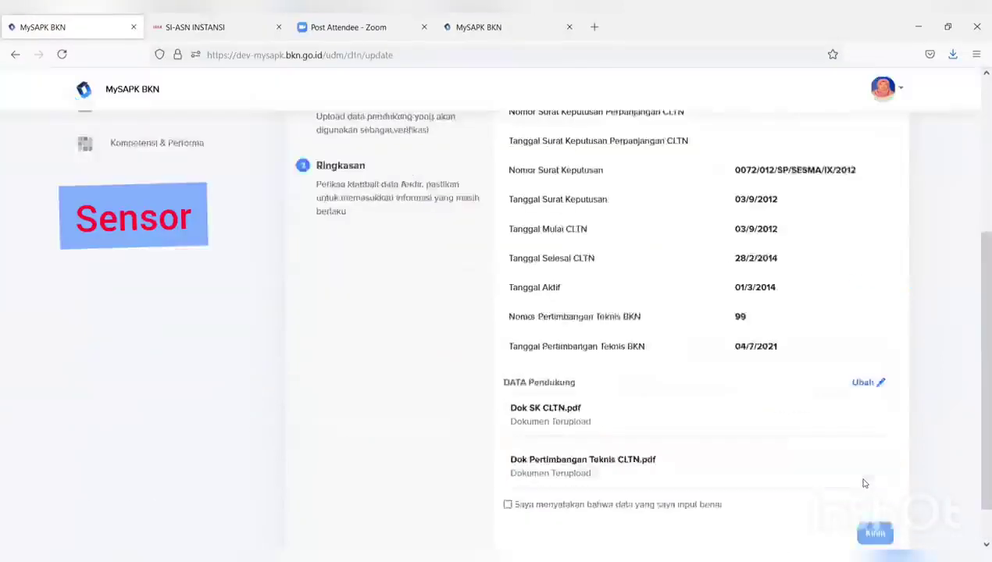
{"action": "left_click", "coordinate": [508, 459]}
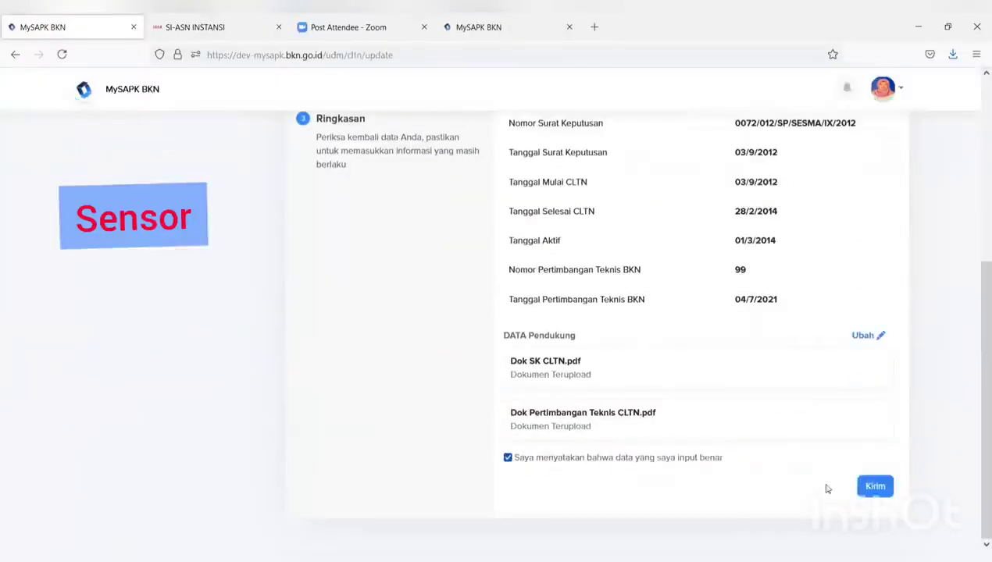
{"action": "left_click", "coordinate": [873, 485]}
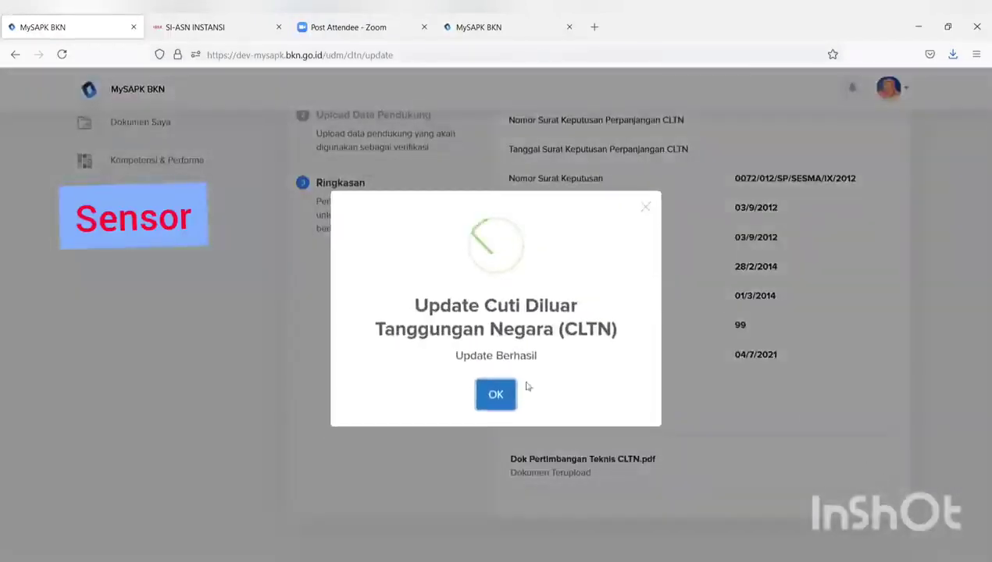
{"action": "left_click", "coordinate": [496, 396]}
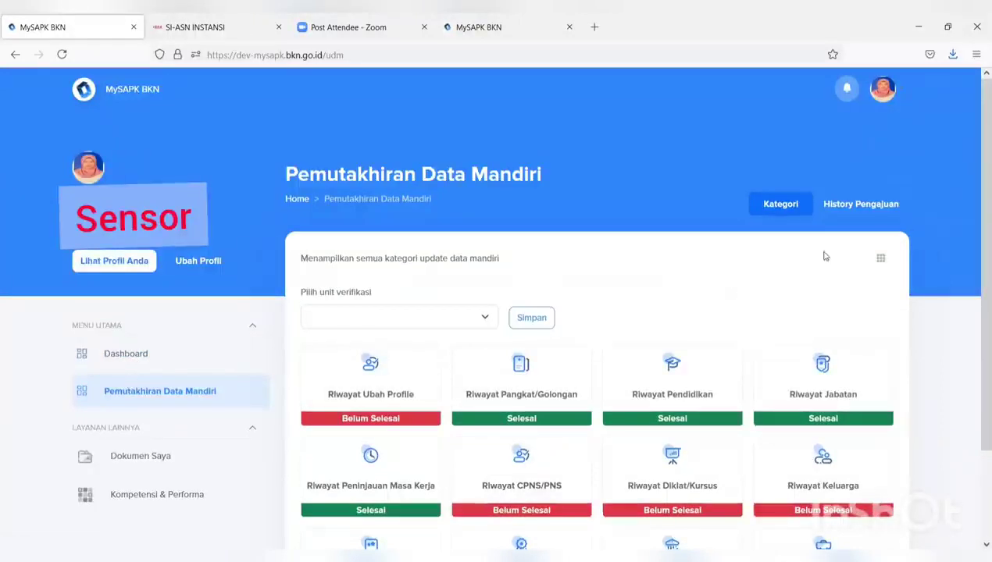
Browse the History Pengajuan list of CLTN and Penghargaan submissions, then go to the Dashboard
{"action": "left_click", "coordinate": [852, 203]}
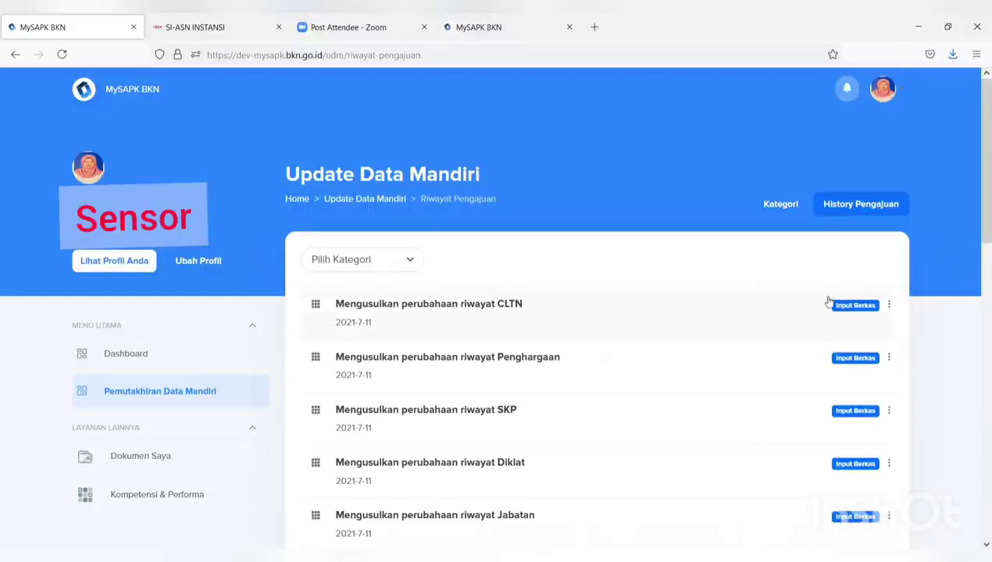
{"action": "scroll", "coordinate": [826, 302], "scroll_direction": "down", "scroll_amount": 5}
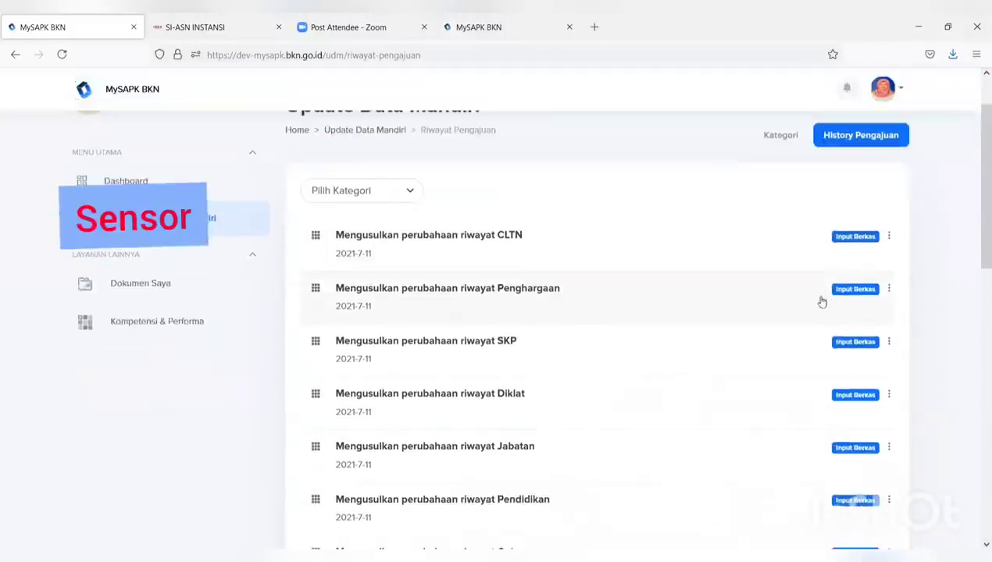
{"action": "scroll", "coordinate": [813, 302], "scroll_direction": "up", "scroll_amount": 5}
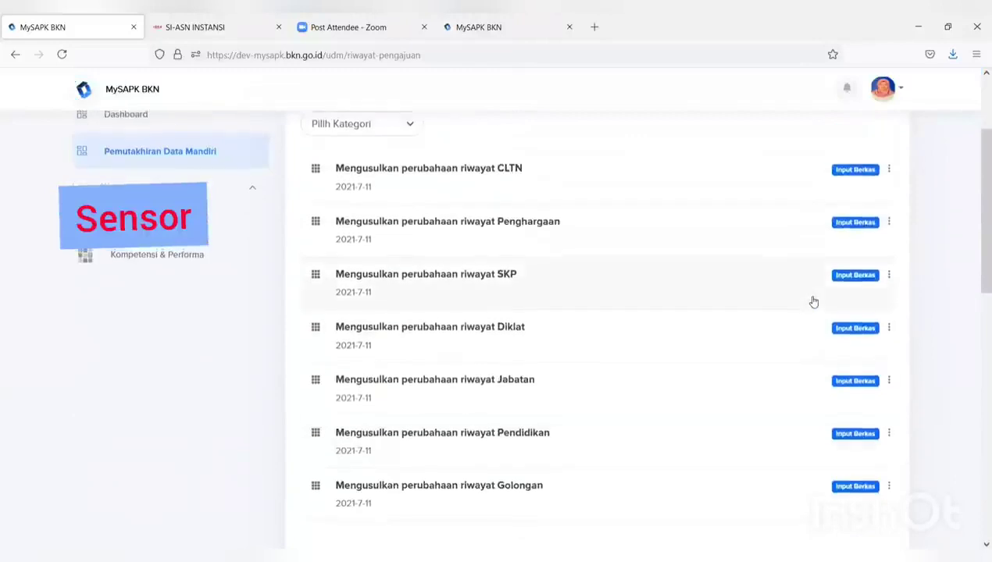
{"action": "scroll", "coordinate": [813, 303], "scroll_direction": "down", "scroll_amount": 2}
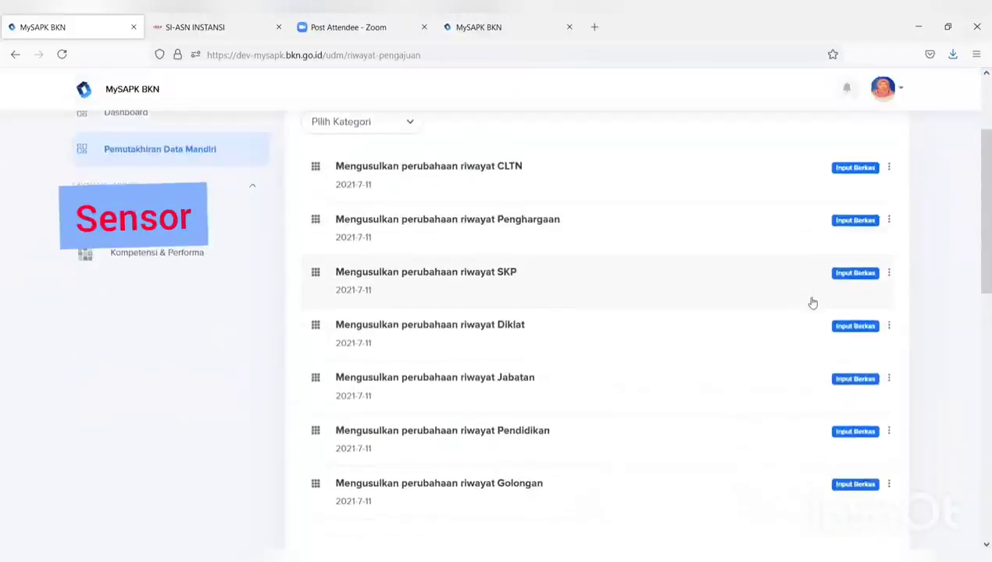
{"action": "scroll", "coordinate": [835, 242], "scroll_direction": "up", "scroll_amount": 1}
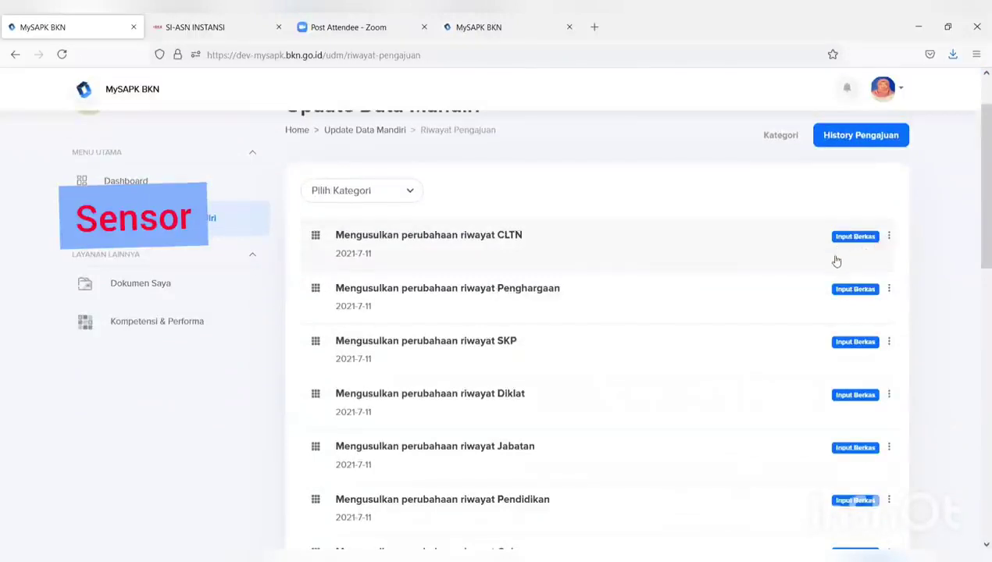
{"action": "scroll", "coordinate": [836, 260], "scroll_direction": "up", "scroll_amount": 1}
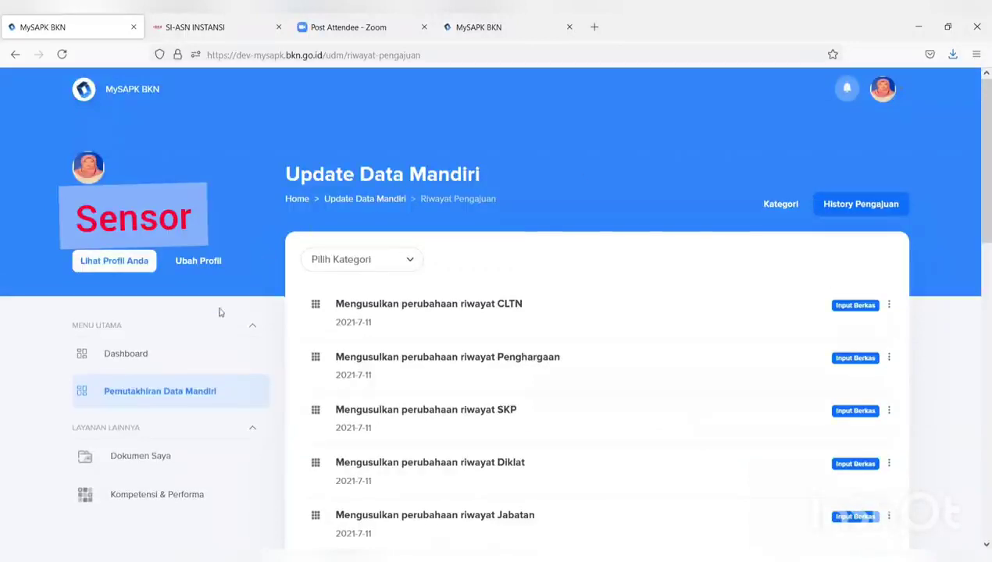
{"action": "left_click", "coordinate": [154, 364]}
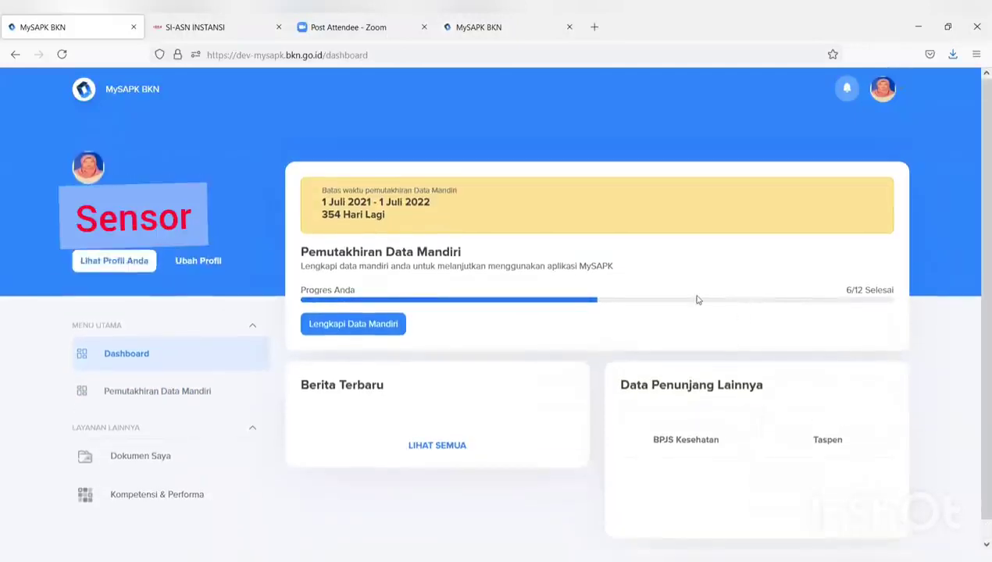
Scroll through the Dokumen Saya list, then return to Pemutakhiran Data Mandiri
{"action": "scroll", "coordinate": [422, 445], "scroll_direction": "down", "scroll_amount": 5}
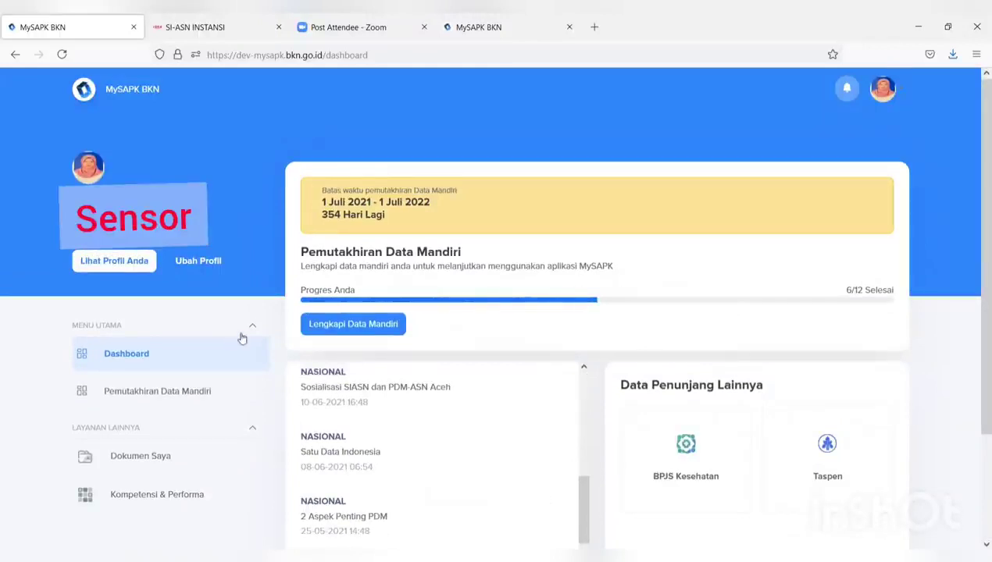
{"action": "scroll", "coordinate": [244, 337], "scroll_direction": "down", "scroll_amount": 2}
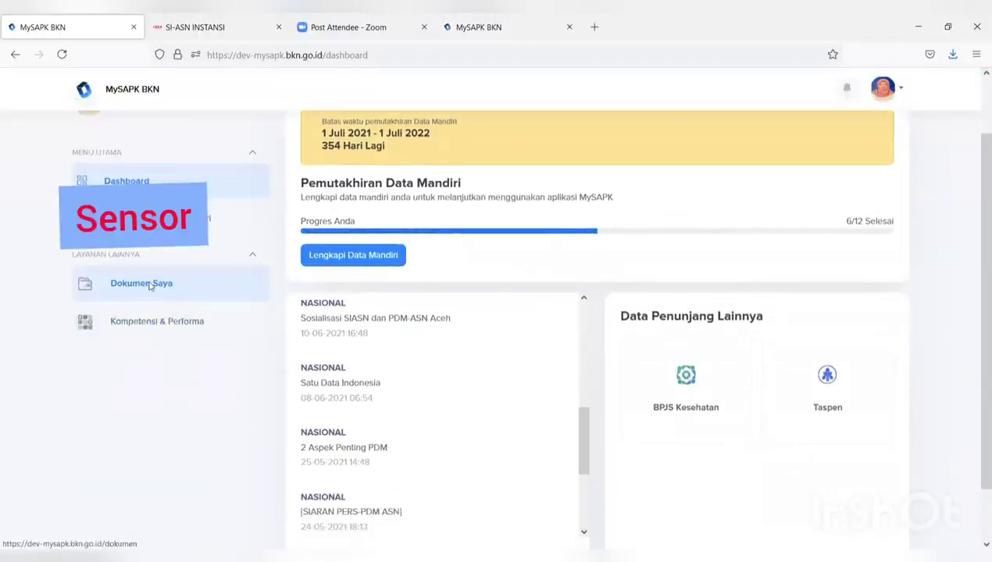
{"action": "left_click", "coordinate": [151, 286]}
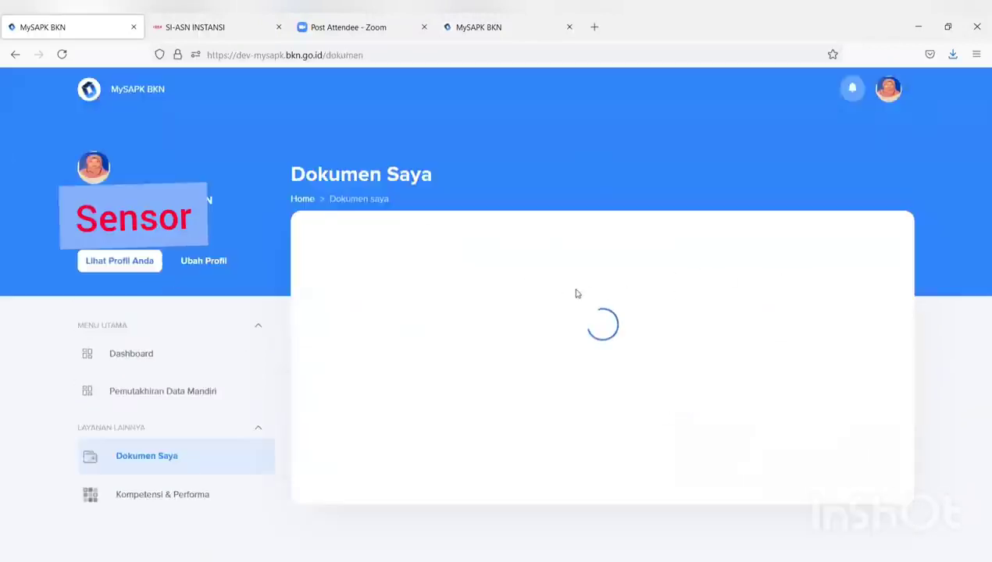
{"action": "scroll", "coordinate": [601, 298], "scroll_direction": "down", "scroll_amount": 5}
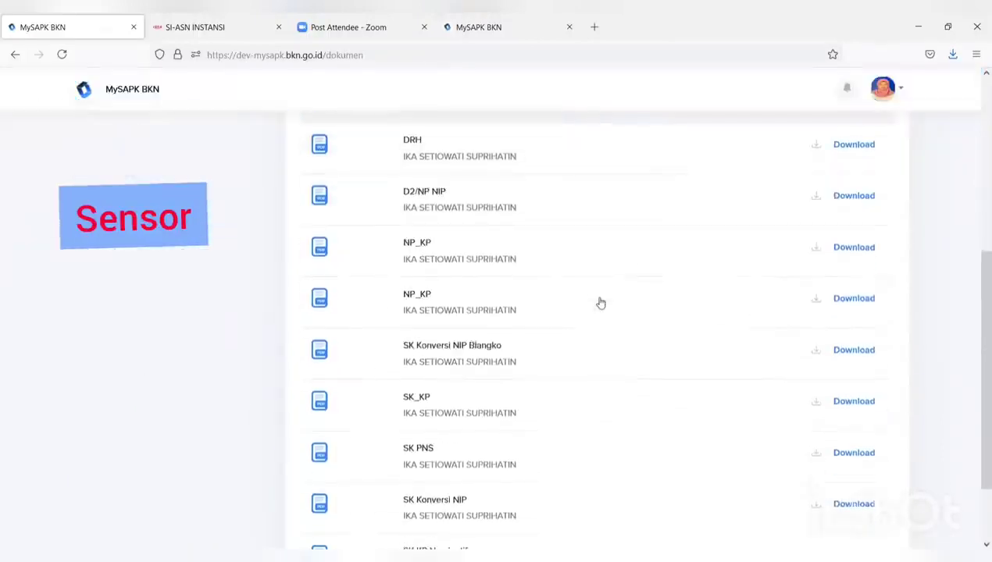
{"action": "scroll", "coordinate": [601, 303], "scroll_direction": "up", "scroll_amount": 5}
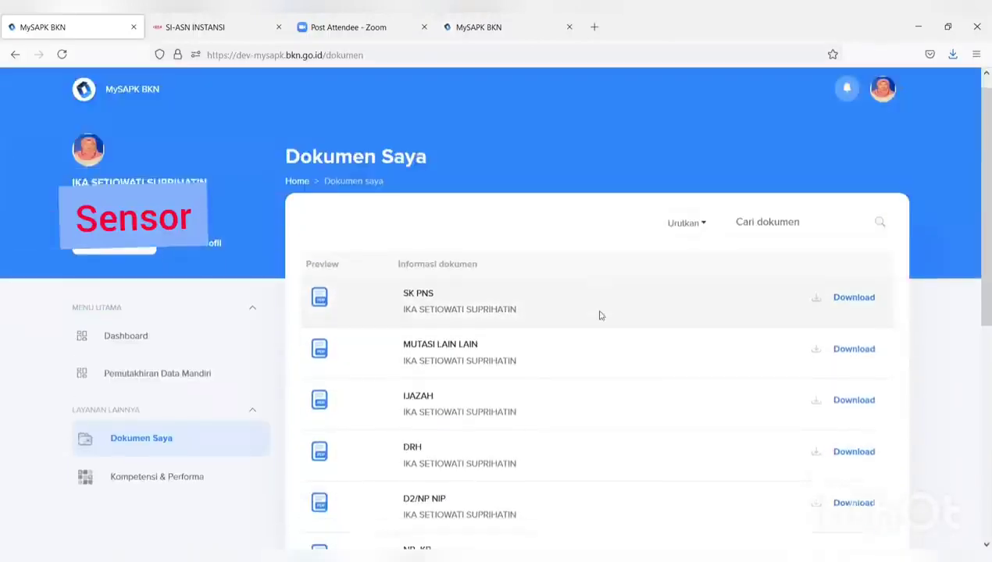
{"action": "scroll", "coordinate": [599, 314], "scroll_direction": "down", "scroll_amount": 4}
{"action": "scroll", "coordinate": [599, 320], "scroll_direction": "down", "scroll_amount": 1}
{"action": "scroll", "coordinate": [599, 326], "scroll_direction": "up", "scroll_amount": 2}
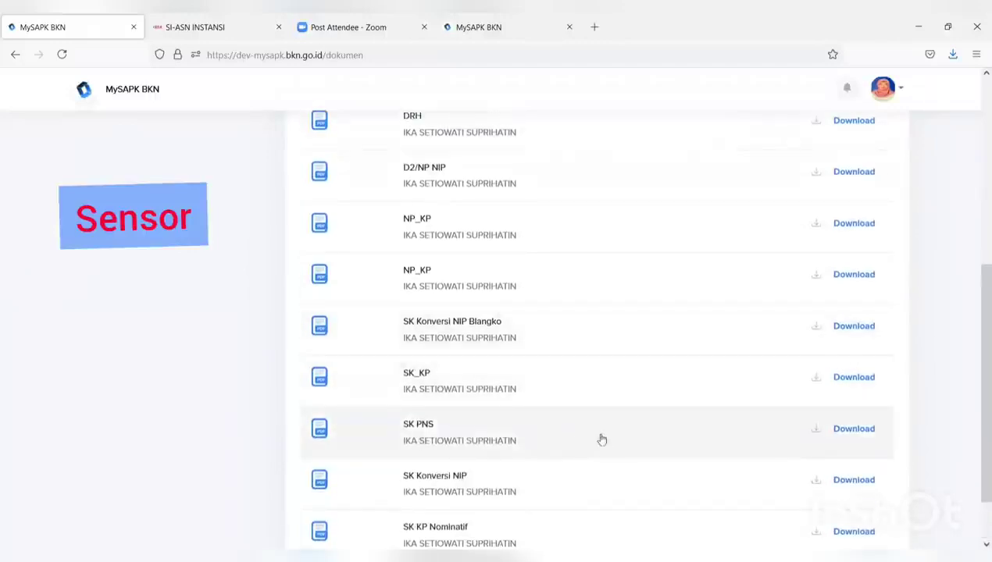
{"action": "scroll", "coordinate": [604, 438], "scroll_direction": "down", "scroll_amount": 1}
{"action": "scroll", "coordinate": [606, 434], "scroll_direction": "up", "scroll_amount": 8}
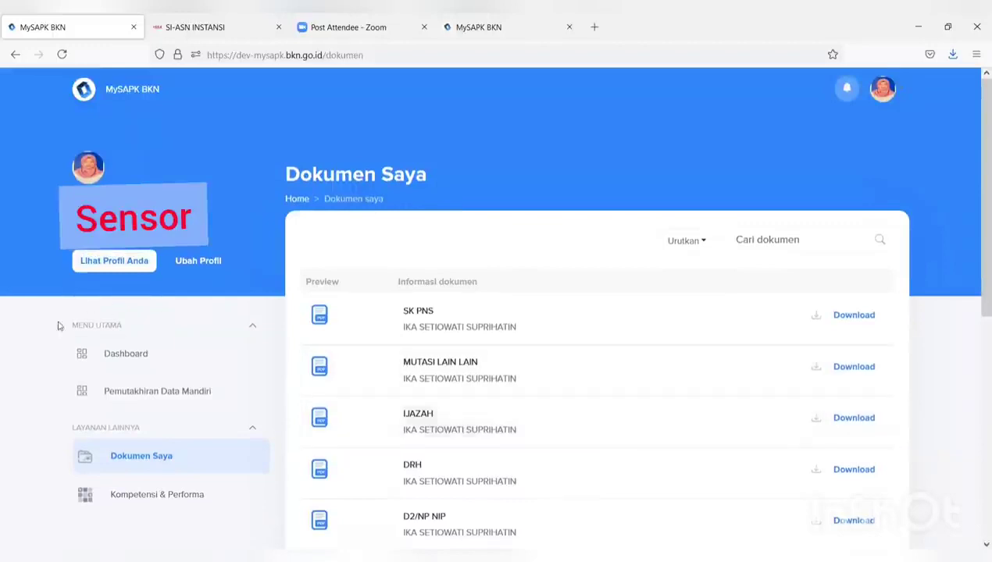
{"action": "left_click", "coordinate": [209, 395]}
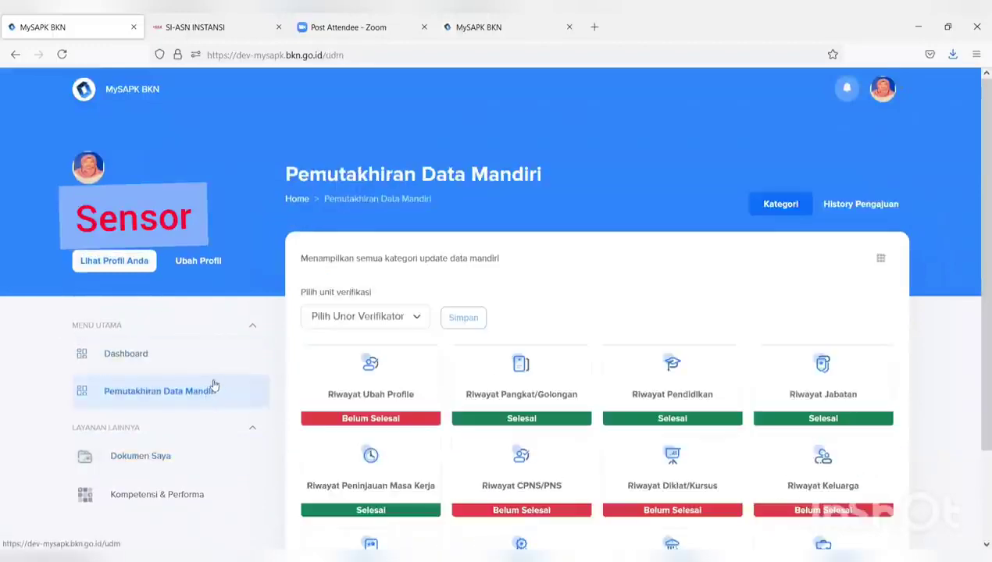
{"action": "scroll", "coordinate": [469, 310], "scroll_direction": "down", "scroll_amount": 3}
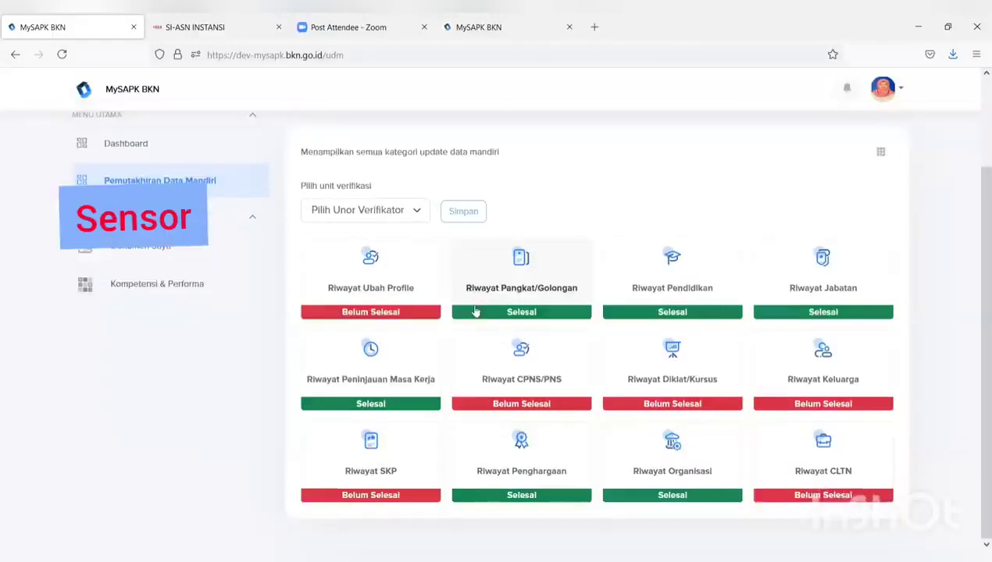